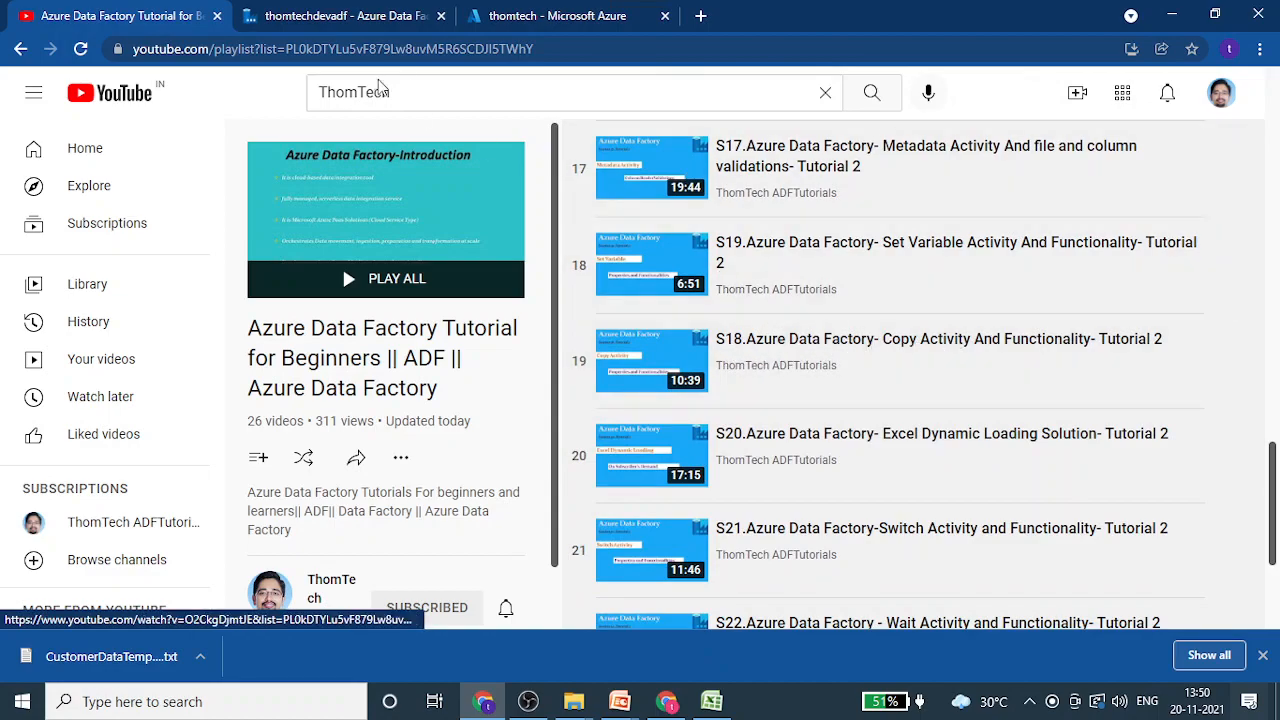
# Review the PL_Landing_CopyActivity pipeline in the data factory and the Source and Landing folders in the thomtech storage container.
pyautogui.click(521, 22)
pyautogui.click(362, 28)
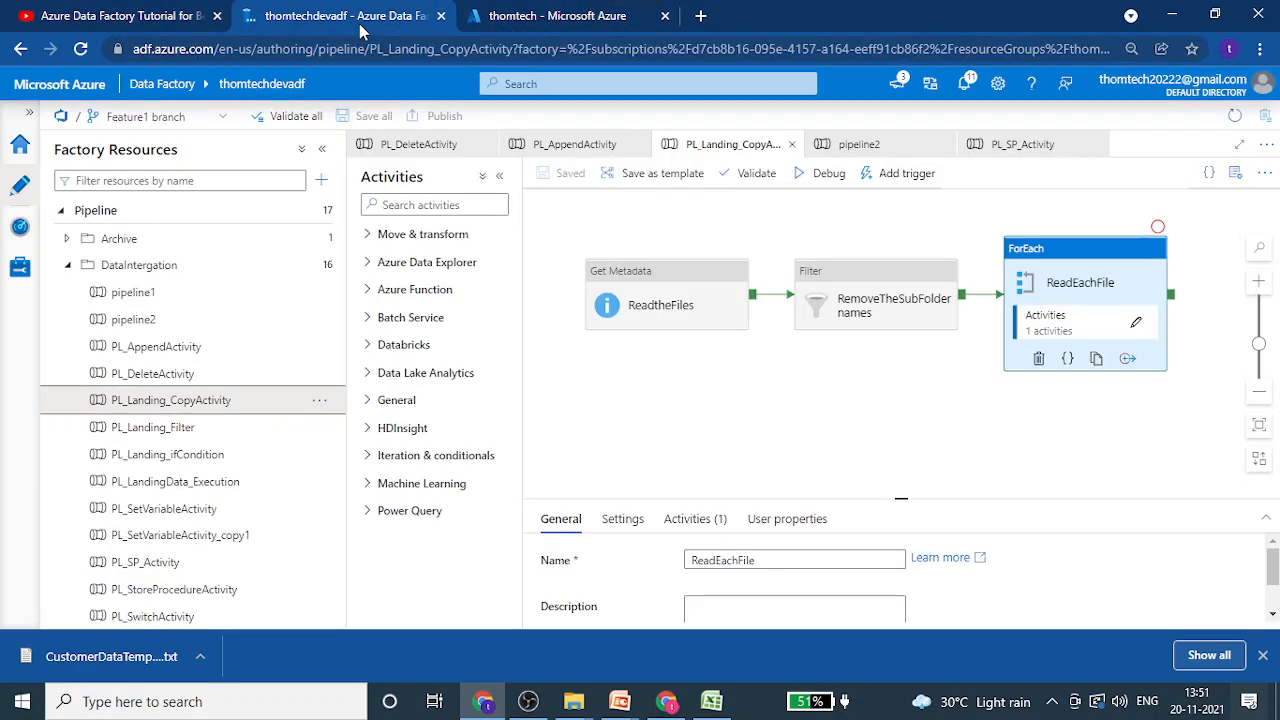
pyautogui.click(757, 414)
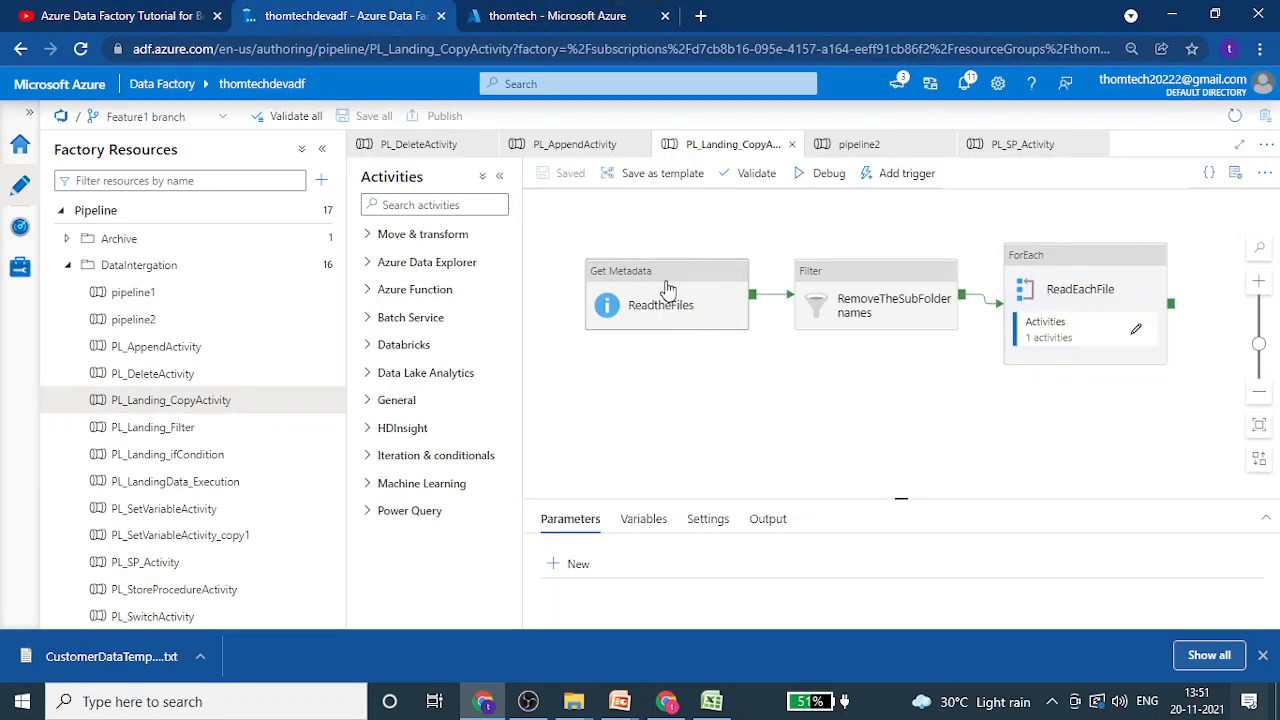
pyautogui.click(491, 24)
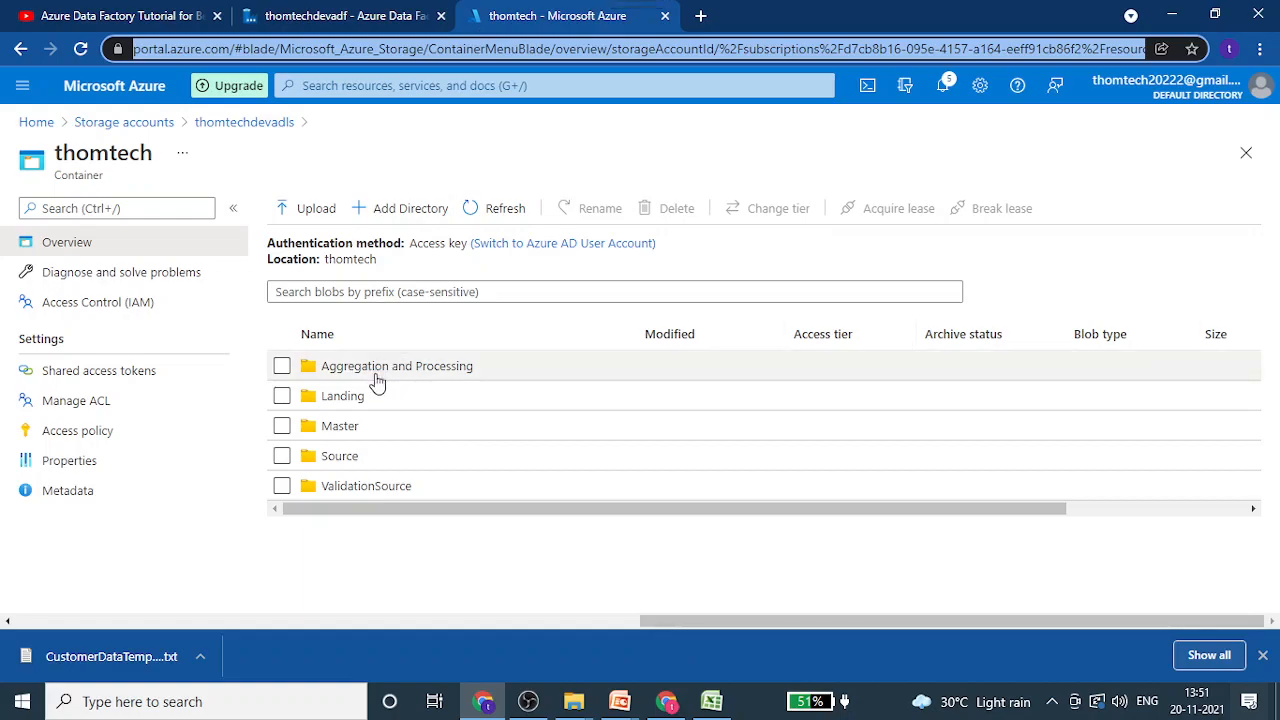
pyautogui.click(345, 458)
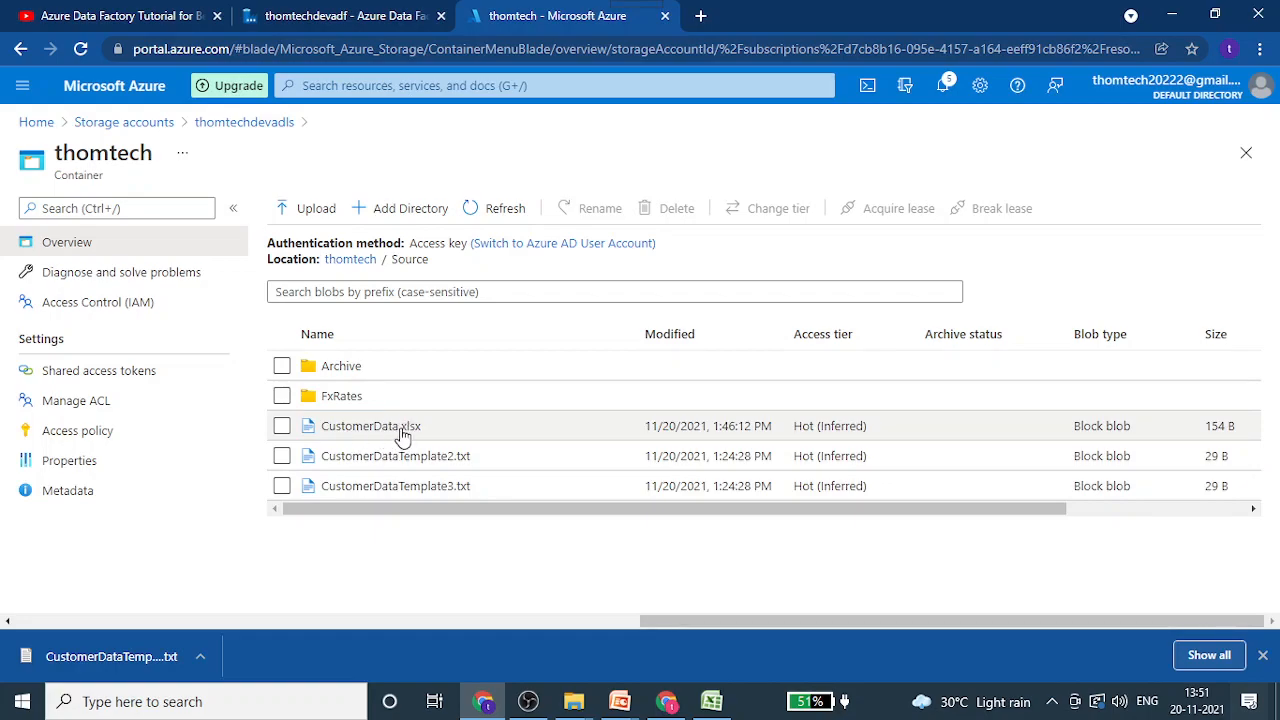
pyautogui.click(352, 262)
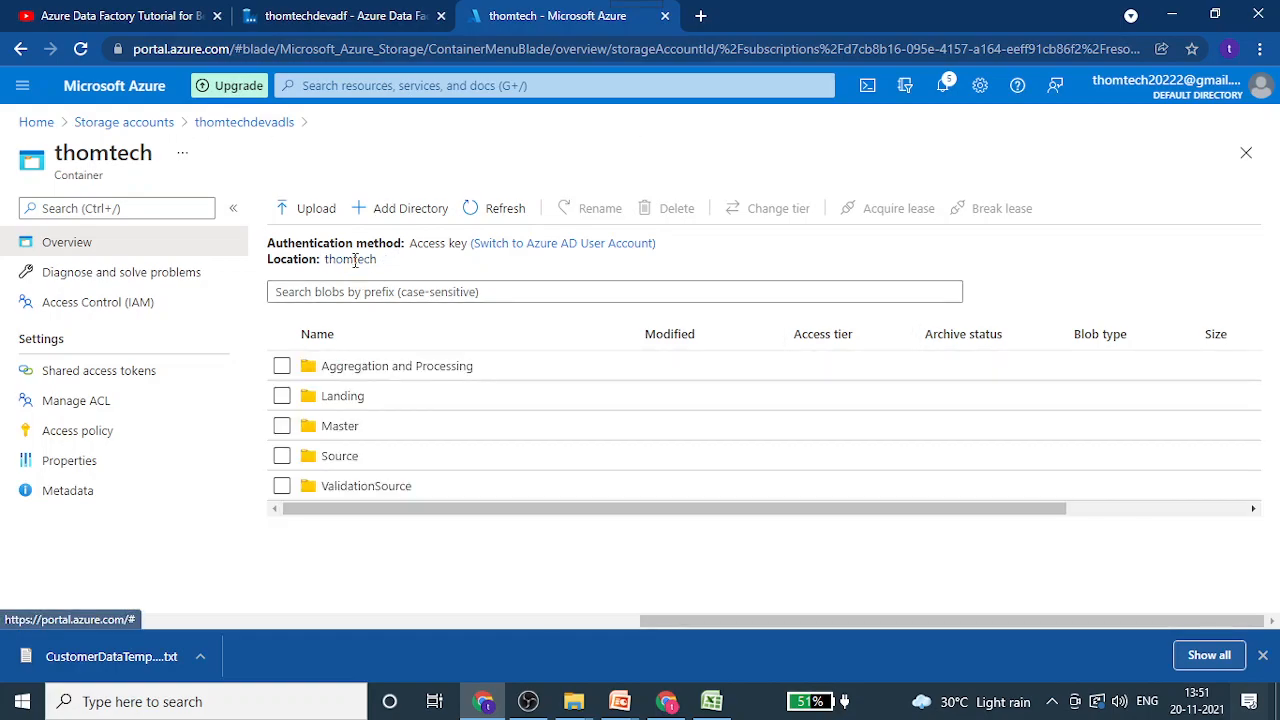
pyautogui.click(362, 405)
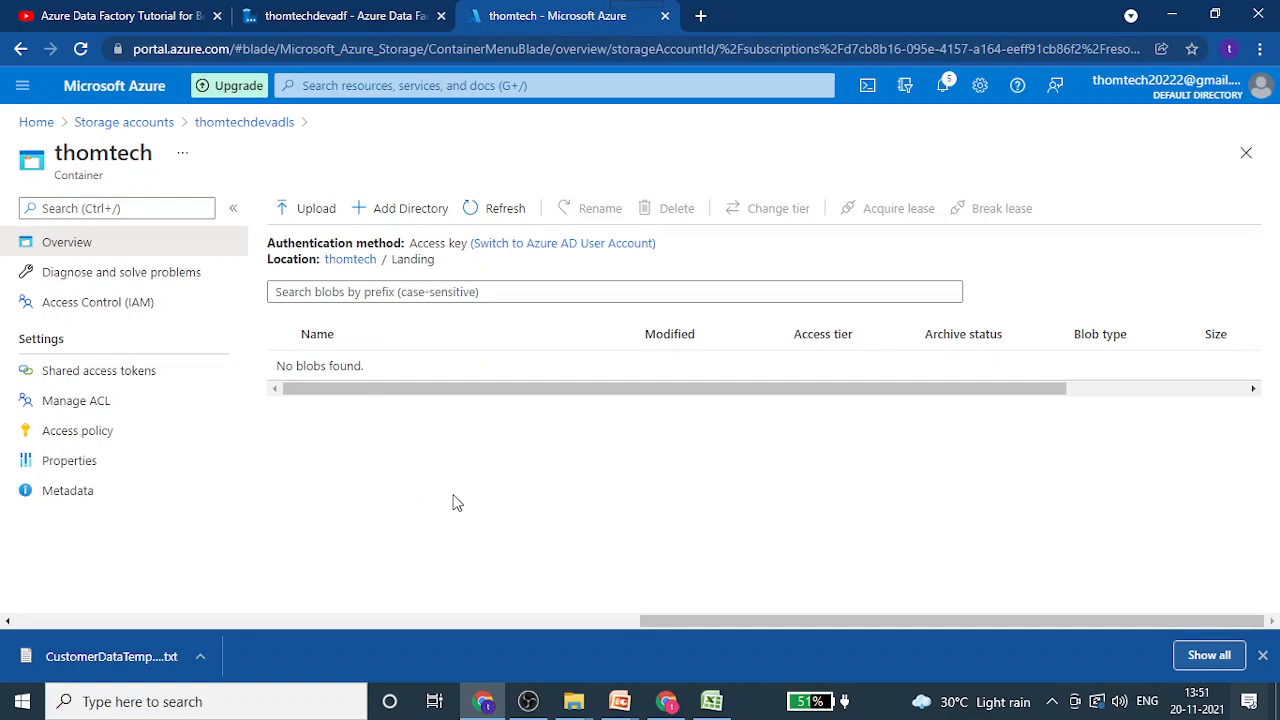
pyautogui.click(352, 262)
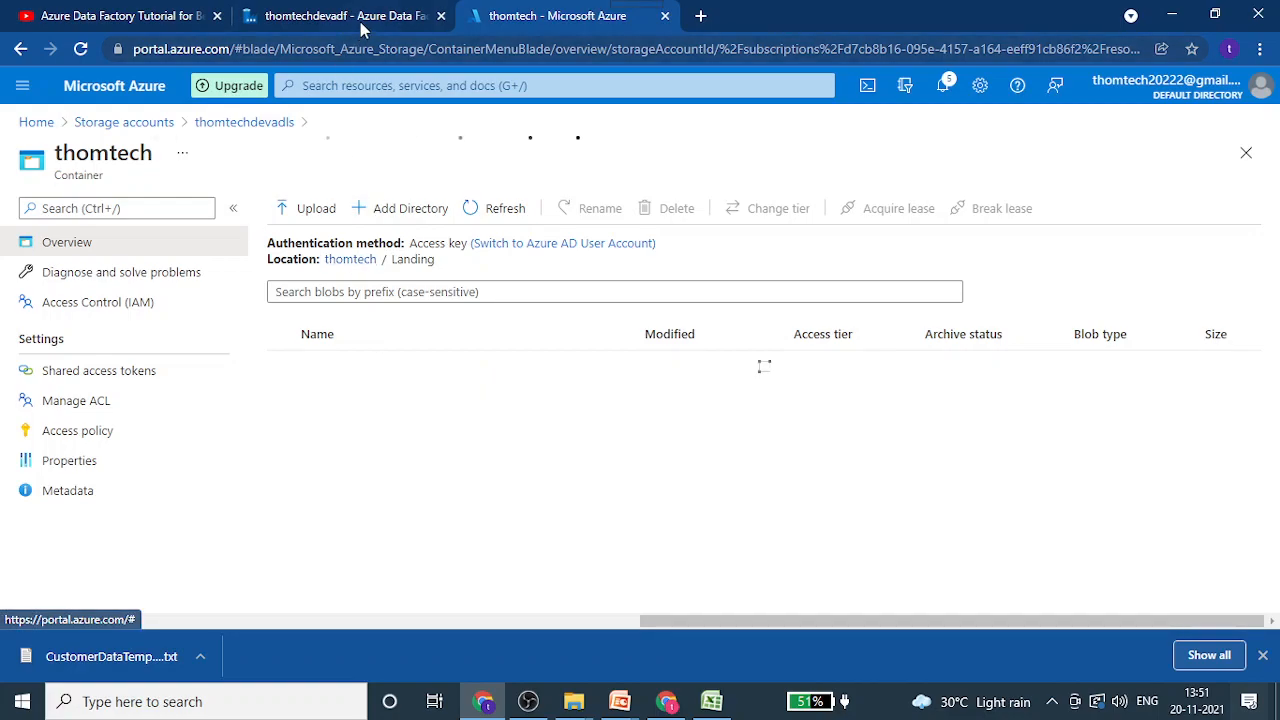
# Review the PL_SP_Activity pipeline in the data factory, then return to the thomtech container's folder list.
pyautogui.click(345, 16)
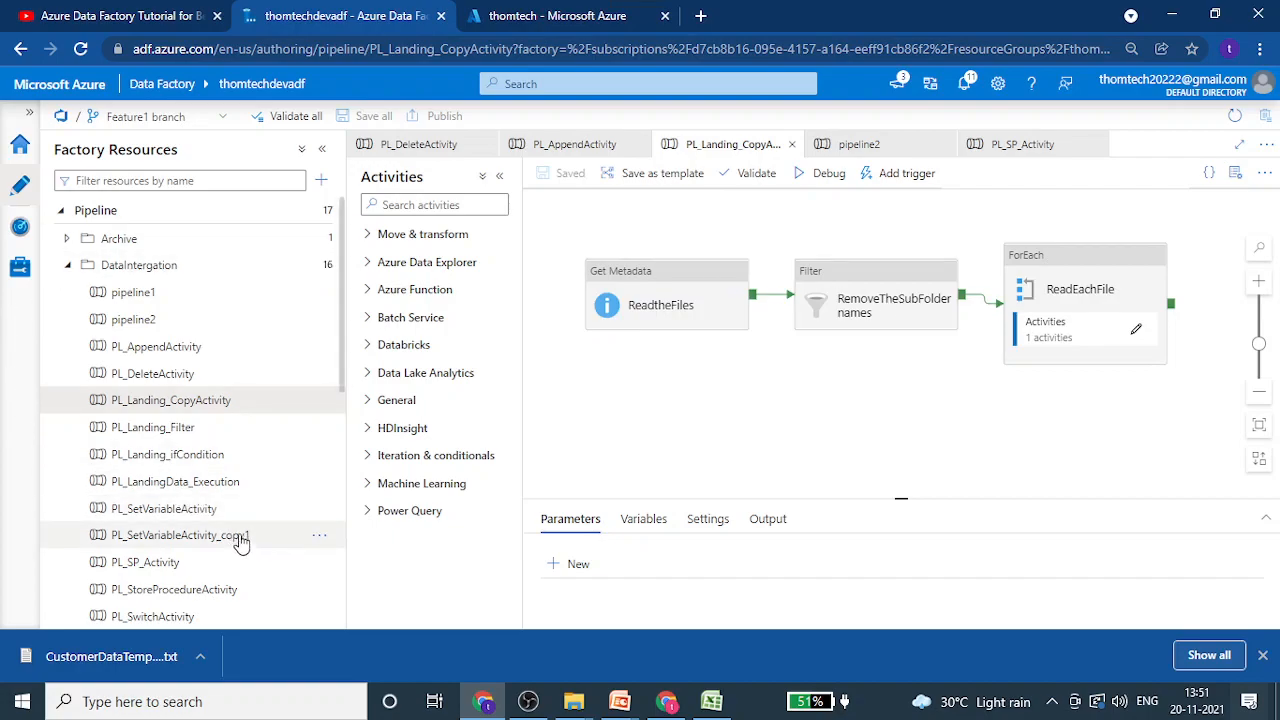
pyautogui.click(173, 572)
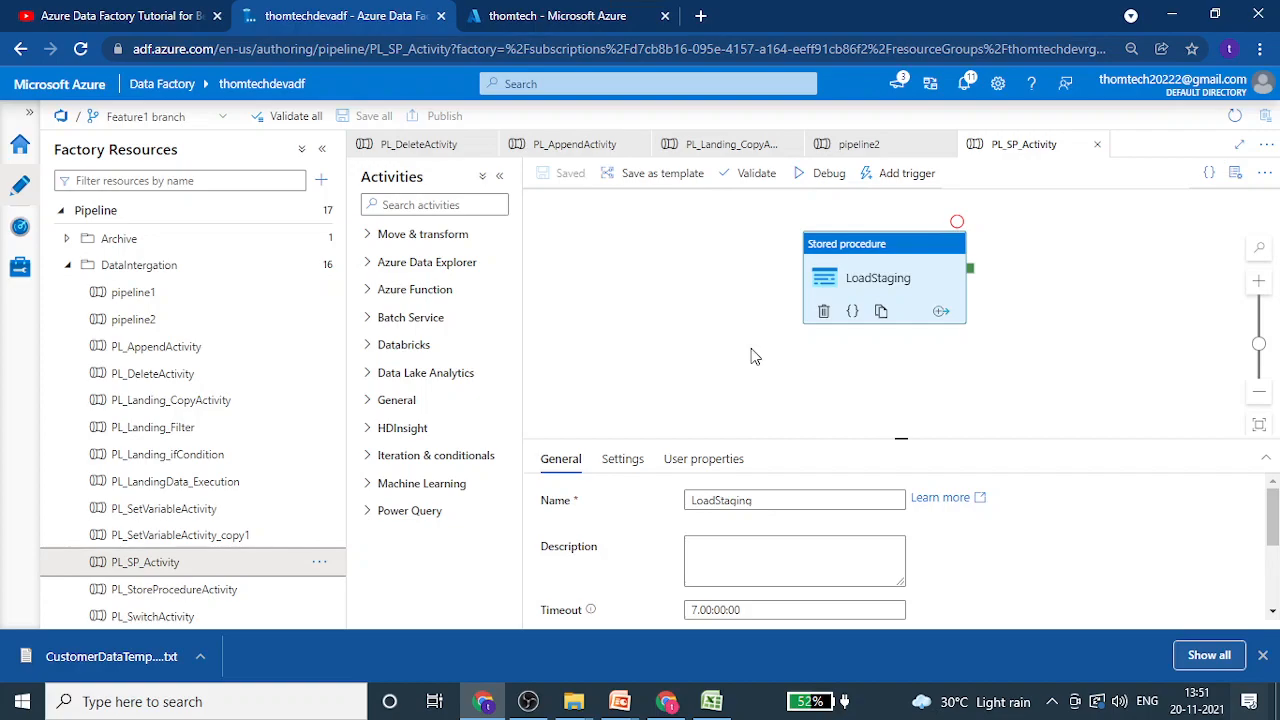
pyautogui.click(533, 20)
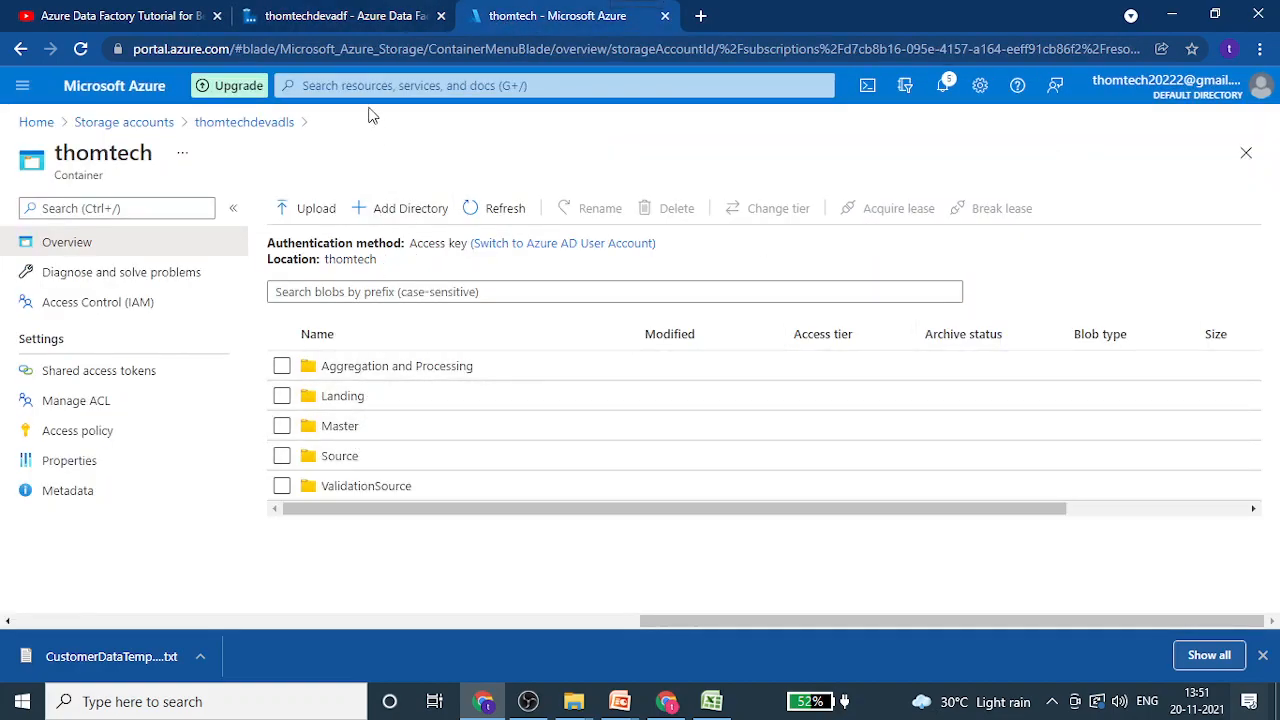
# Switch to the data factory and create a subfolder named Master inside the DataIntergation pipeline folder.
pyautogui.click(358, 28)
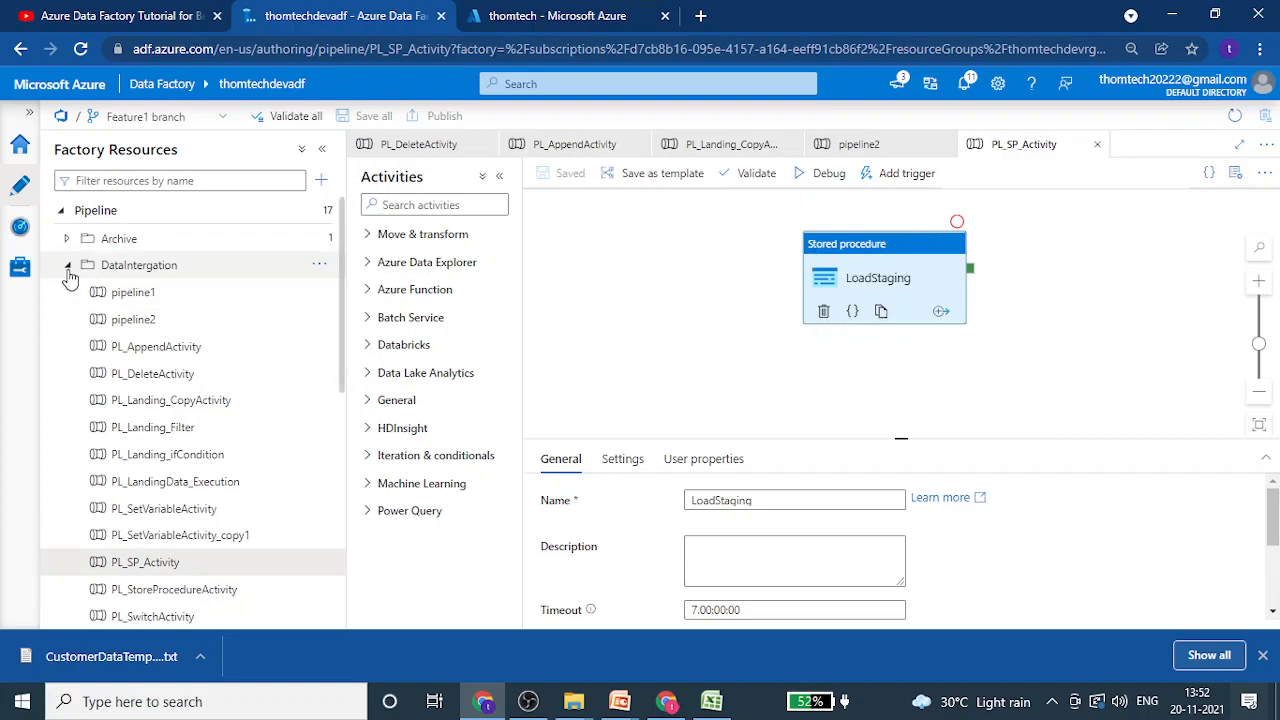
pyautogui.click(320, 272)
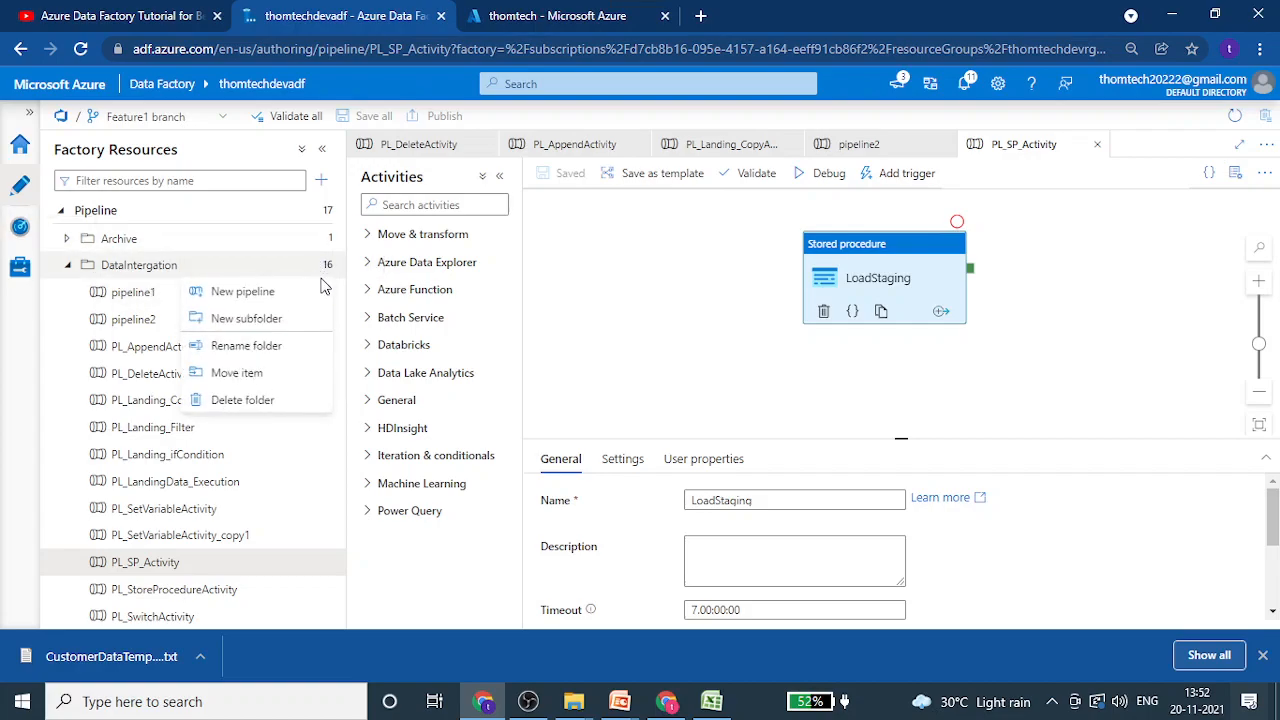
pyautogui.click(255, 325)
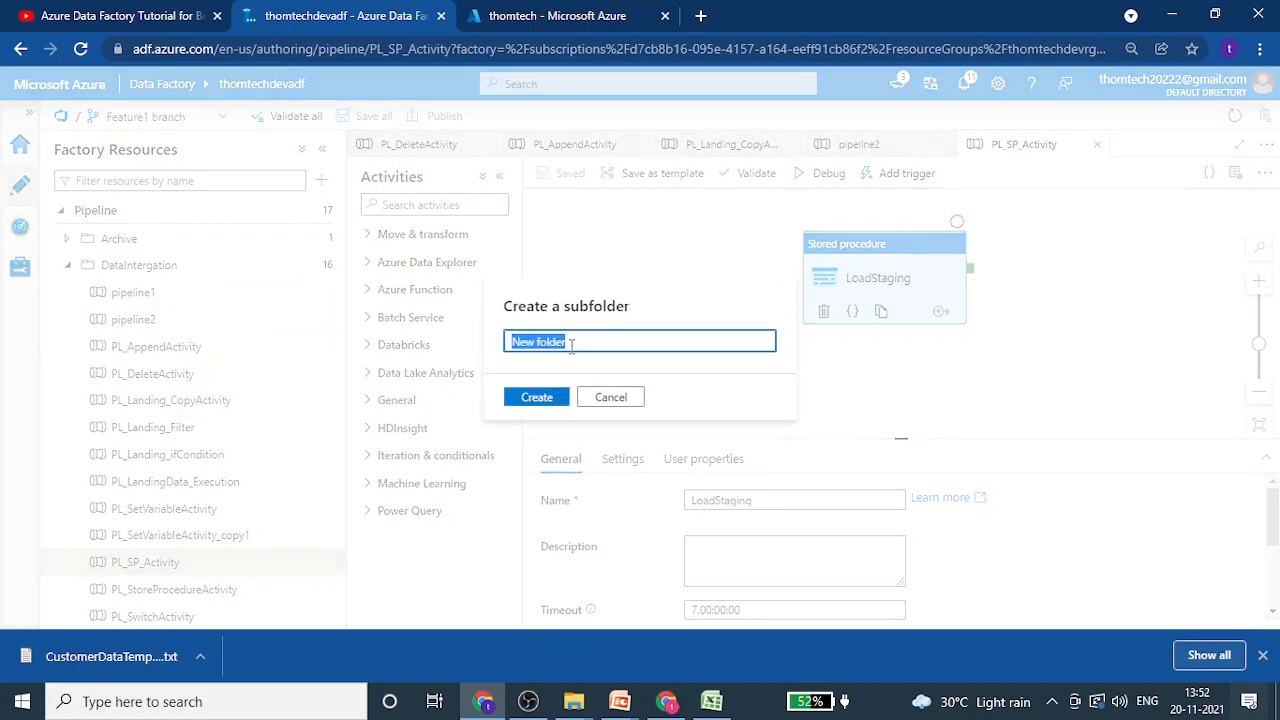
pyautogui.write('Mast')
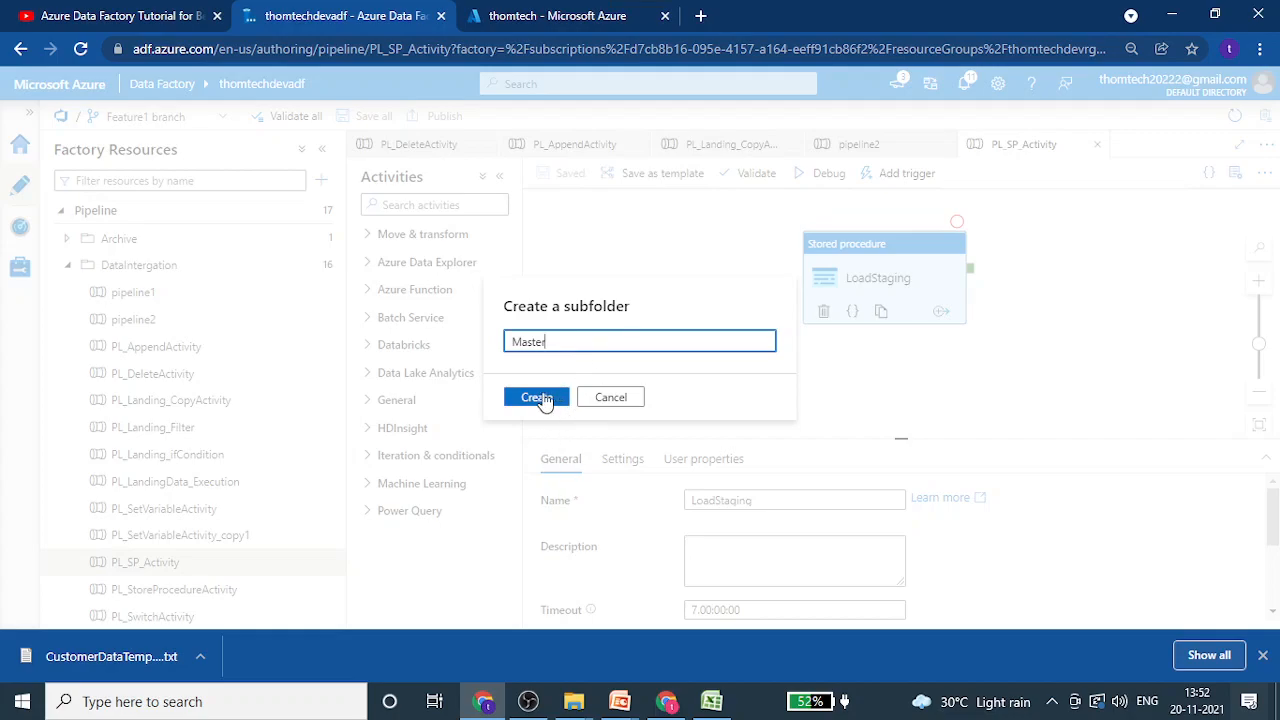
pyautogui.click(551, 399)
pyautogui.scroll(-3, 280, 500)
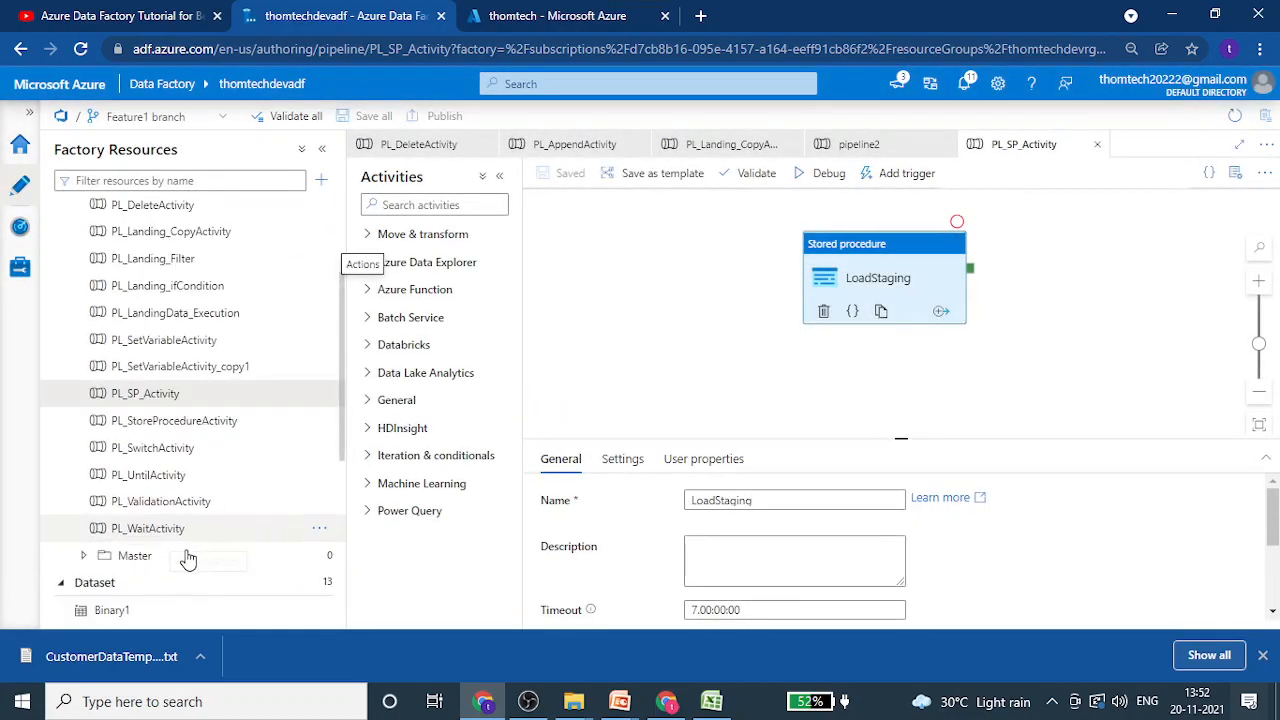
# Create a pipeline named PL_MasterLoad in the Master subfolder and save all changes.
pyautogui.click(83, 555)
pyautogui.scroll(-1, 245, 552)
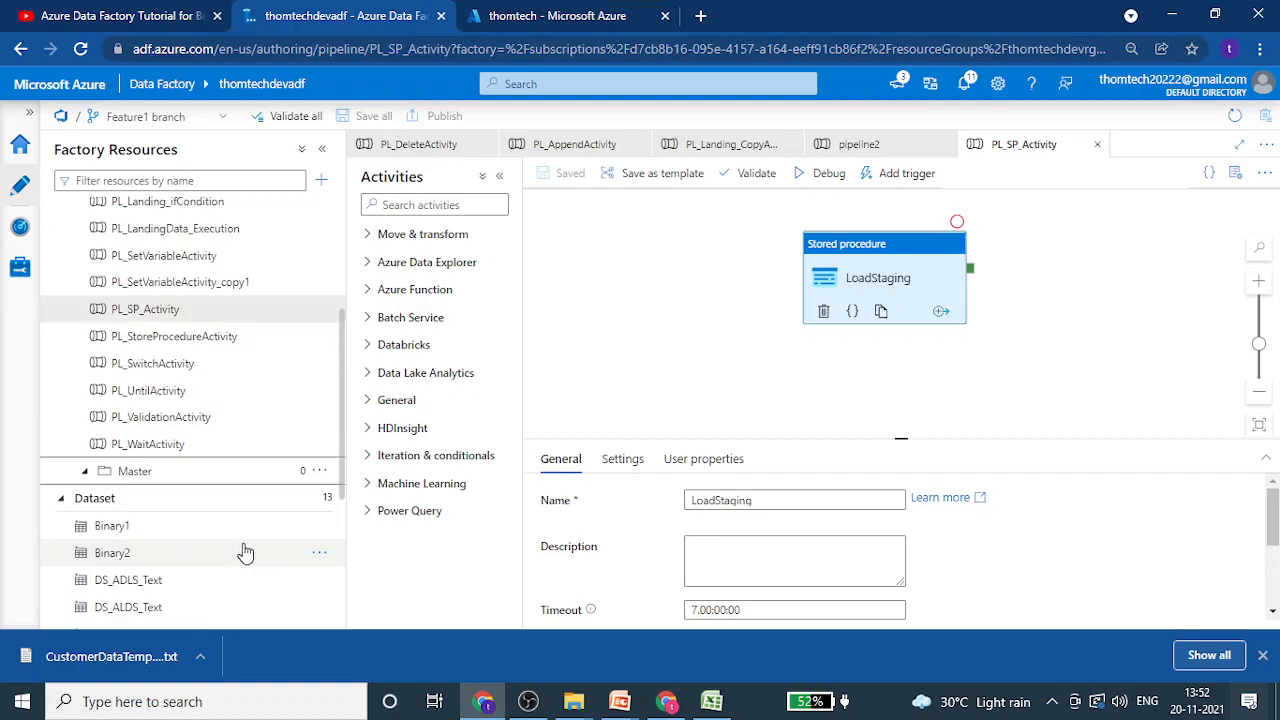
pyautogui.click(319, 471)
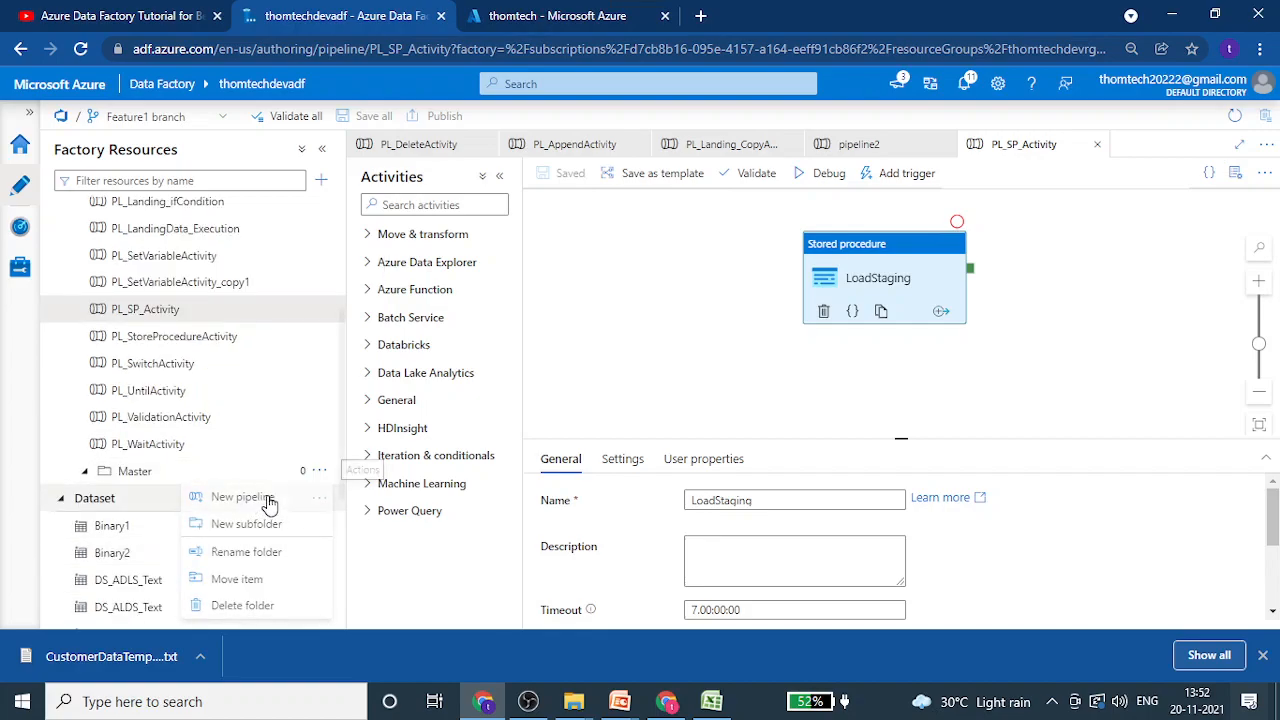
pyautogui.click(264, 508)
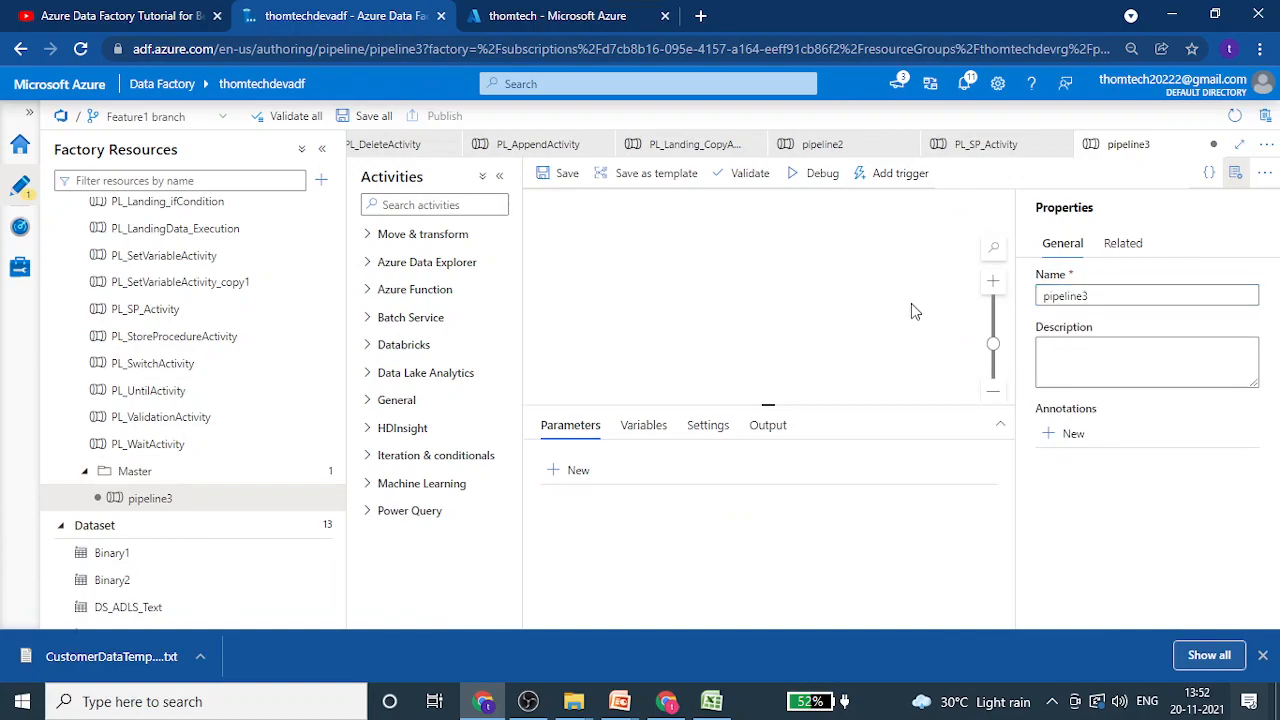
pyautogui.doubleClick(1066, 297)
pyautogui.write('PL_MasterLoad')
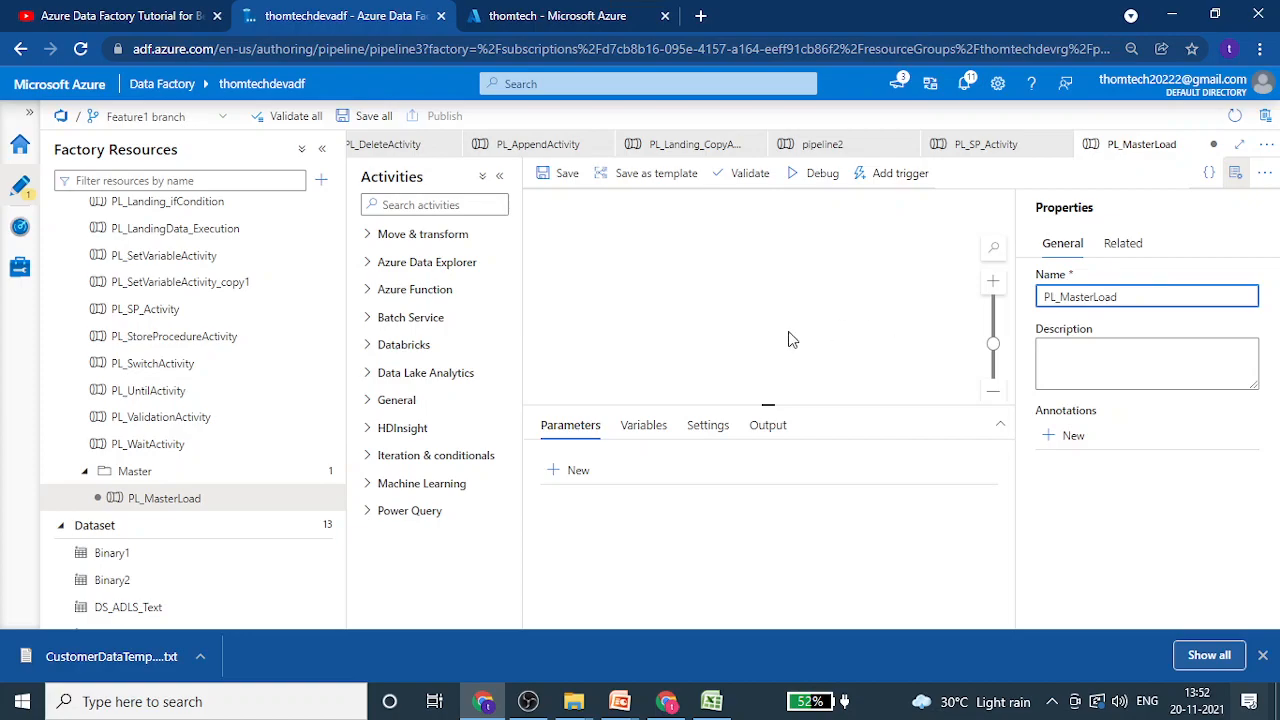
pyautogui.click(791, 289)
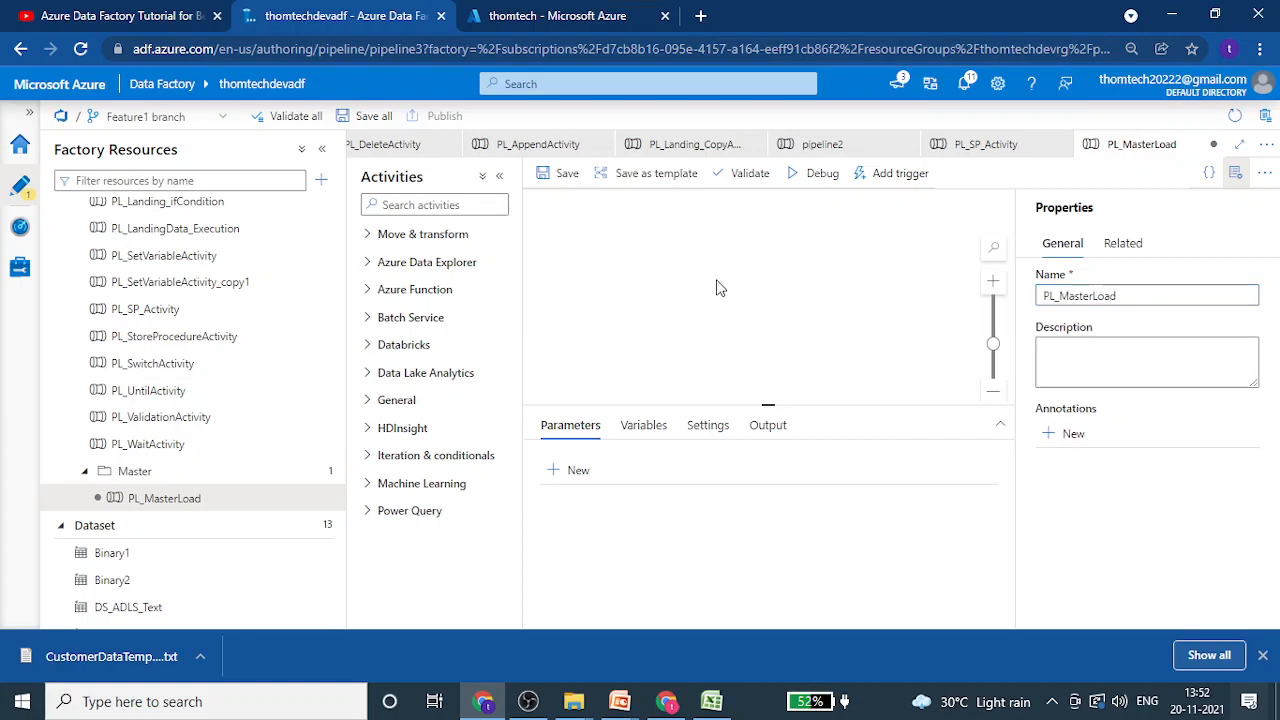
pyautogui.click(373, 116)
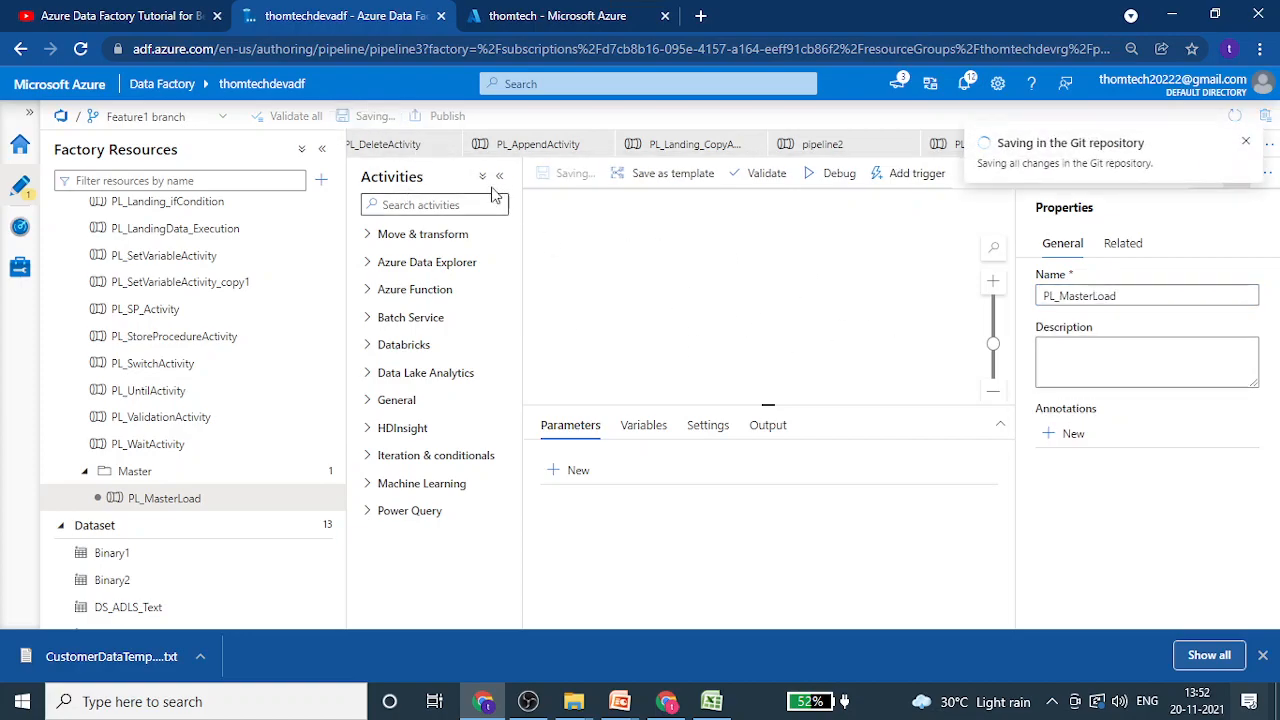
# Close every open pipeline except PL_MasterLoad, dismiss the save notification and hide the pipeline's properties.
pyautogui.click(450, 147)
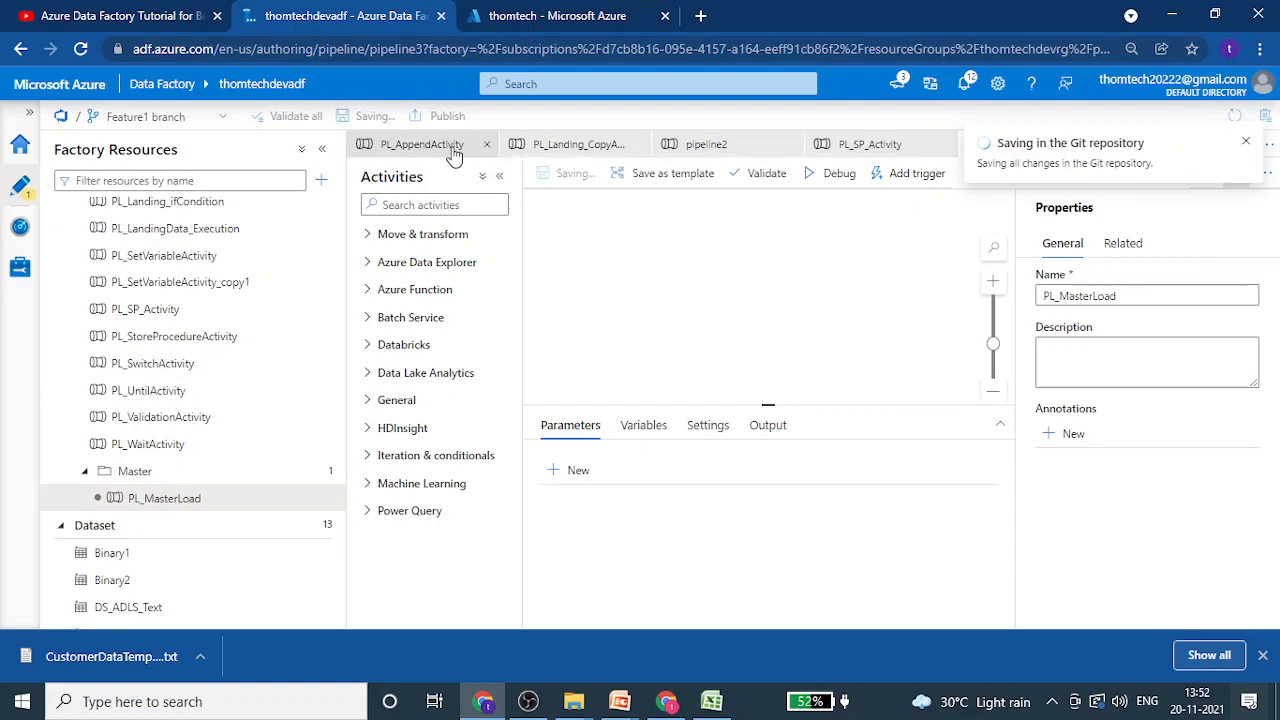
pyautogui.click(486, 147)
pyautogui.click(486, 147)
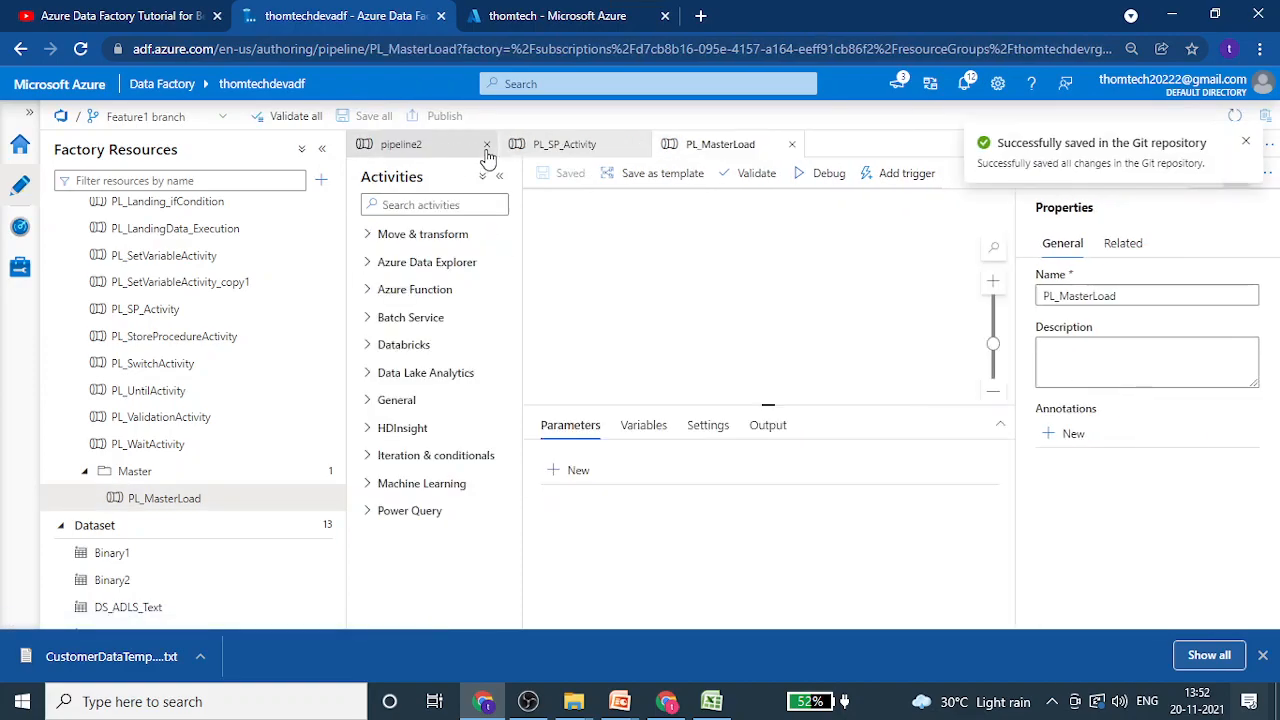
pyautogui.click(487, 147)
pyautogui.click(487, 147)
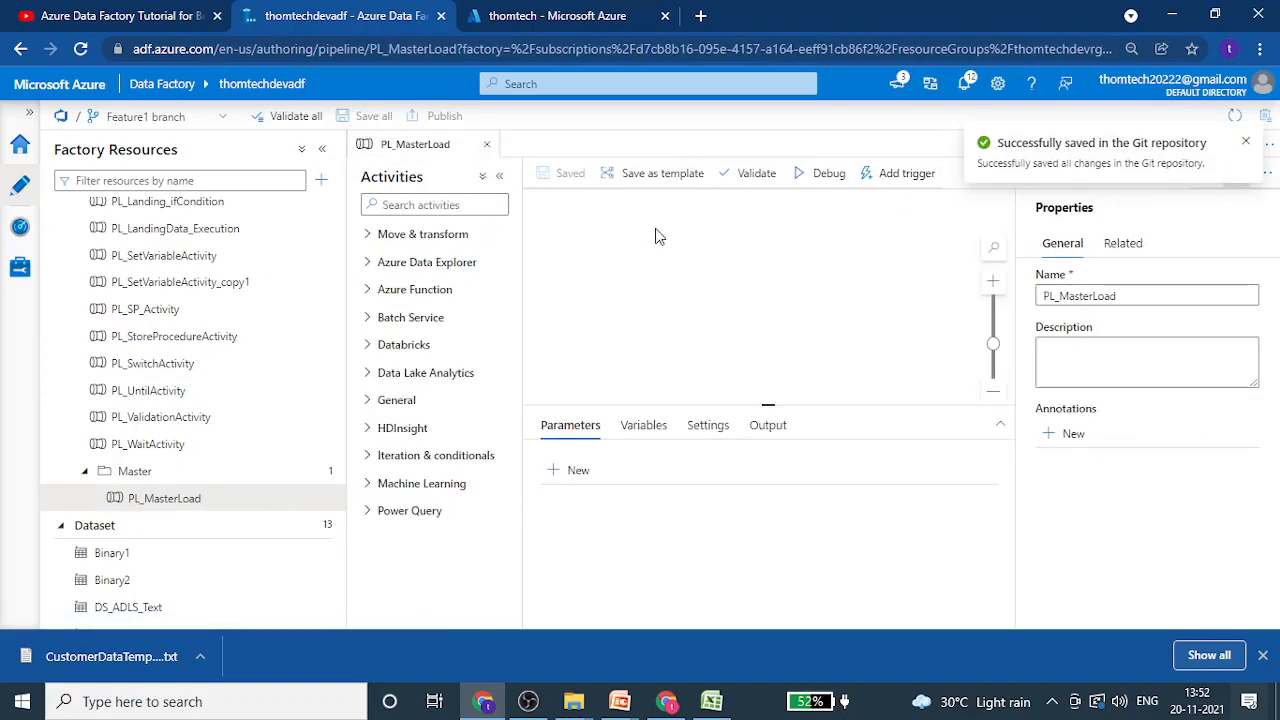
pyautogui.click(1245, 143)
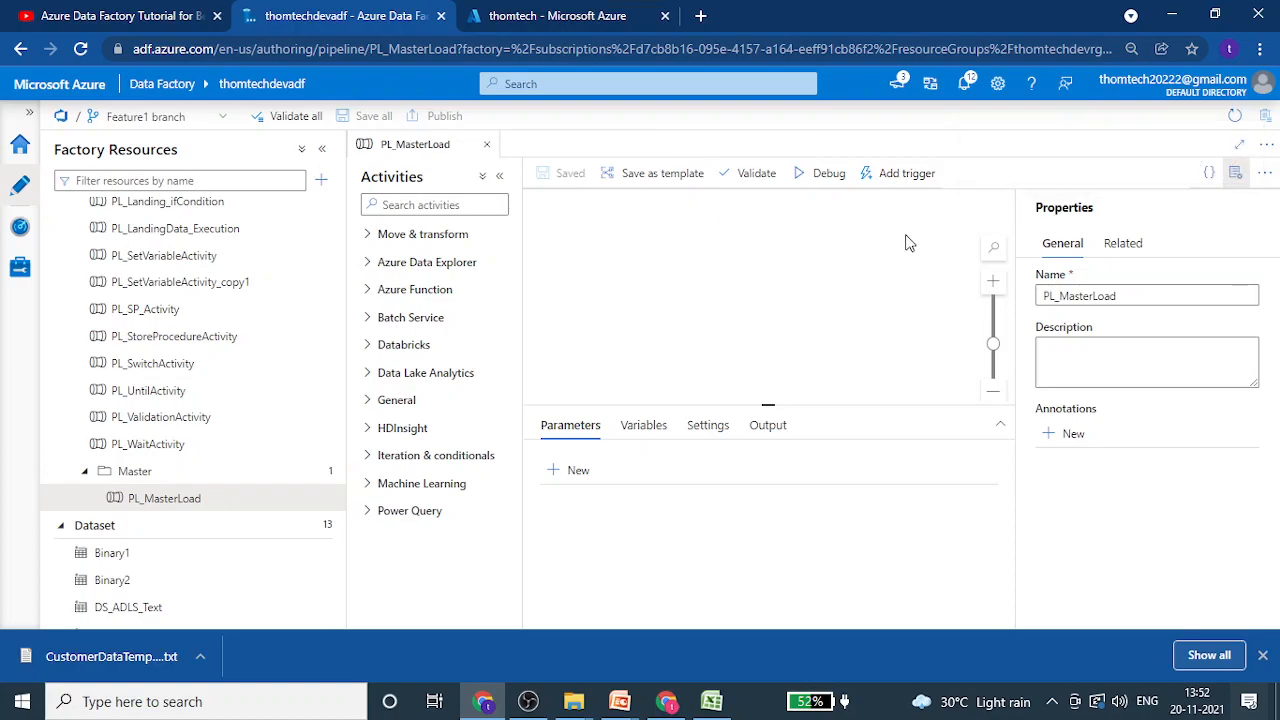
pyautogui.click(1236, 173)
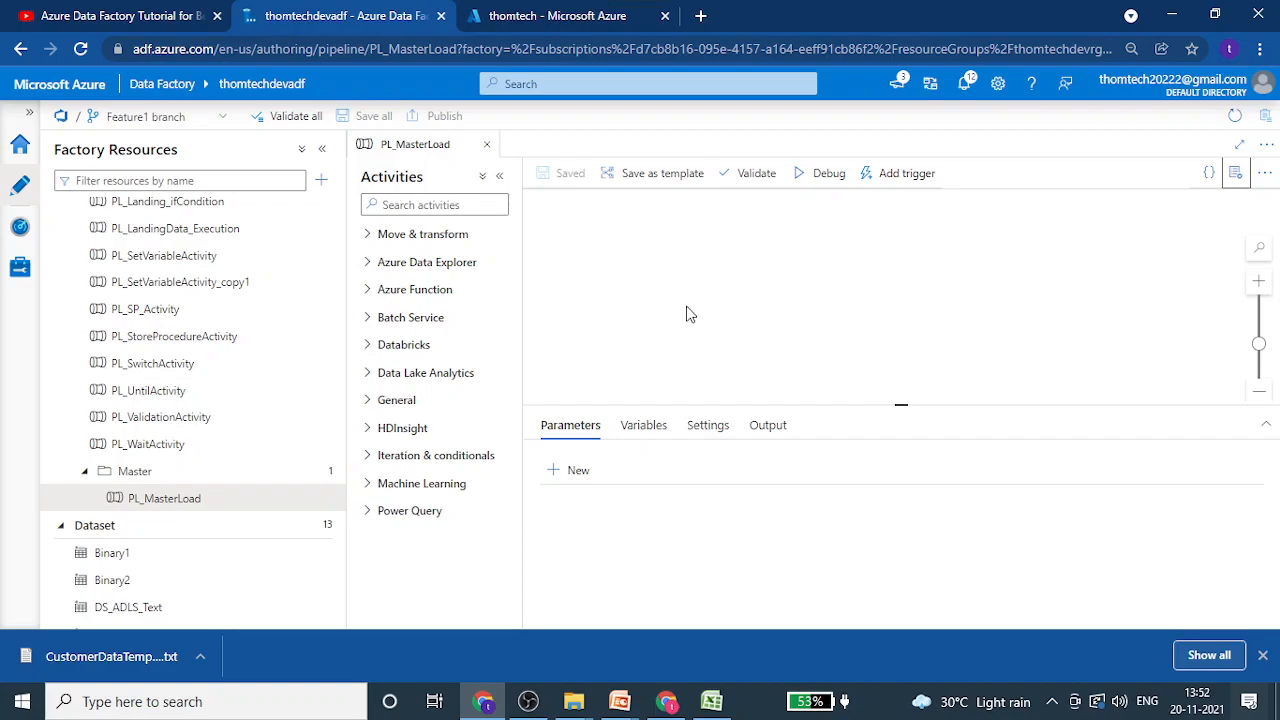
# Find the Execute Pipeline activity with the filter "exec", add it to the PL_MasterLoad canvas and clear the filter.
pyautogui.click(426, 206)
pyautogui.write('exec')
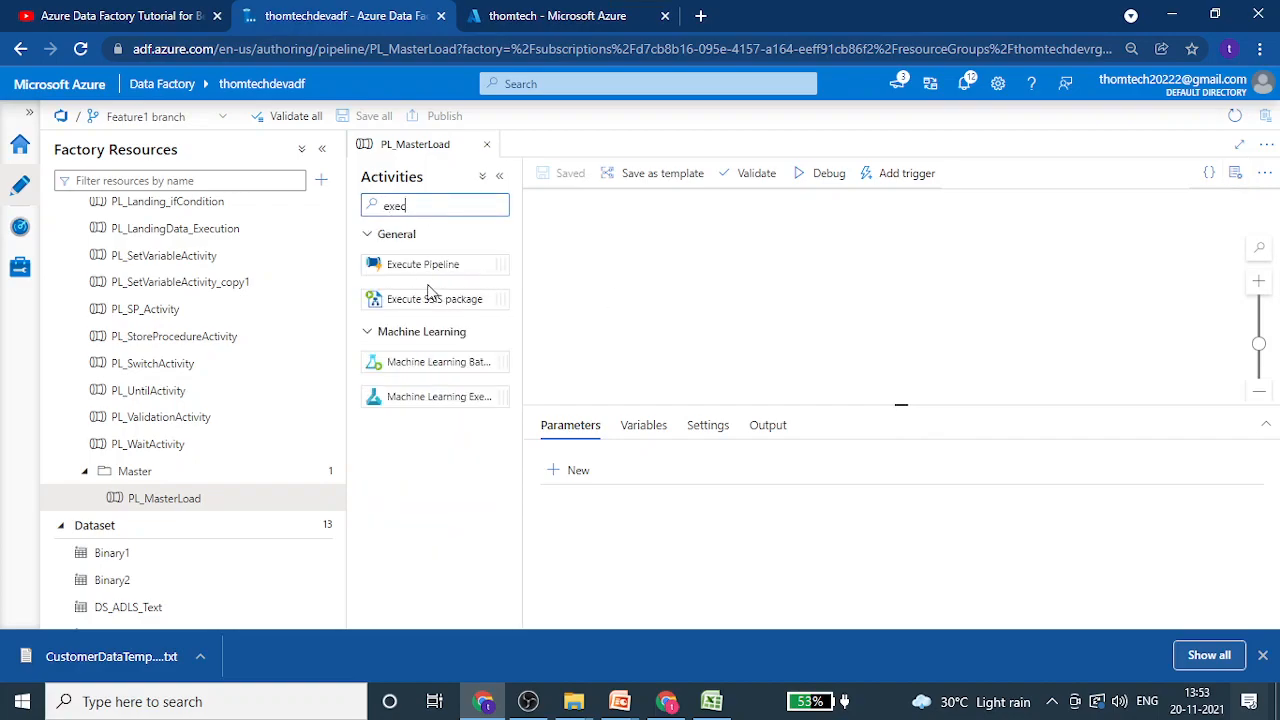
pyautogui.moveTo(405, 264); pyautogui.dragTo(764, 252)
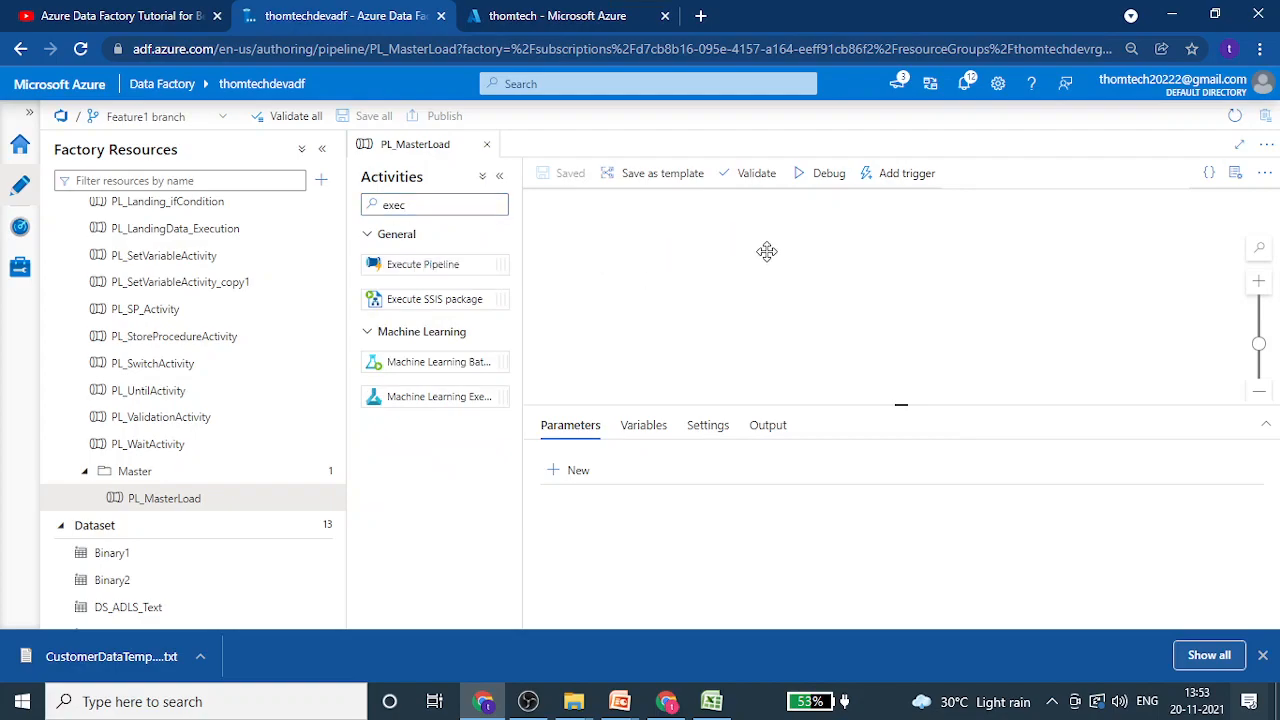
pyautogui.moveTo(414, 207); pyautogui.dragTo(254, 220)
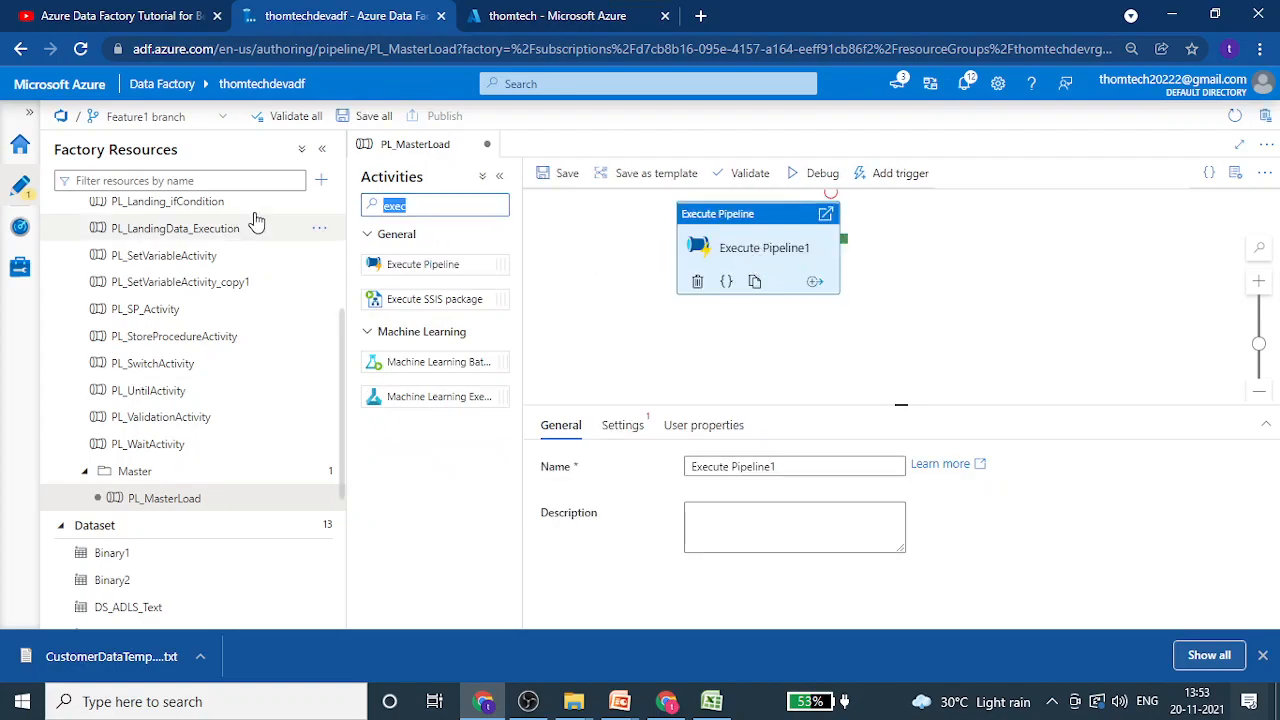
pyautogui.press('BackSpace')
pyautogui.moveTo(756, 236); pyautogui.dragTo(786, 303)
# Rename the Execute Pipeline activity to "Call SourceLanding".
pyautogui.click(790, 466)
pyautogui.hotkey('ctrl', 'a')
pyautogui.write('Call ')
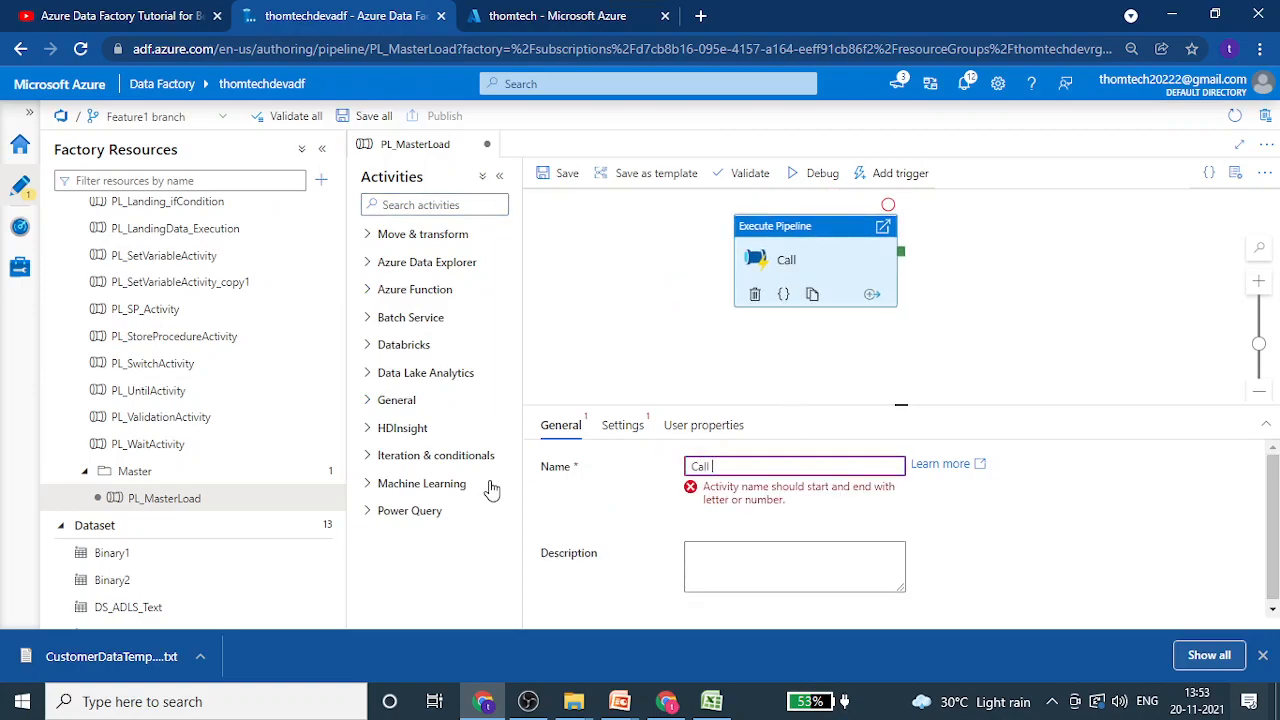
pyautogui.write('SourceLanding')
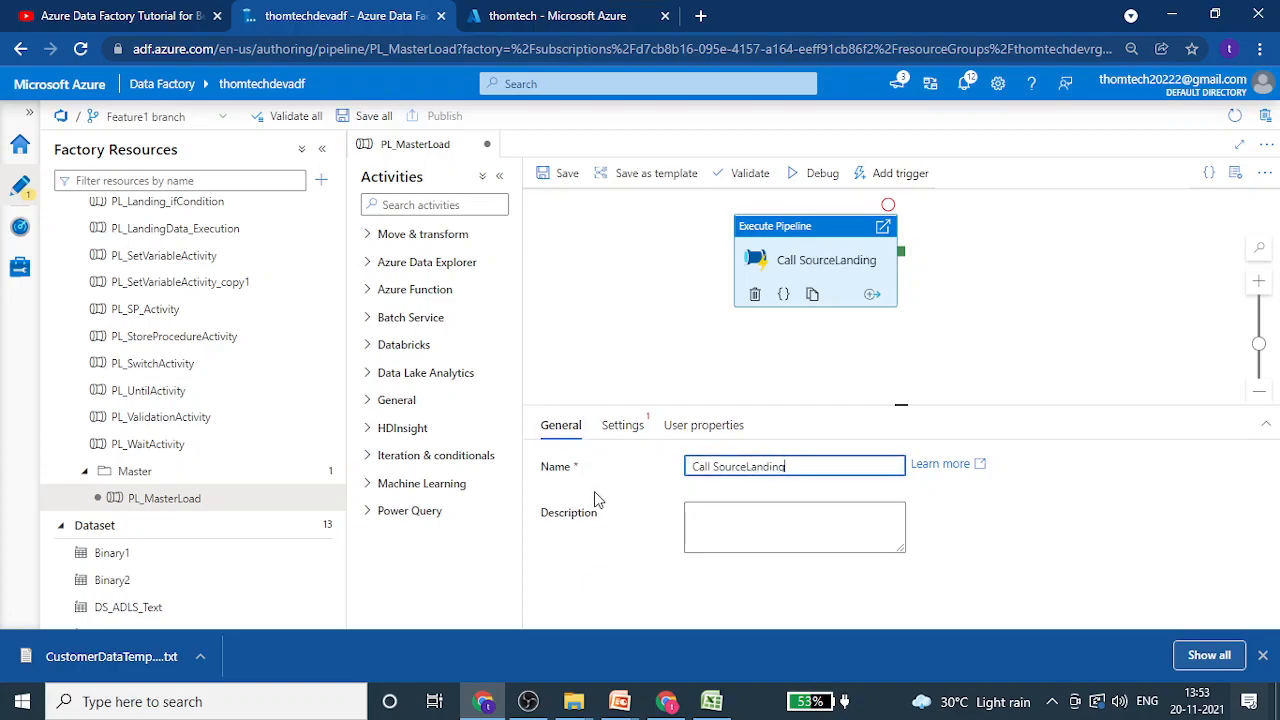
# Set PL_Landing_CopyActivity as the invoked pipeline of the Call SourceLanding activity.
pyautogui.click(616, 428)
pyautogui.click(888, 478)
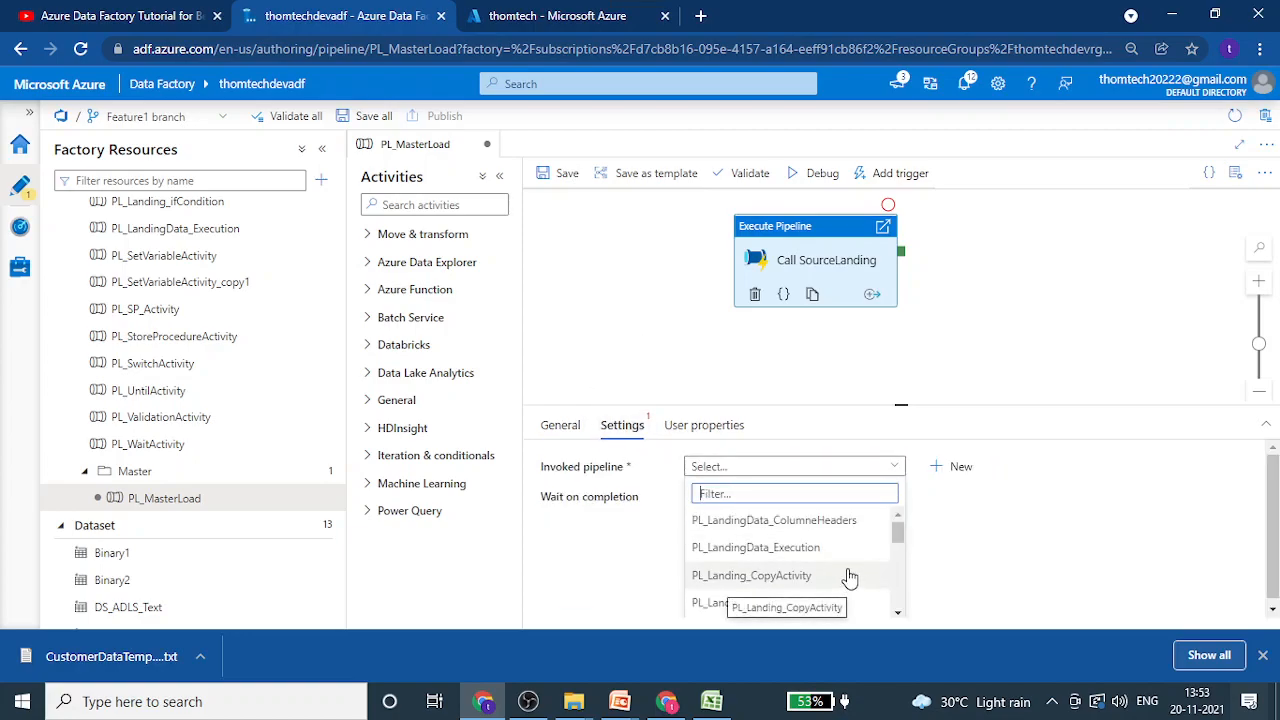
pyautogui.write('landin')
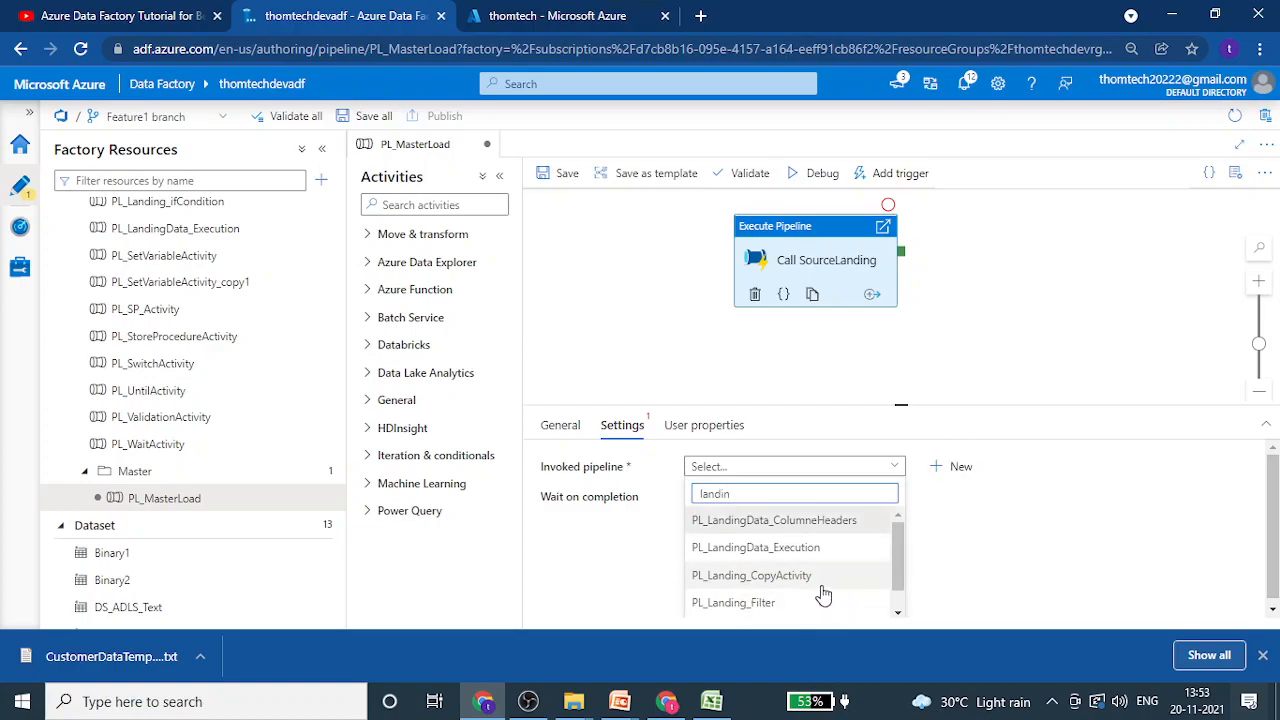
pyautogui.click(755, 580)
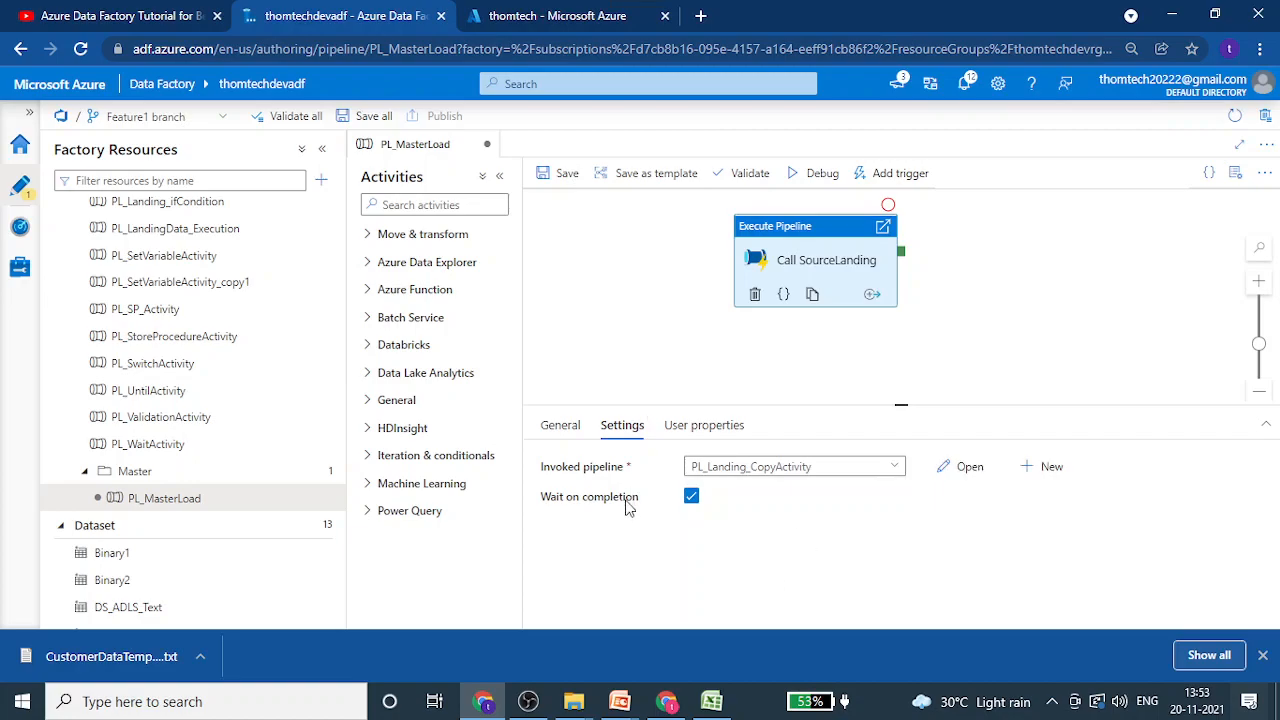
pyautogui.moveTo(902, 412); pyautogui.dragTo(904, 466)
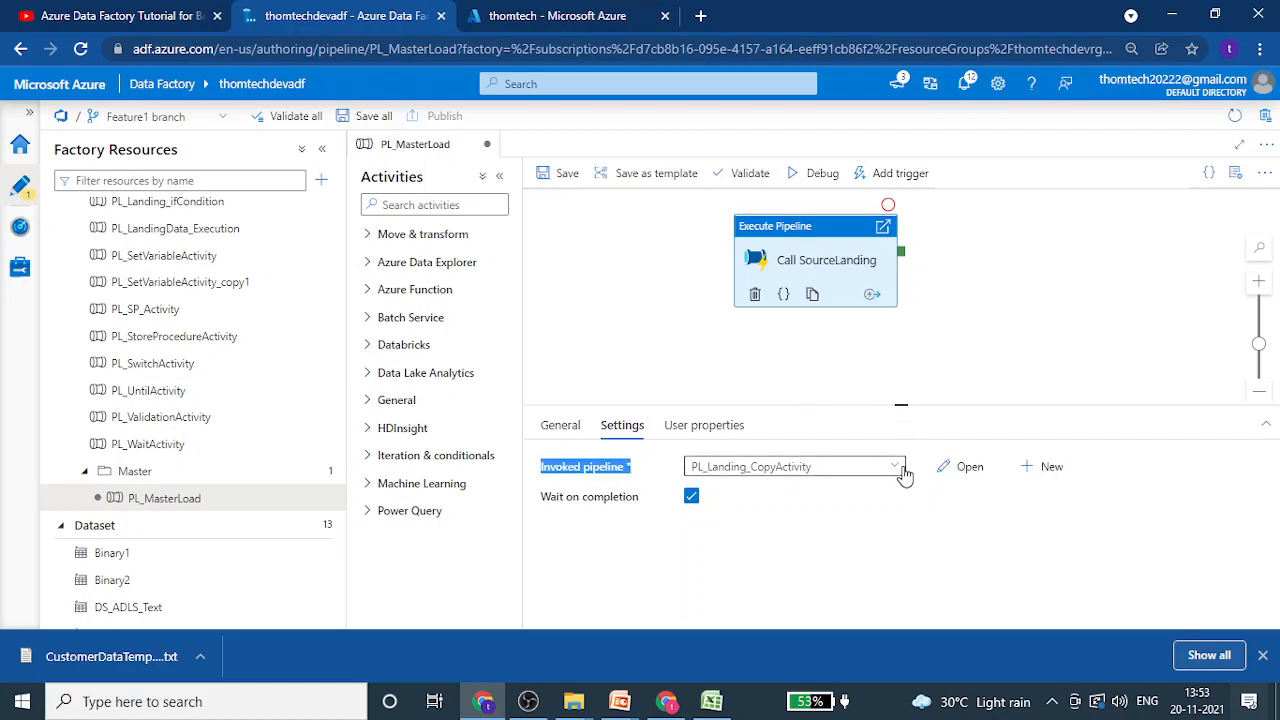
# Enlarge the canvas area, find Execute Pipeline with the activity filter "exe" and add a second one beside Call SourceLanding.
pyautogui.click(904, 467)
pyautogui.moveTo(910, 419); pyautogui.dragTo(915, 455)
pyautogui.click(918, 462)
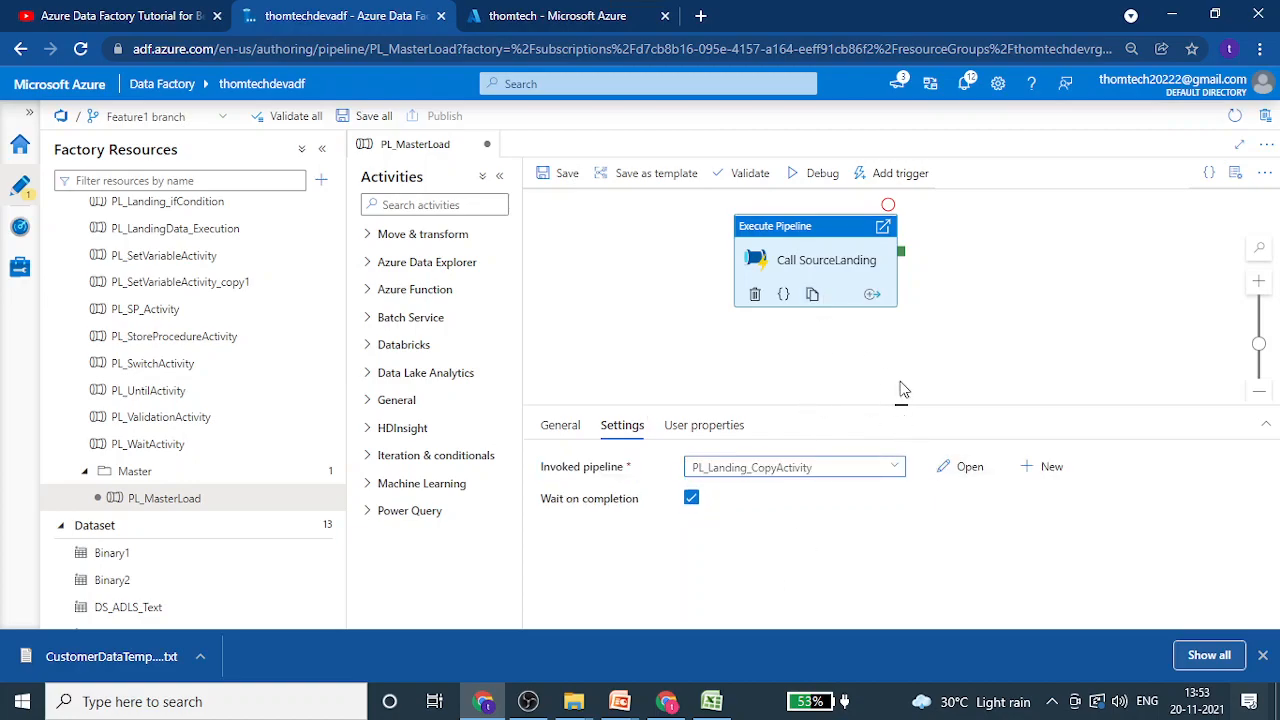
pyautogui.moveTo(902, 408); pyautogui.dragTo(901, 445)
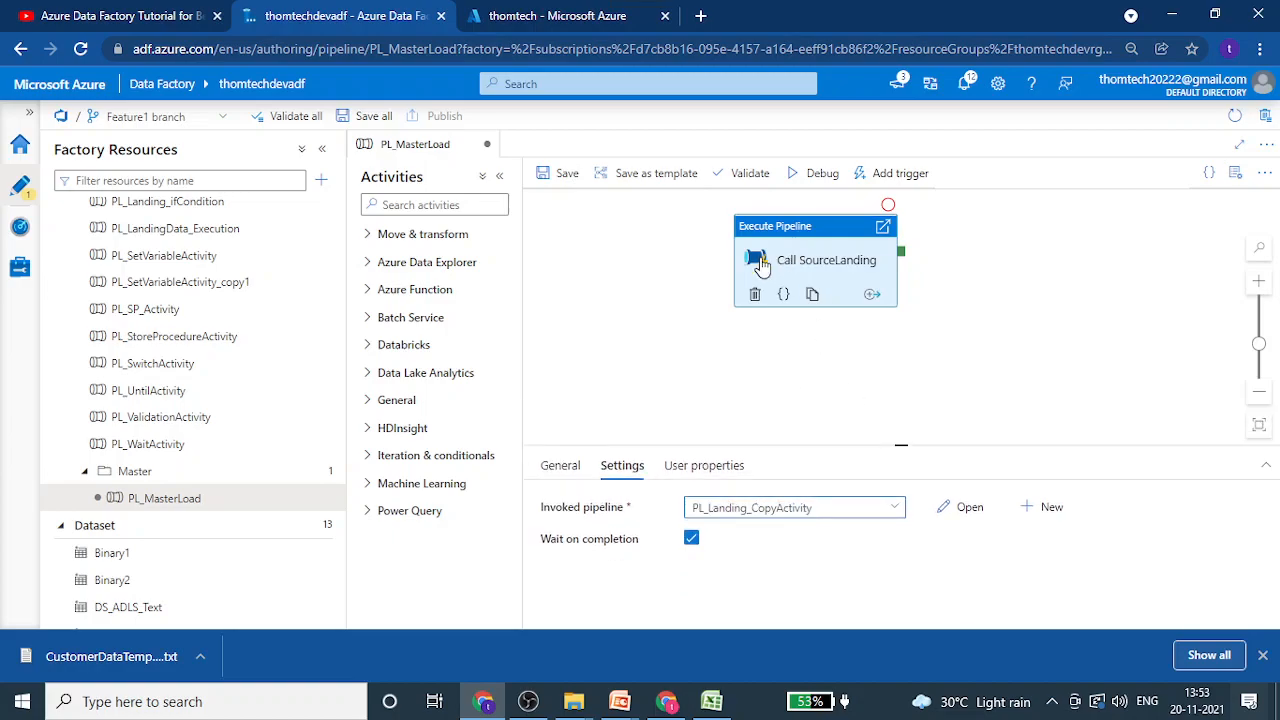
pyautogui.click(938, 312)
pyautogui.click(426, 206)
pyautogui.write('exe')
pyautogui.moveTo(432, 264); pyautogui.dragTo(976, 216)
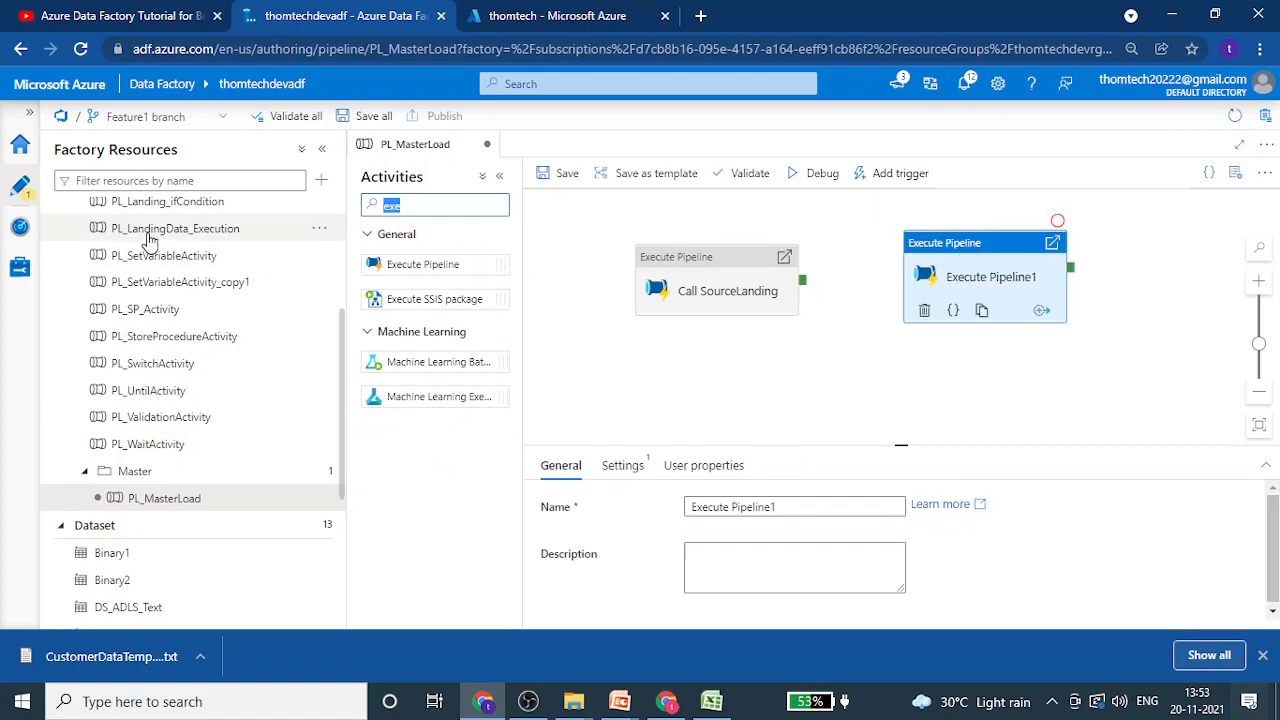
# Rename the second Execute Pipeline activity to "Logging".
pyautogui.click(822, 503)
pyautogui.hotkey('ctrl', 'a')
pyautogui.write('L')
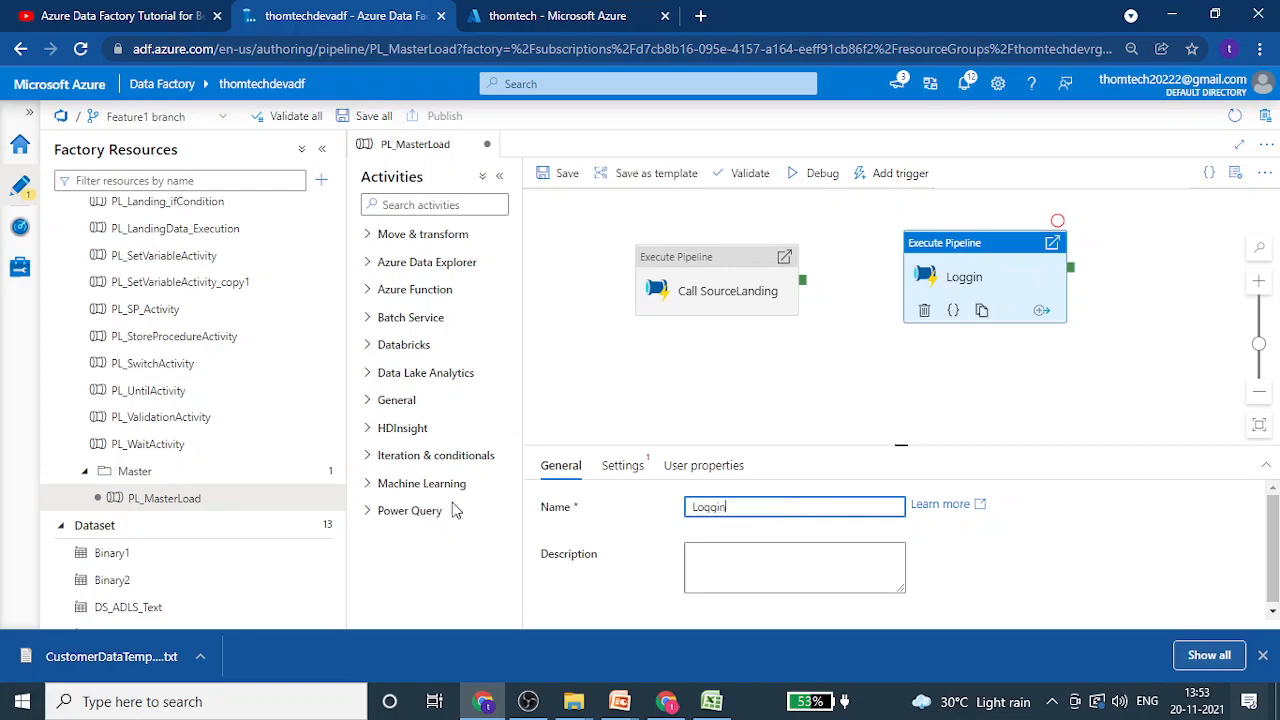
# Set PL_SP_Activity as the invoked pipeline of the Logging activity, using the filter "Sp_", and deselect the activity.
pyautogui.click(620, 466)
pyautogui.click(885, 510)
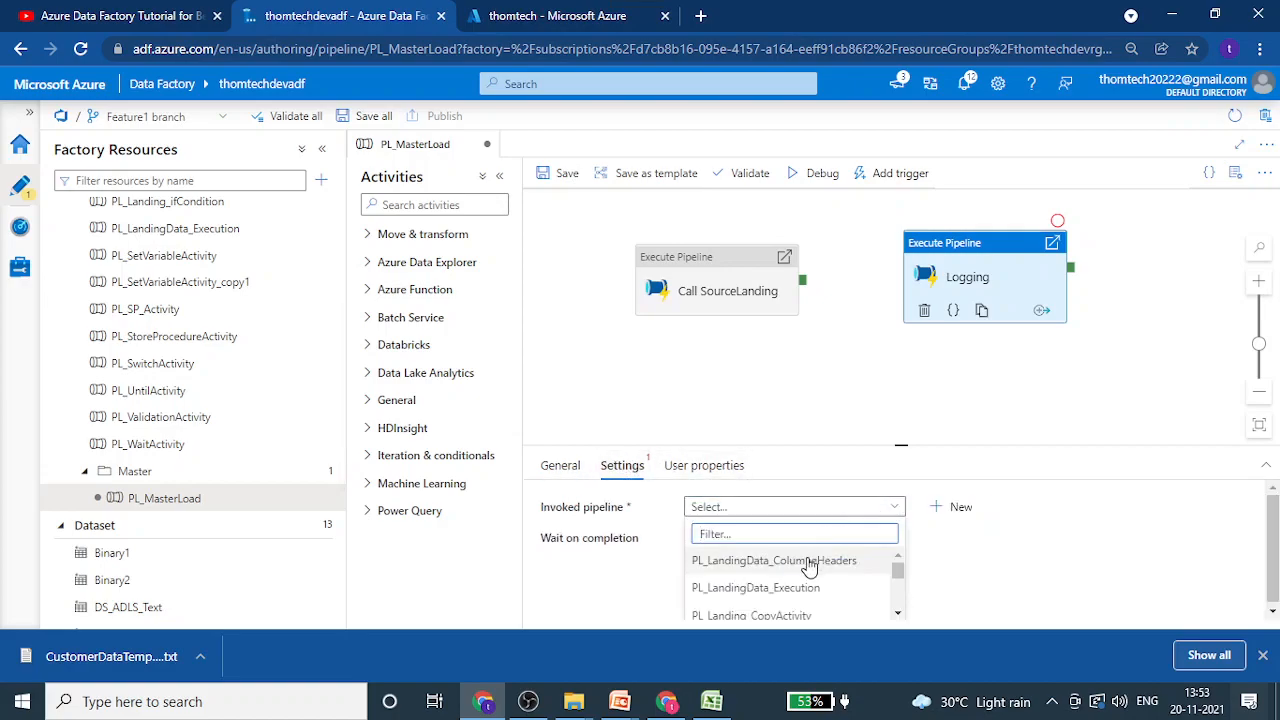
pyautogui.write('Sp_')
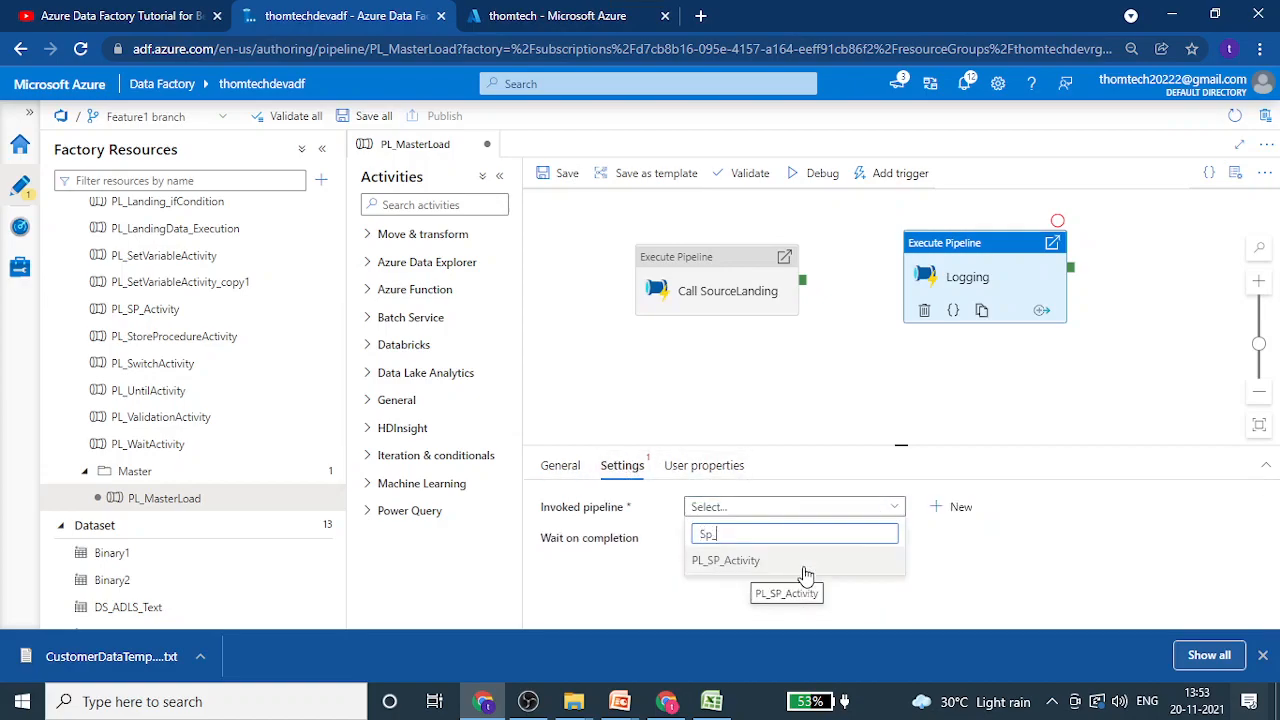
pyautogui.click(805, 574)
pyautogui.click(862, 392)
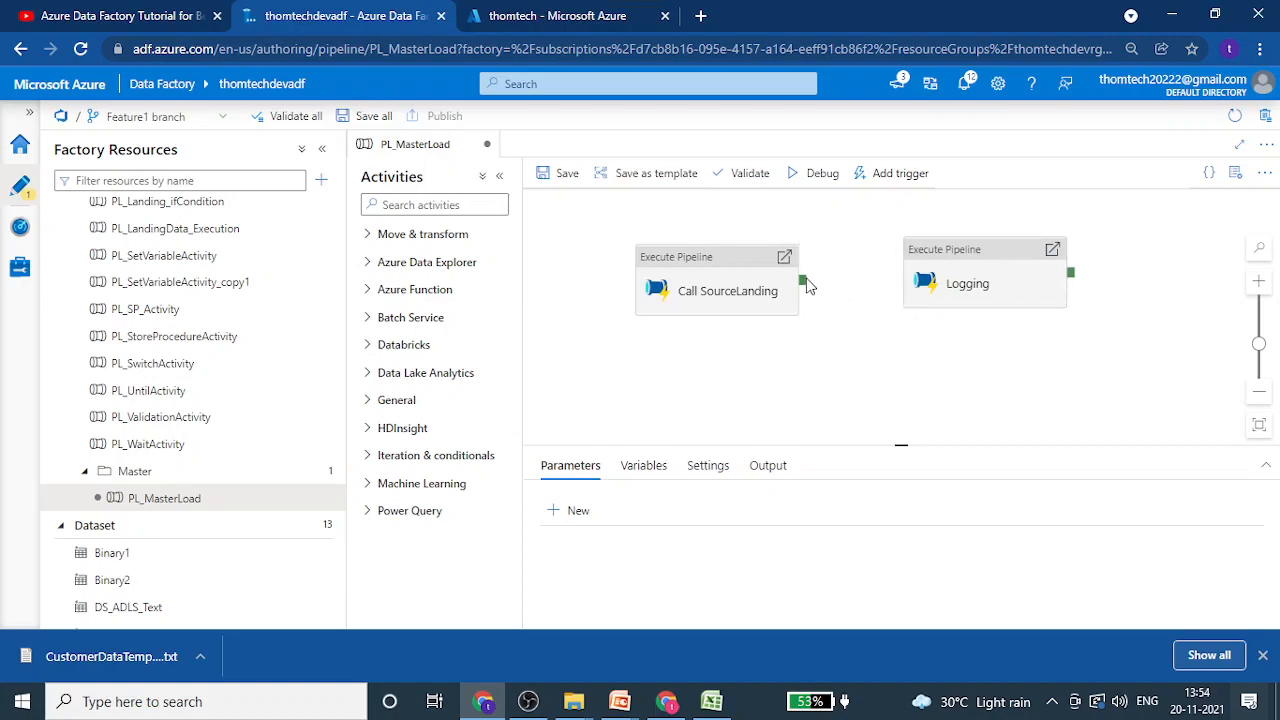
# Connect the success output of Call SourceLanding to the Logging activity and save all changes.
pyautogui.moveTo(802, 282); pyautogui.dragTo(944, 284)
pyautogui.click(365, 116)
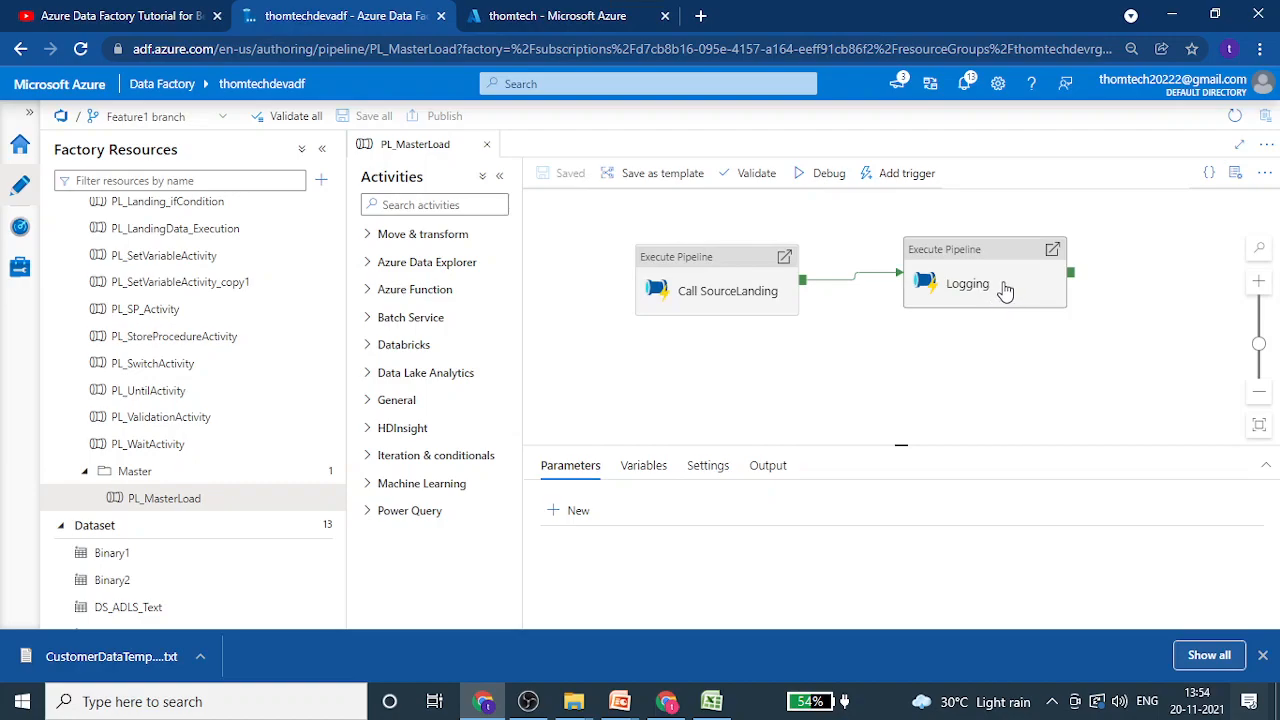
# Nudge the Logging activity slightly lower to line it up with Call SourceLanding and start a debug run of PL_MasterLoad.
pyautogui.click(1003, 291)
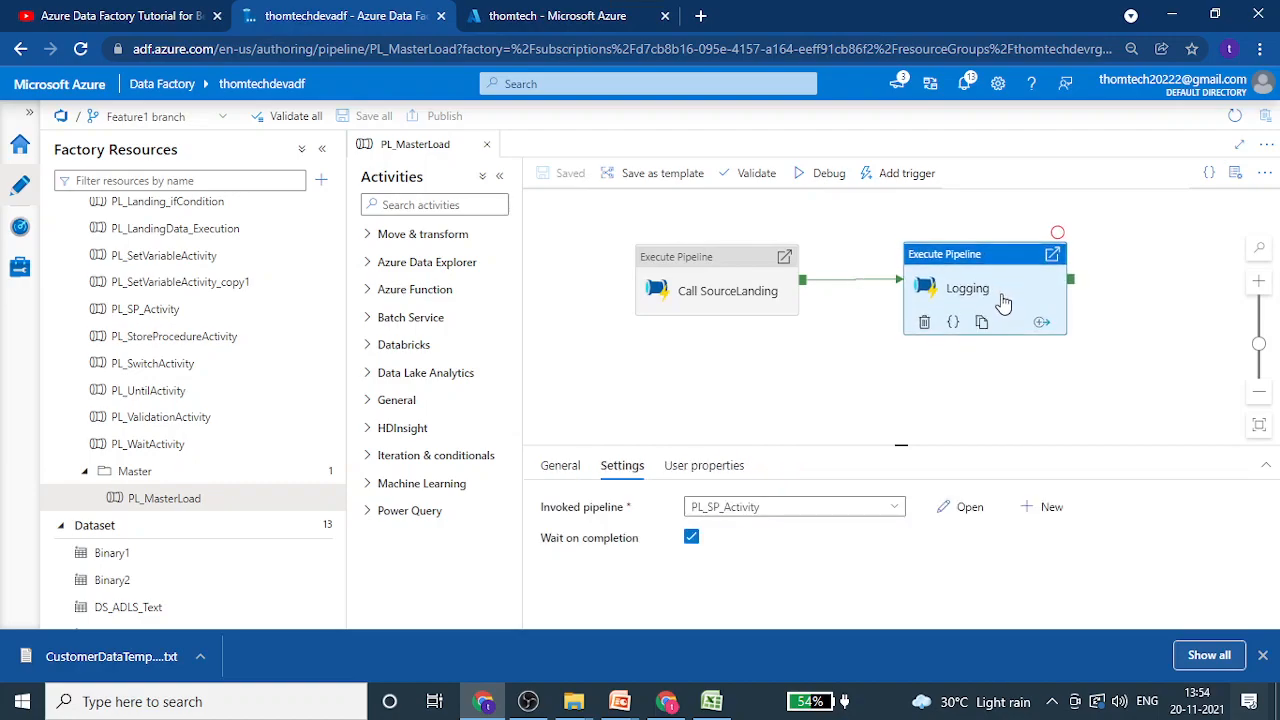
pyautogui.moveTo(1003, 303); pyautogui.dragTo(1003, 302)
pyautogui.click(820, 180)
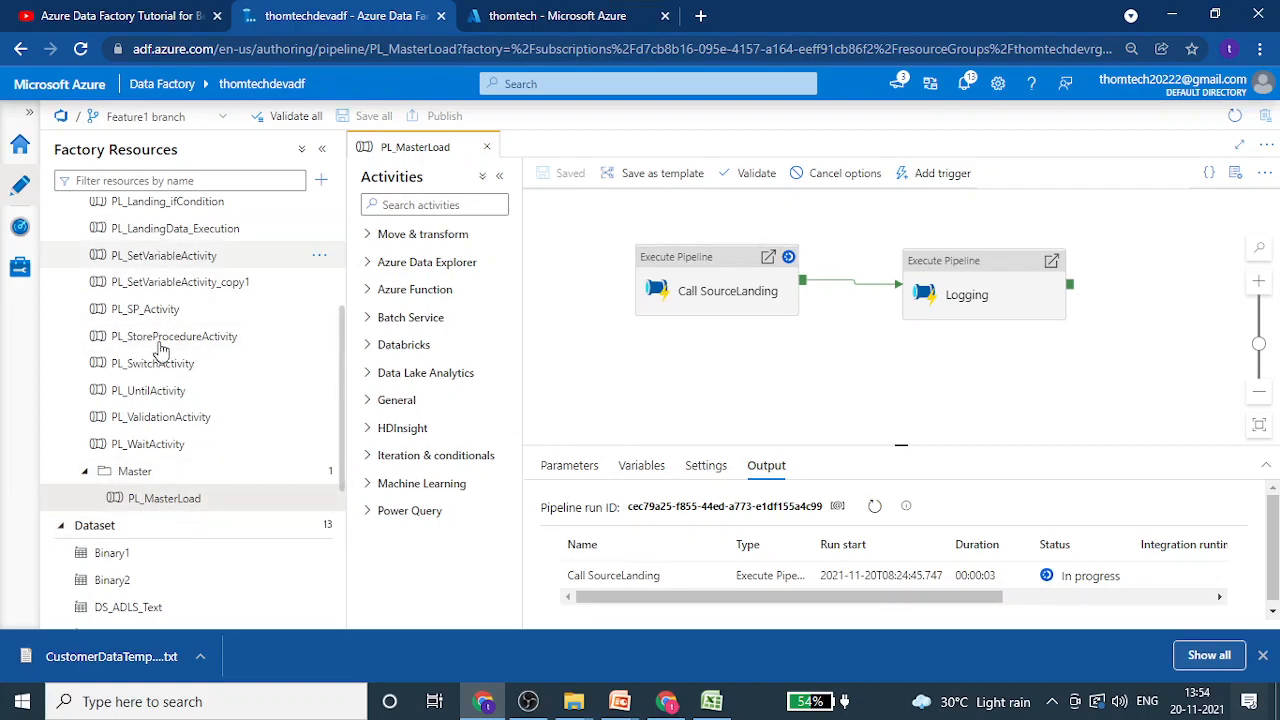
# Create a subfolder named "Executions" in the DataIntergation pipeline folder.
pyautogui.scroll(3, 200, 330)
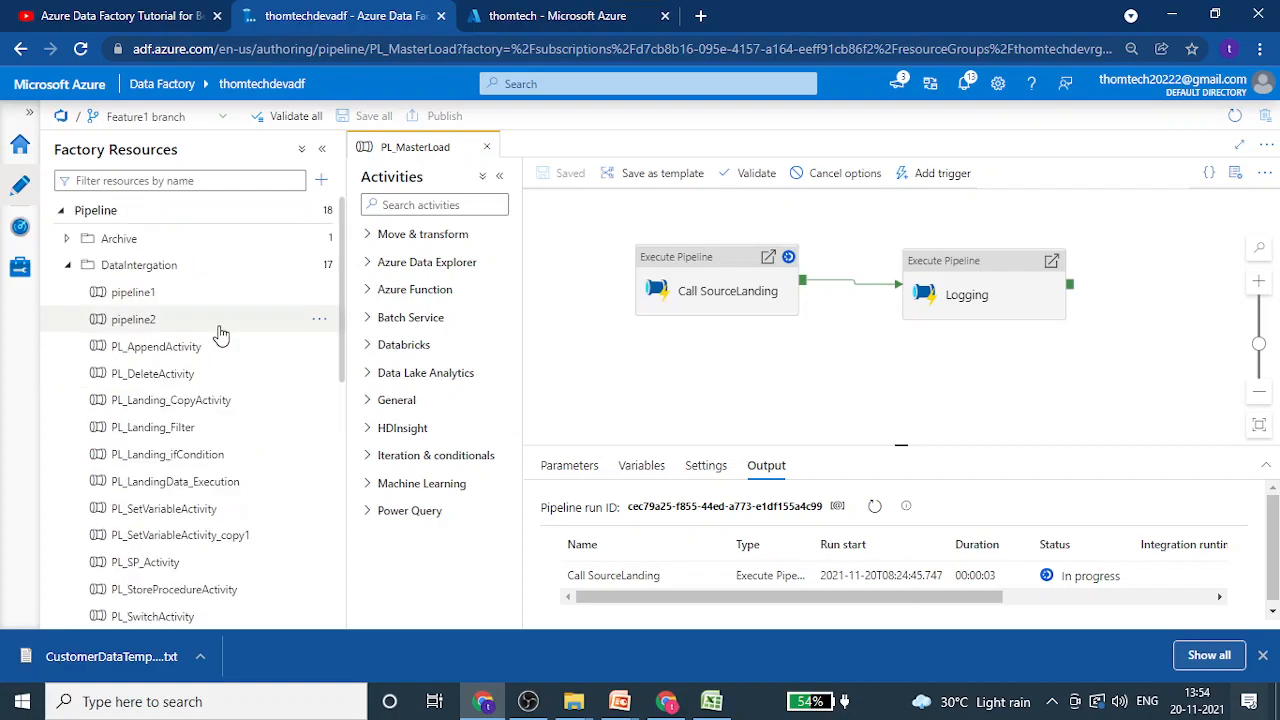
pyautogui.click(321, 265)
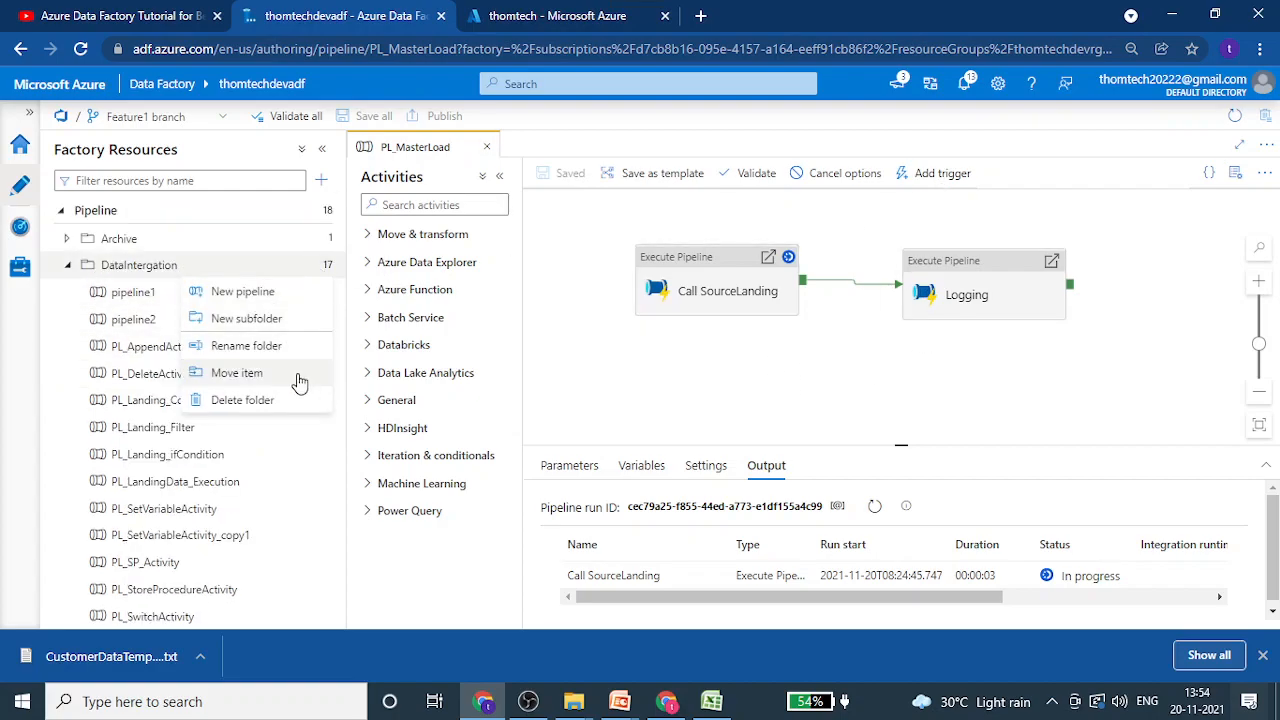
pyautogui.click(246, 318)
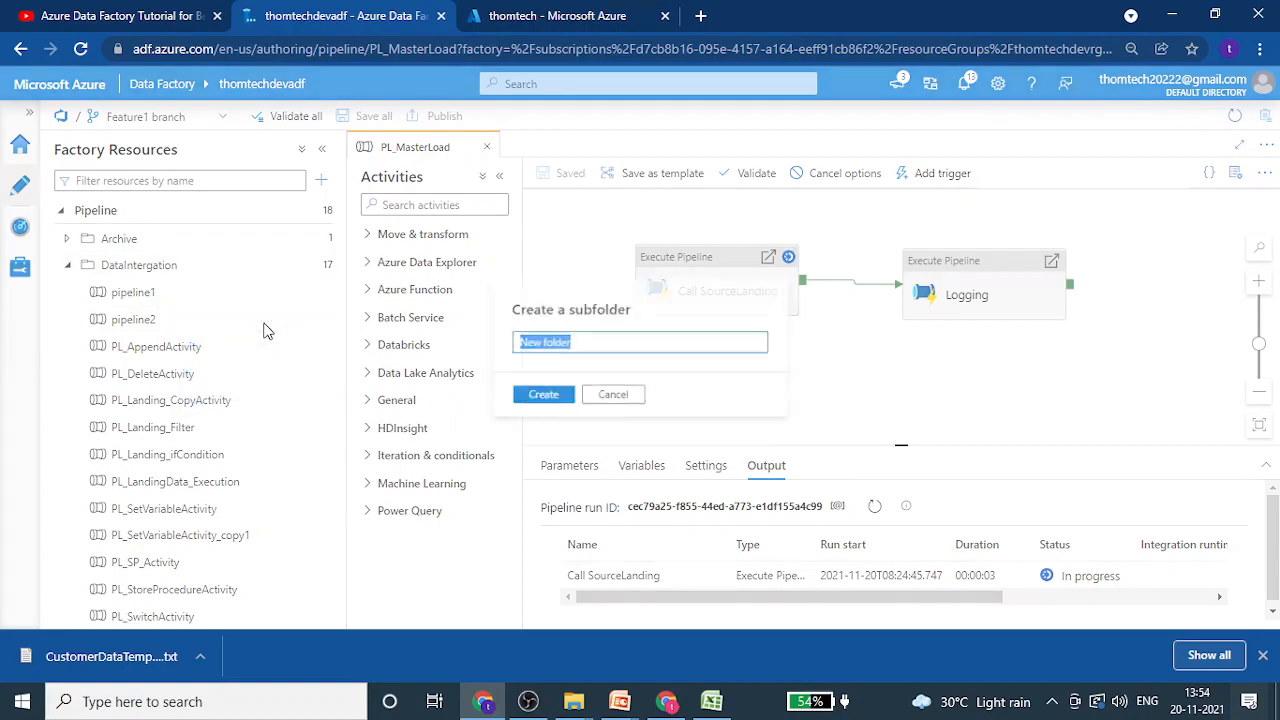
pyautogui.write('Exec8t')
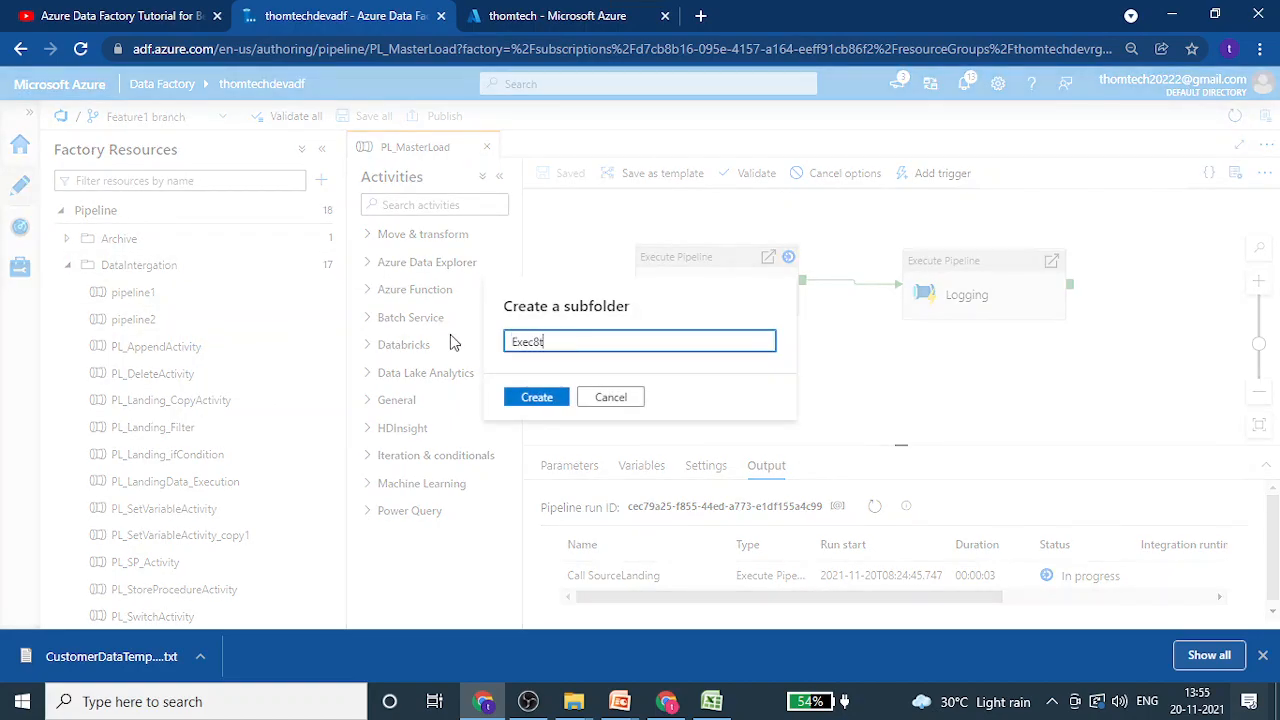
pyautogui.press('Num_Lock')
pyautogui.write('xecutions')
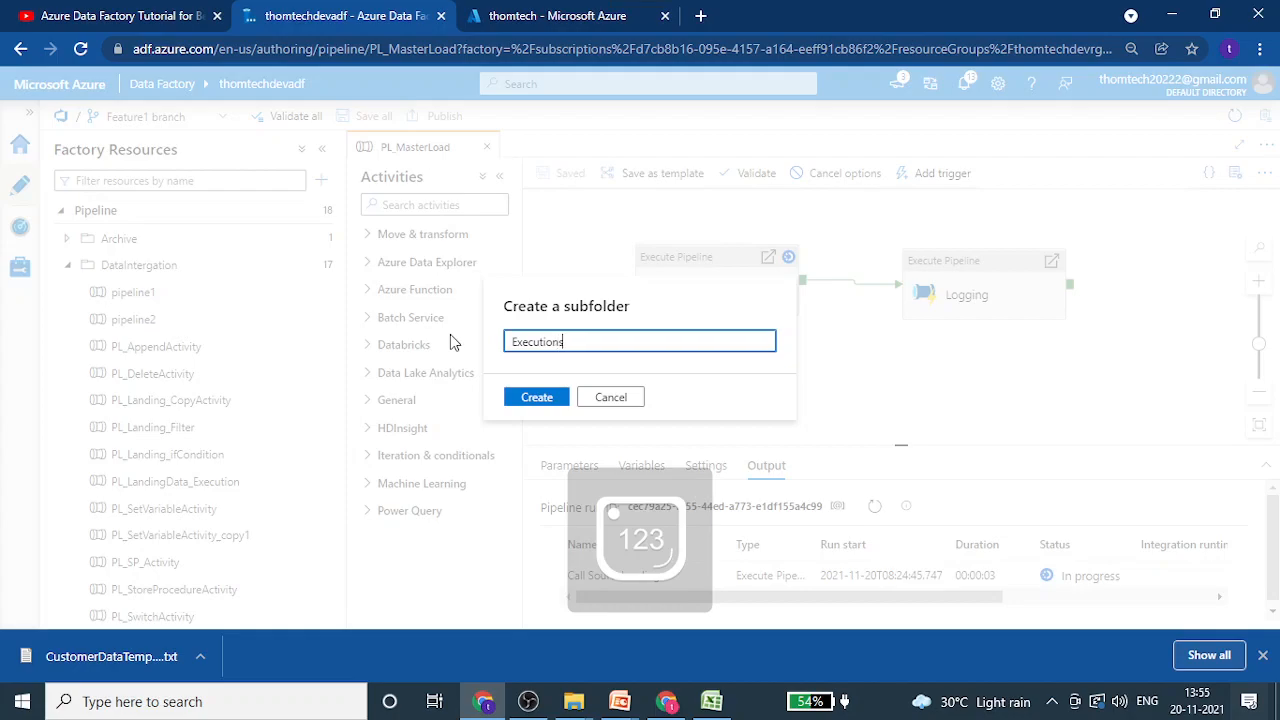
pyautogui.click(535, 400)
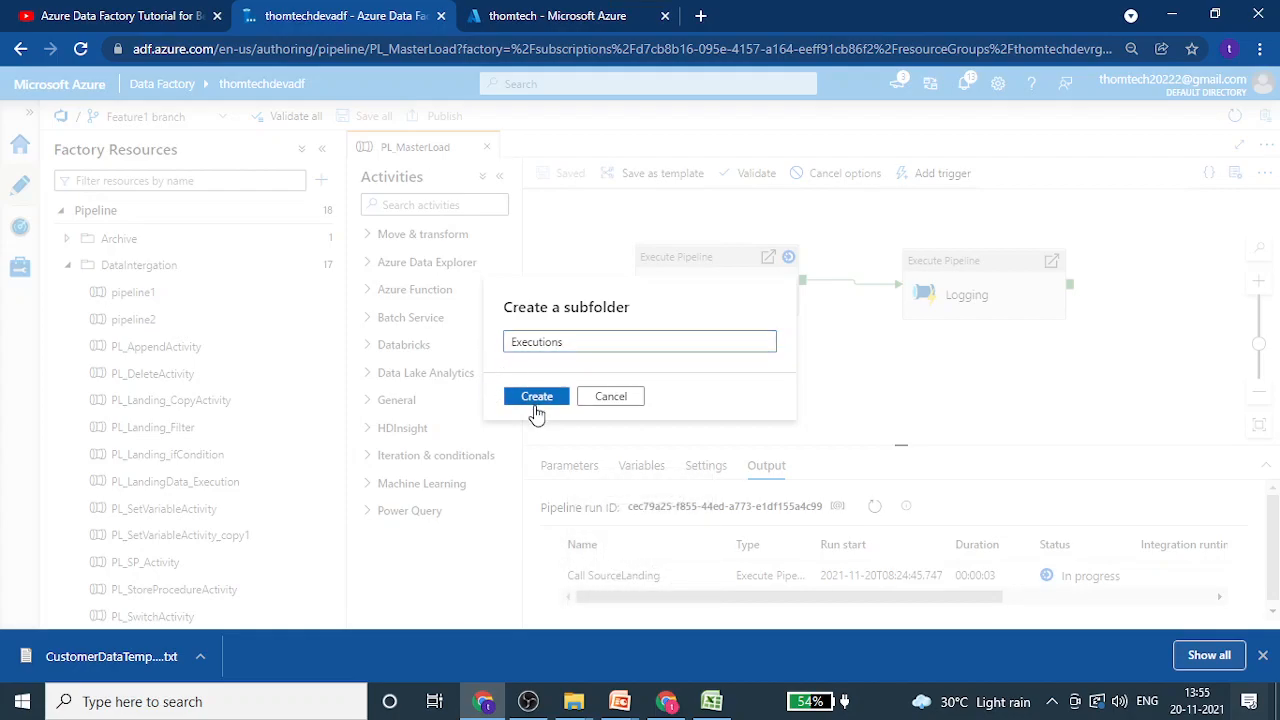
# Open pipeline1, pipeline2 and PL_AppendActivity from the DataIntergation folder.
pyautogui.scroll(-3, 210, 360)
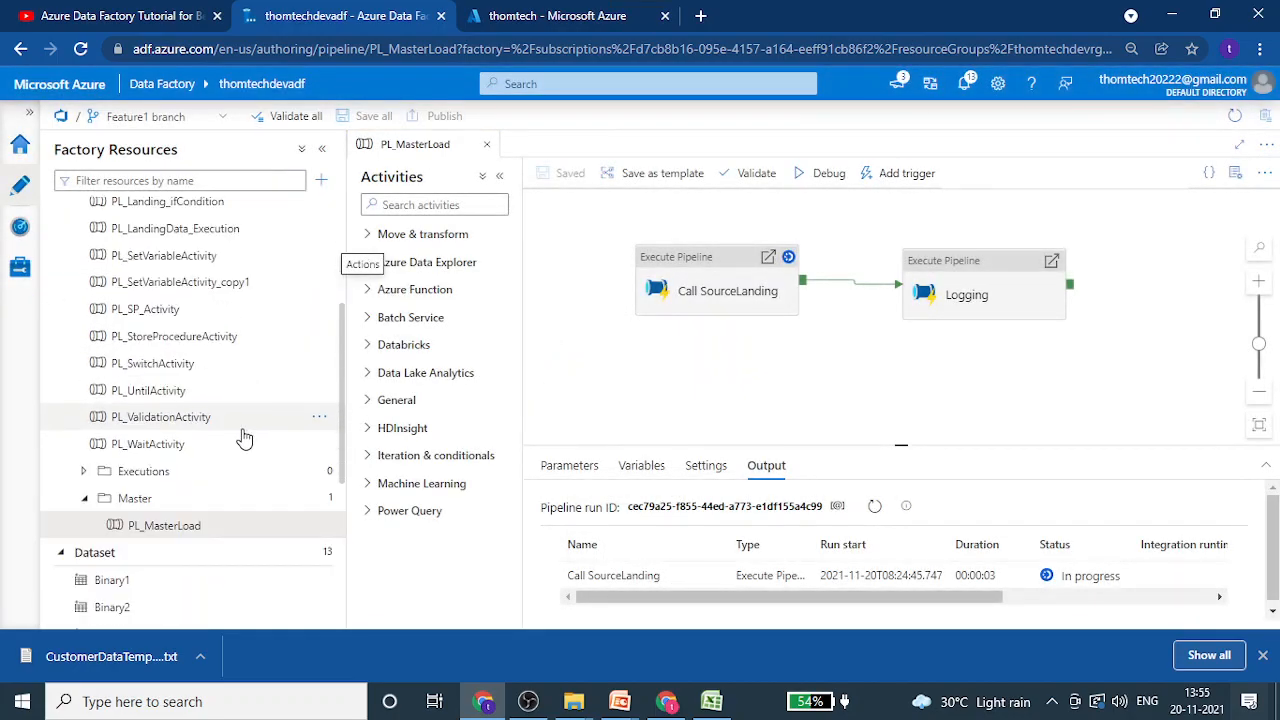
pyautogui.scroll(2, 237, 455)
pyautogui.scroll(2, 130, 330)
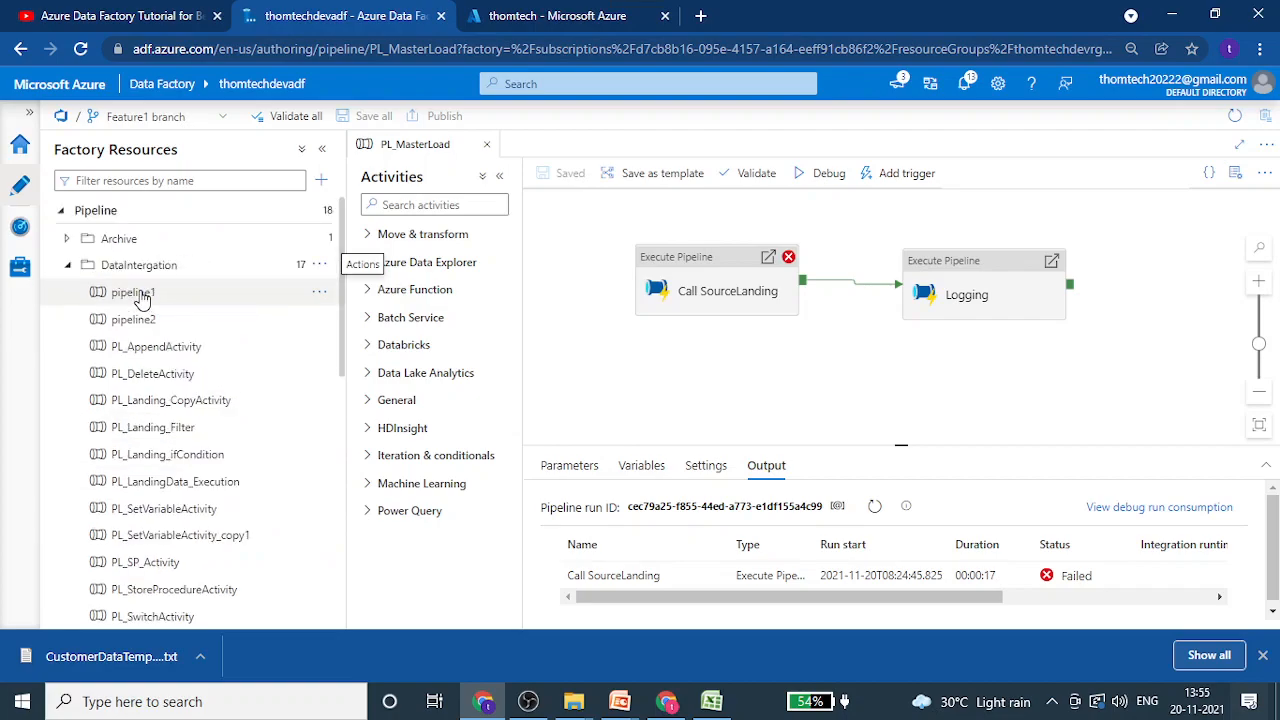
pyautogui.click(118, 320)
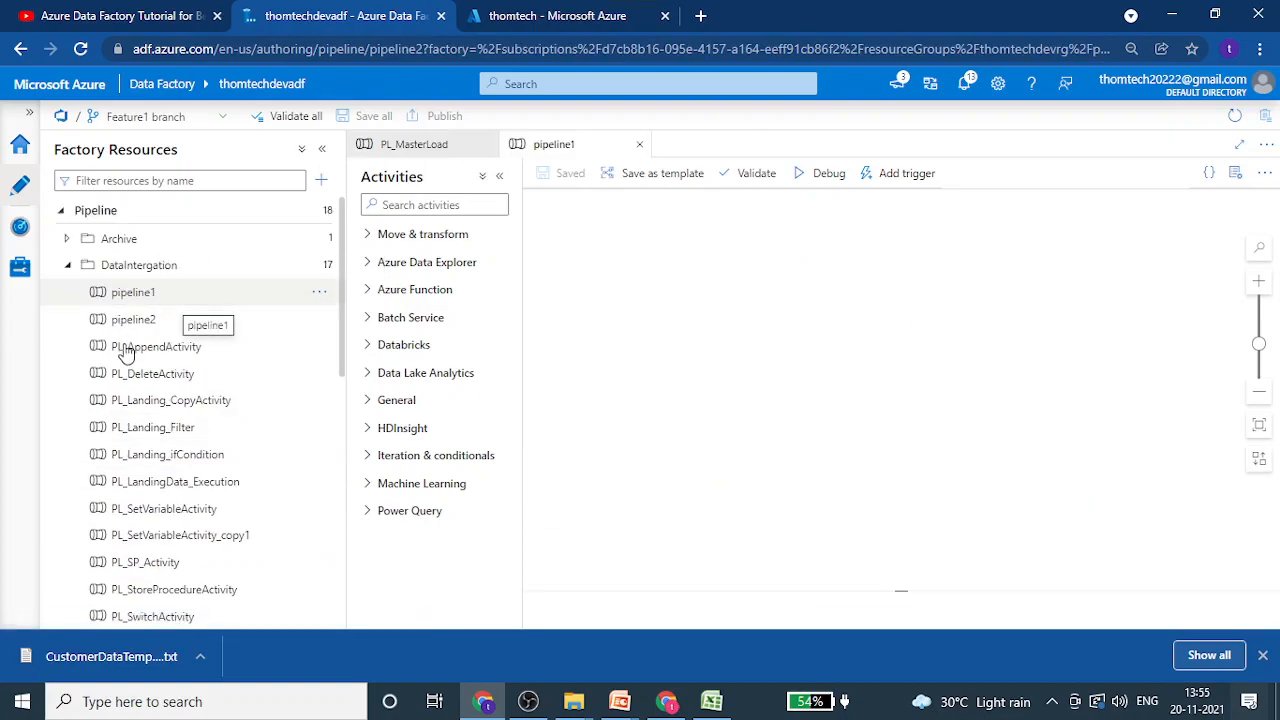
pyautogui.click(145, 343)
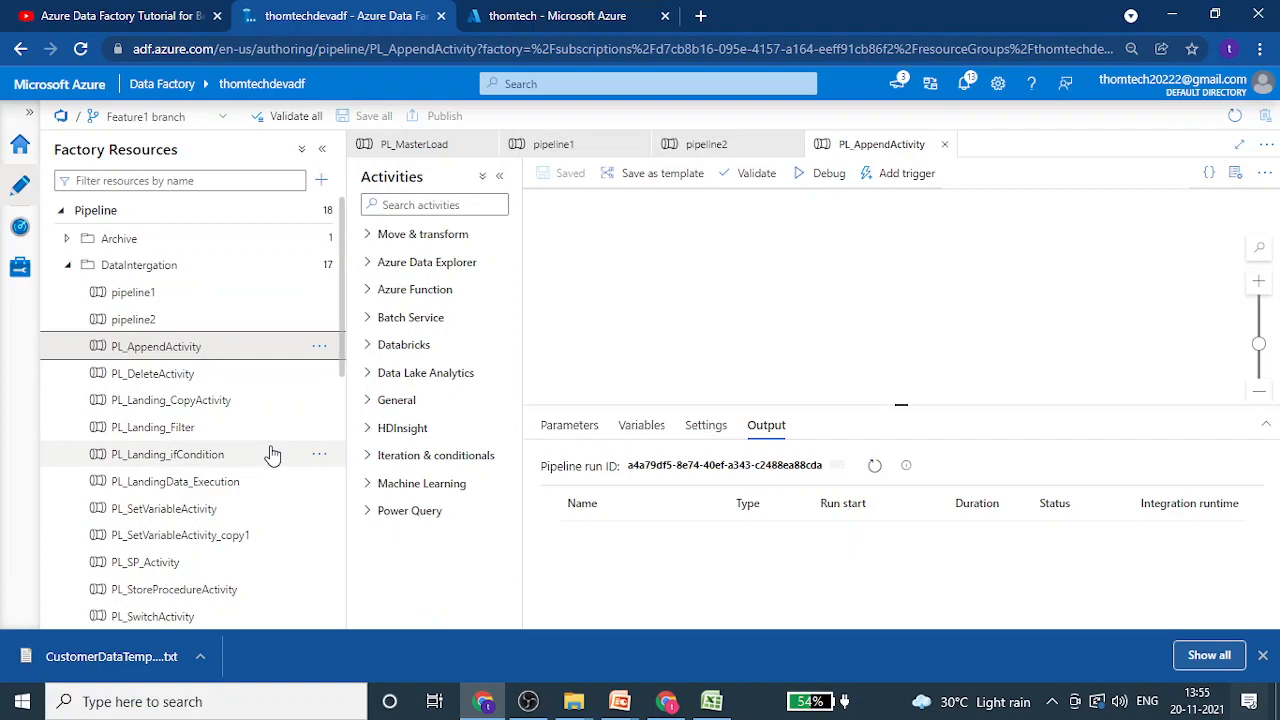
# Move PL_WaitActivity, PL_ValidationActivity, PL_UntilActivity and PL_SwitchActivity into the Executions subfolder.
pyautogui.scroll(-2, 267, 465)
pyautogui.scroll(-3, 267, 470)
pyautogui.moveTo(155, 362); pyautogui.dragTo(152, 384)
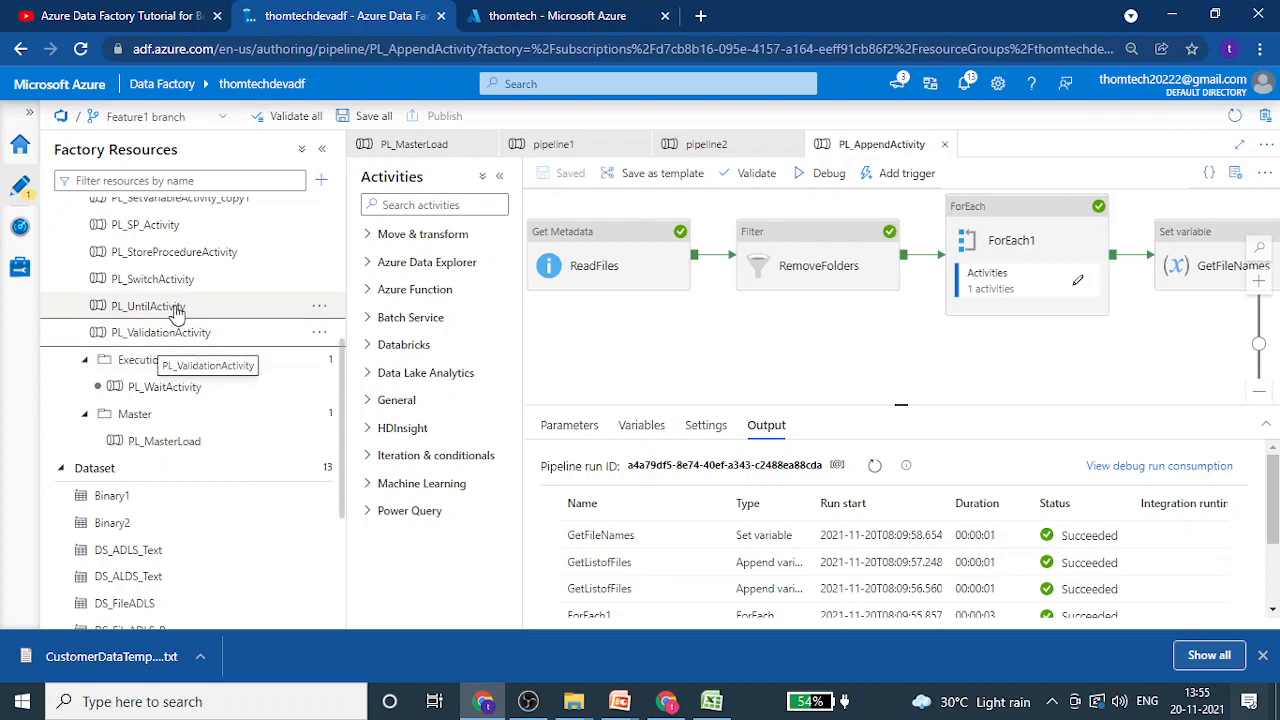
pyautogui.moveTo(165, 306); pyautogui.dragTo(175, 362)
pyautogui.moveTo(170, 279); pyautogui.dragTo(142, 308)
pyautogui.moveTo(165, 252); pyautogui.dragTo(165, 277)
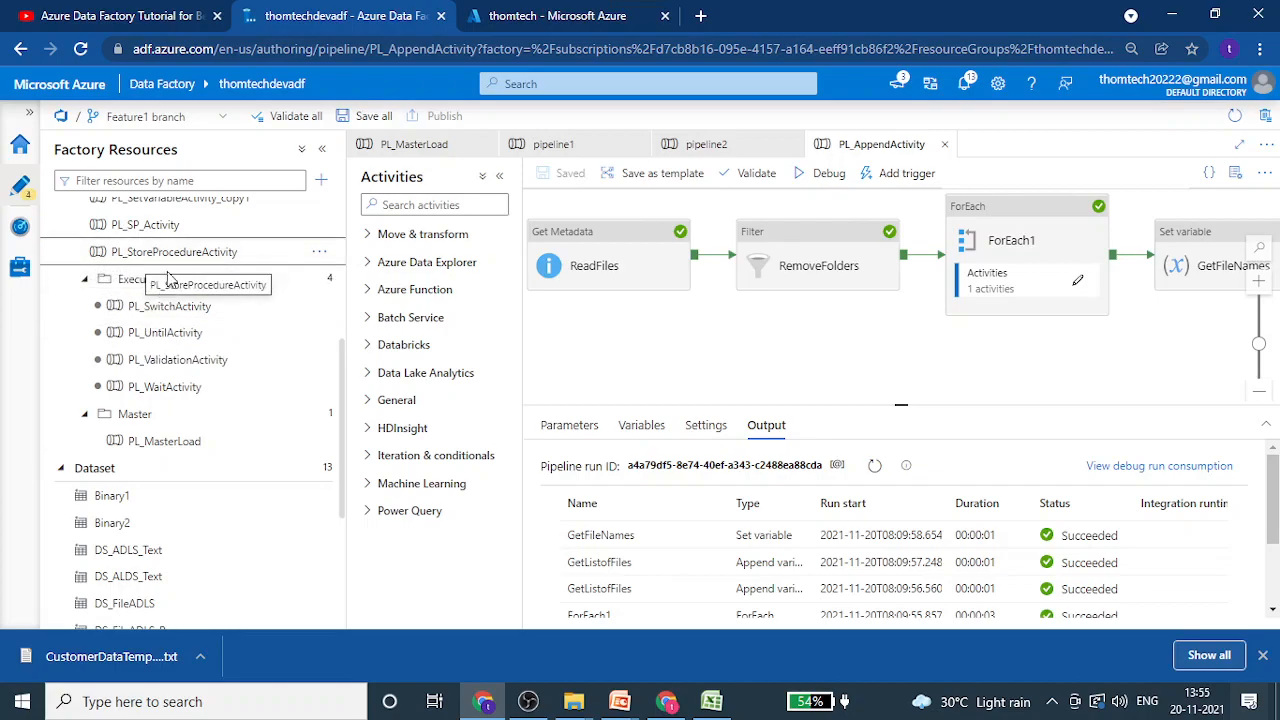
# Move PL_SP_Activity, PL_SetVariableActivity_copy1, PL_SetVariableActivity, PL_LandingData_Execution and PL_StoreProcedureActivity into the Executions subfolder.
pyautogui.moveTo(154, 230); pyautogui.dragTo(161, 342)
pyautogui.moveTo(180, 289)
pyautogui.mouseDown()
pyautogui.moveTo(176, 338)
pyautogui.moveTo(182, 310)
pyautogui.mouseUp()
pyautogui.moveTo(187, 256); pyautogui.dragTo(175, 300)
pyautogui.moveTo(193, 228); pyautogui.dragTo(180, 284)
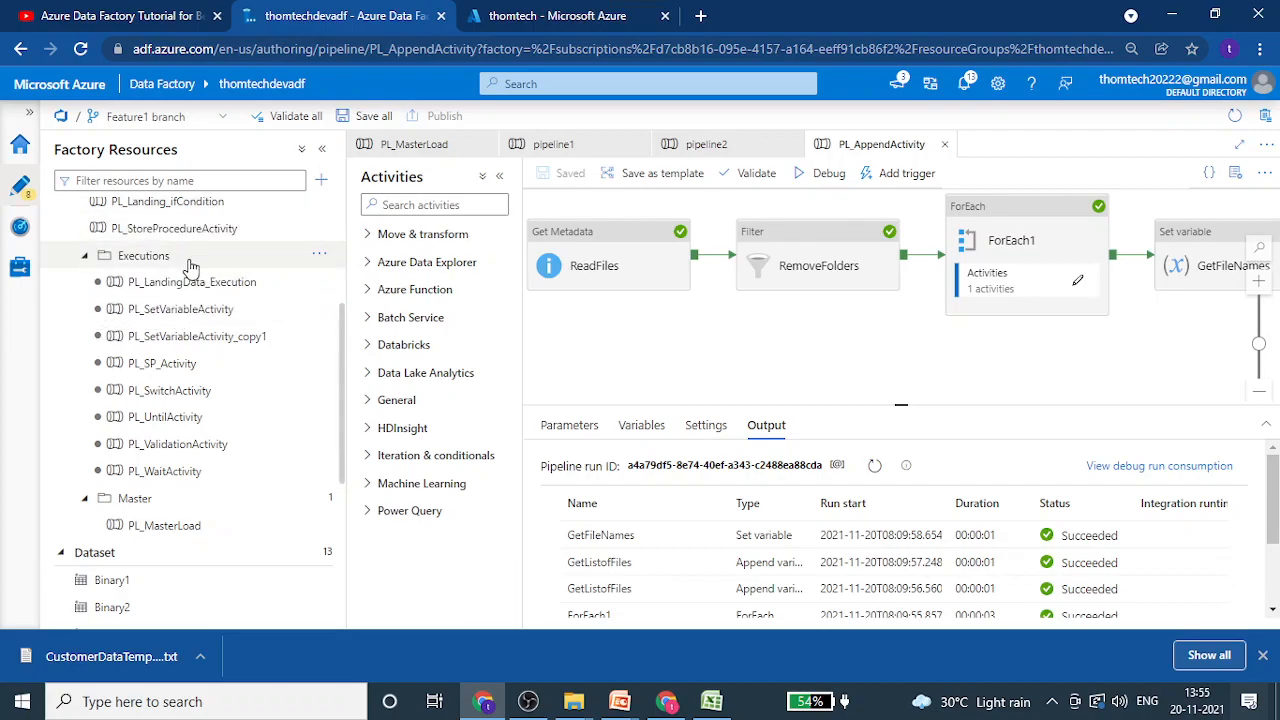
pyautogui.moveTo(185, 228); pyautogui.dragTo(165, 254)
# Move PL_Landing_Filter, PL_Landing_ifCondition, PL_DeleteActivity, PL_Landing_CopyActivity, PL_AppendActivity, pipeline2 and pipeline1 into the Executions subfolder.
pyautogui.scroll(1, 240, 345)
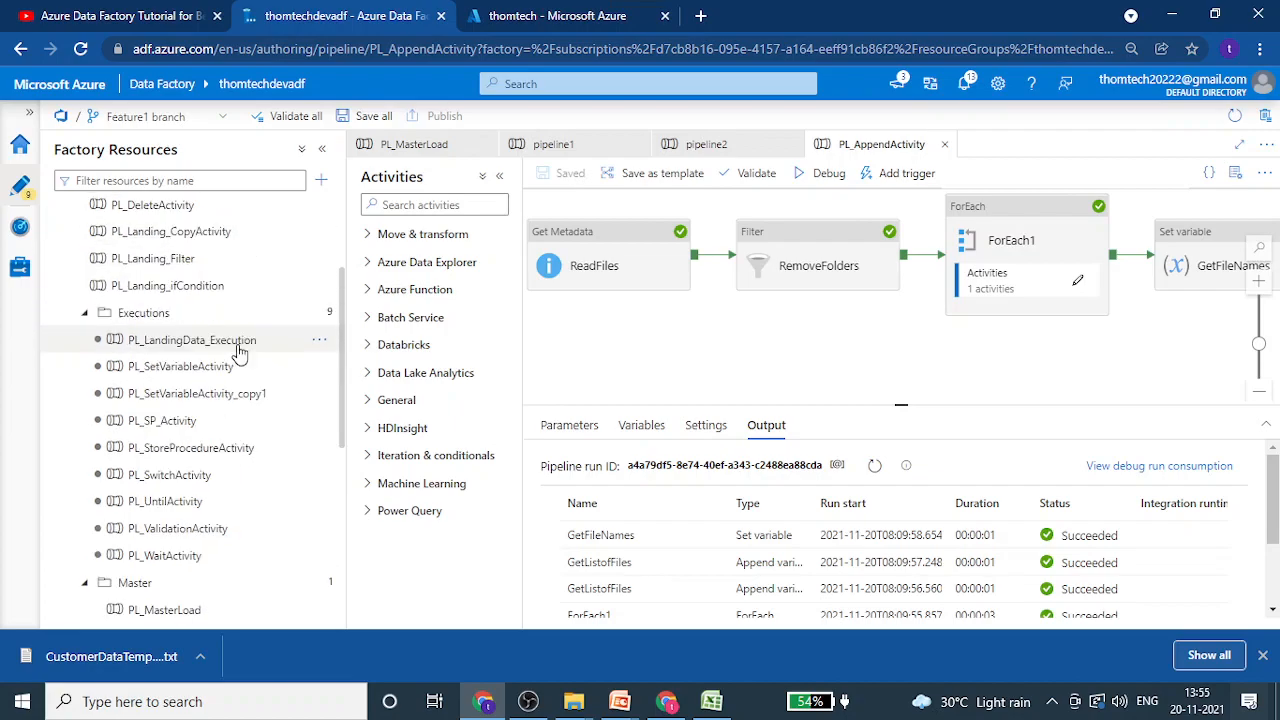
pyautogui.moveTo(178, 258); pyautogui.dragTo(165, 312)
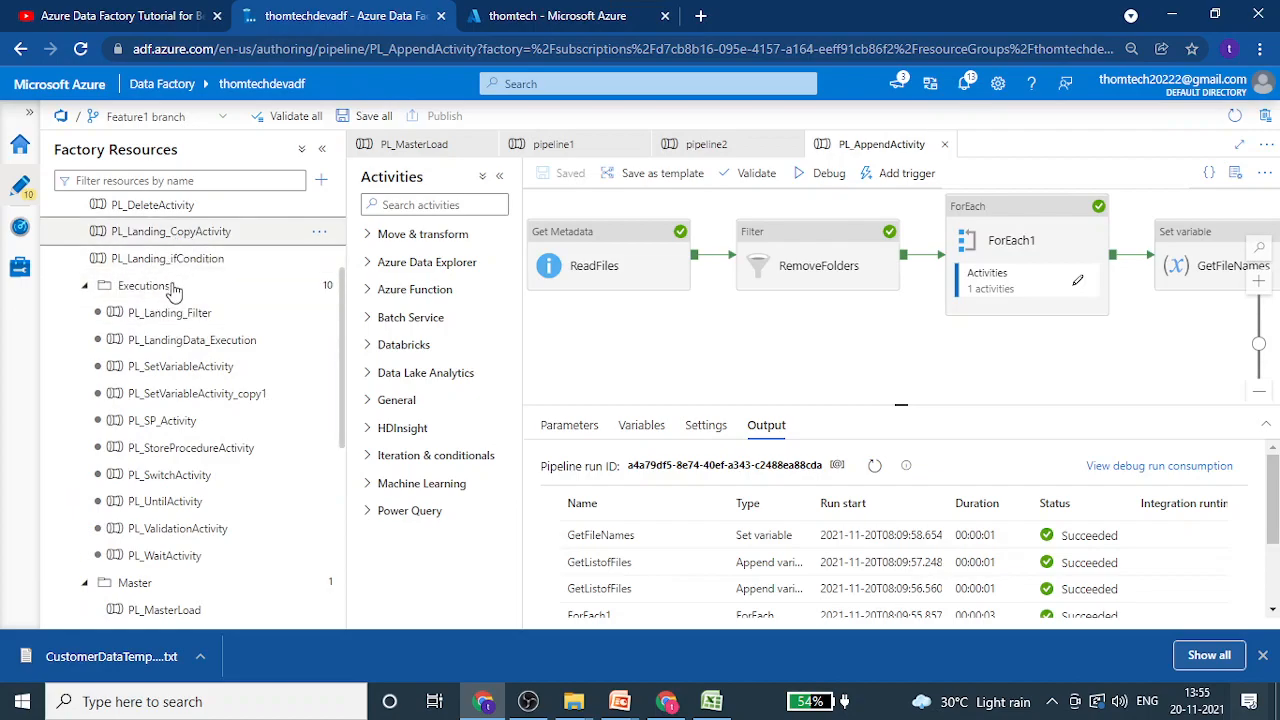
pyautogui.moveTo(172, 262); pyautogui.dragTo(180, 288)
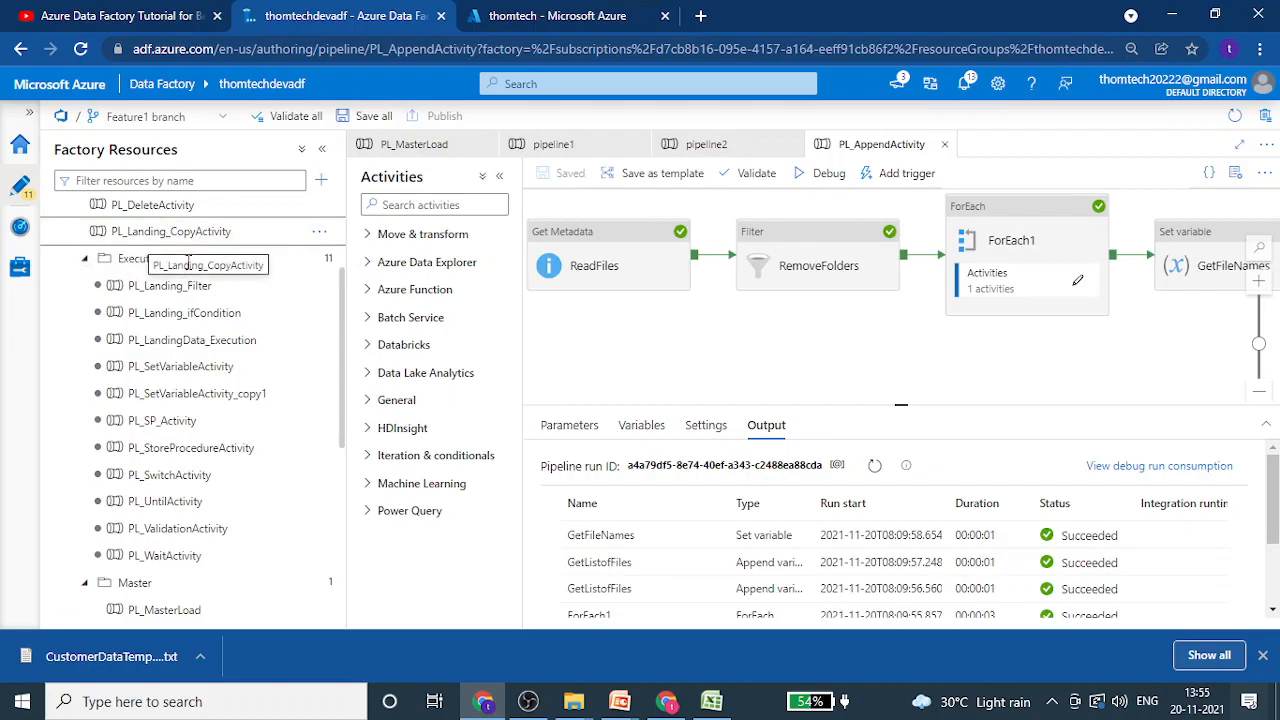
pyautogui.moveTo(177, 206); pyautogui.dragTo(178, 262)
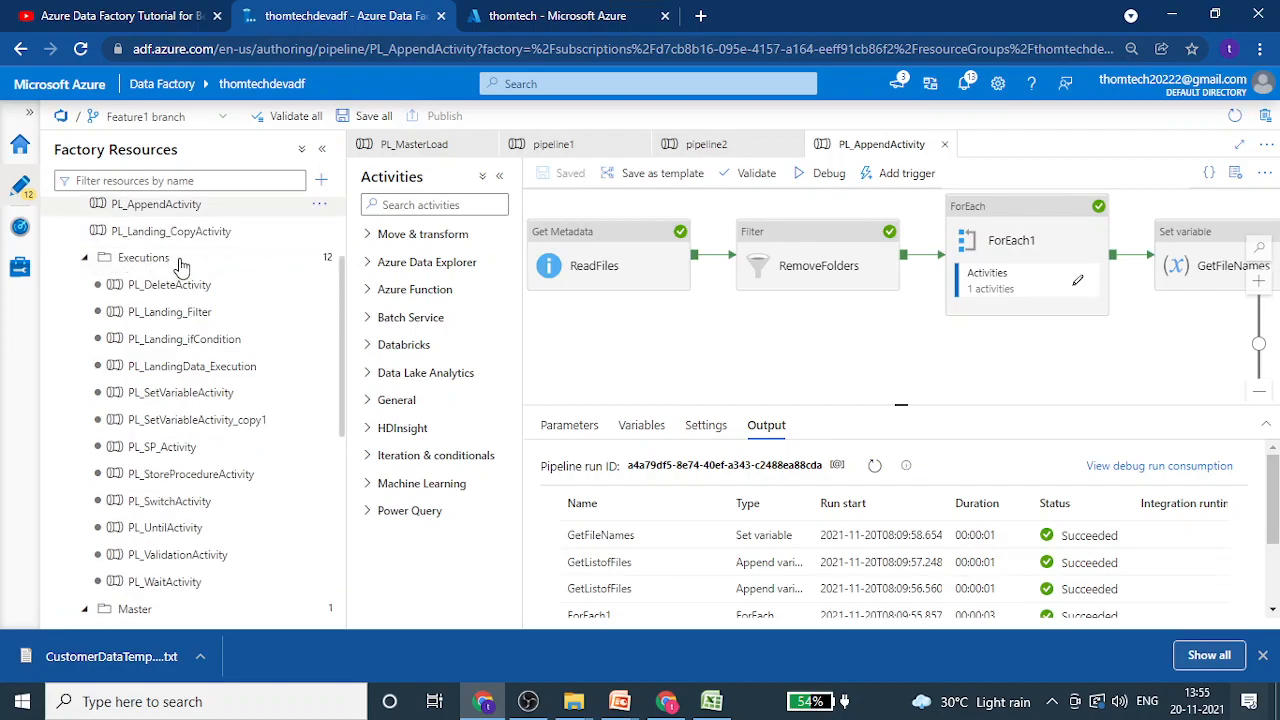
pyautogui.scroll(1, 175, 337)
pyautogui.moveTo(183, 330); pyautogui.dragTo(185, 355)
pyautogui.moveTo(158, 288); pyautogui.dragTo(168, 316)
pyautogui.moveTo(148, 262); pyautogui.dragTo(171, 289)
pyautogui.moveTo(140, 240)
pyautogui.mouseDown()
pyautogui.moveTo(172, 275)
pyautogui.moveTo(160, 248)
pyautogui.mouseUp()
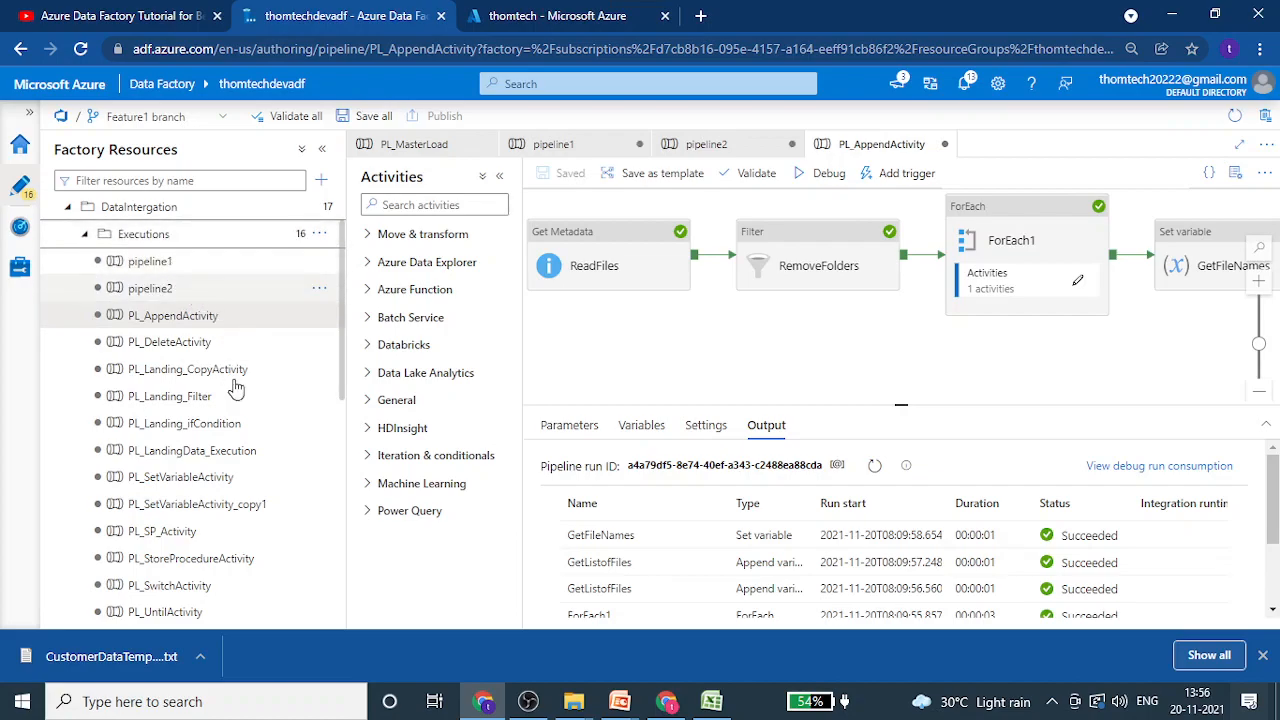
# Save all changes and collapse the Executions and Master folders.
pyautogui.click(84, 234)
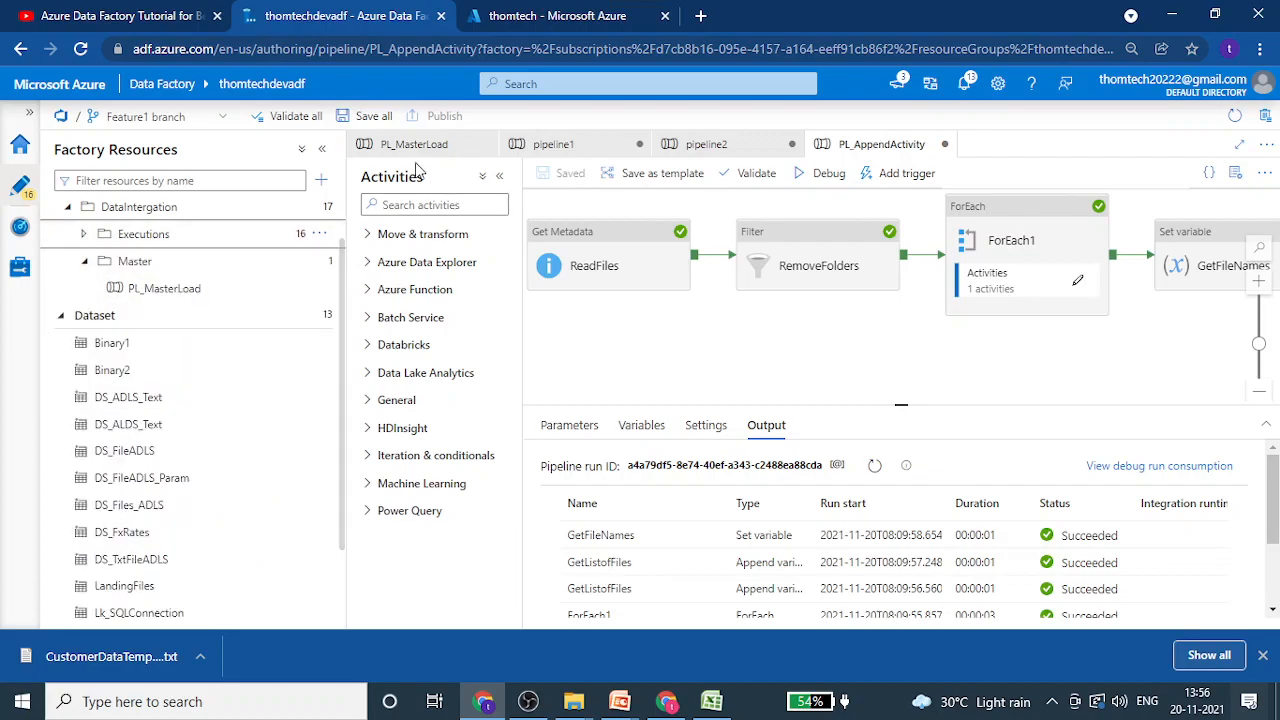
pyautogui.click(365, 116)
pyautogui.click(84, 261)
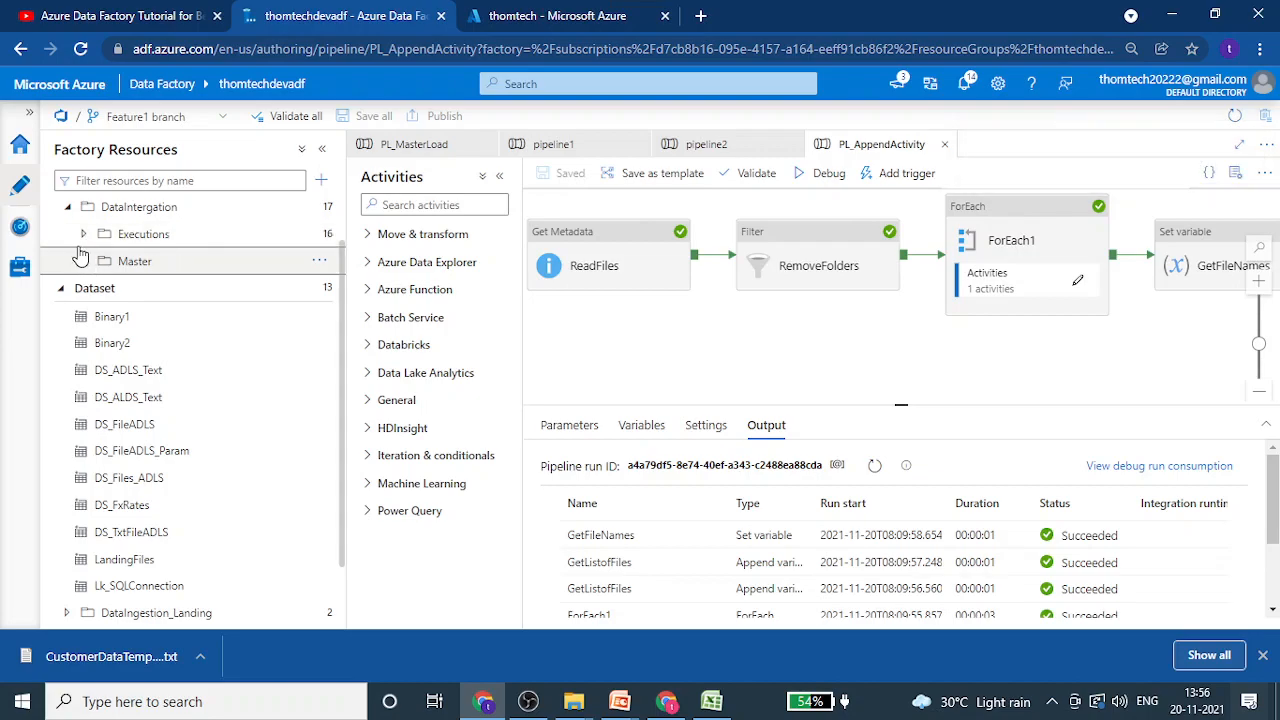
# Look through the pipelines in the Executions folder and reopen PL_MasterLoad from the Master folder.
pyautogui.click(84, 234)
pyautogui.scroll(-2, 186, 409)
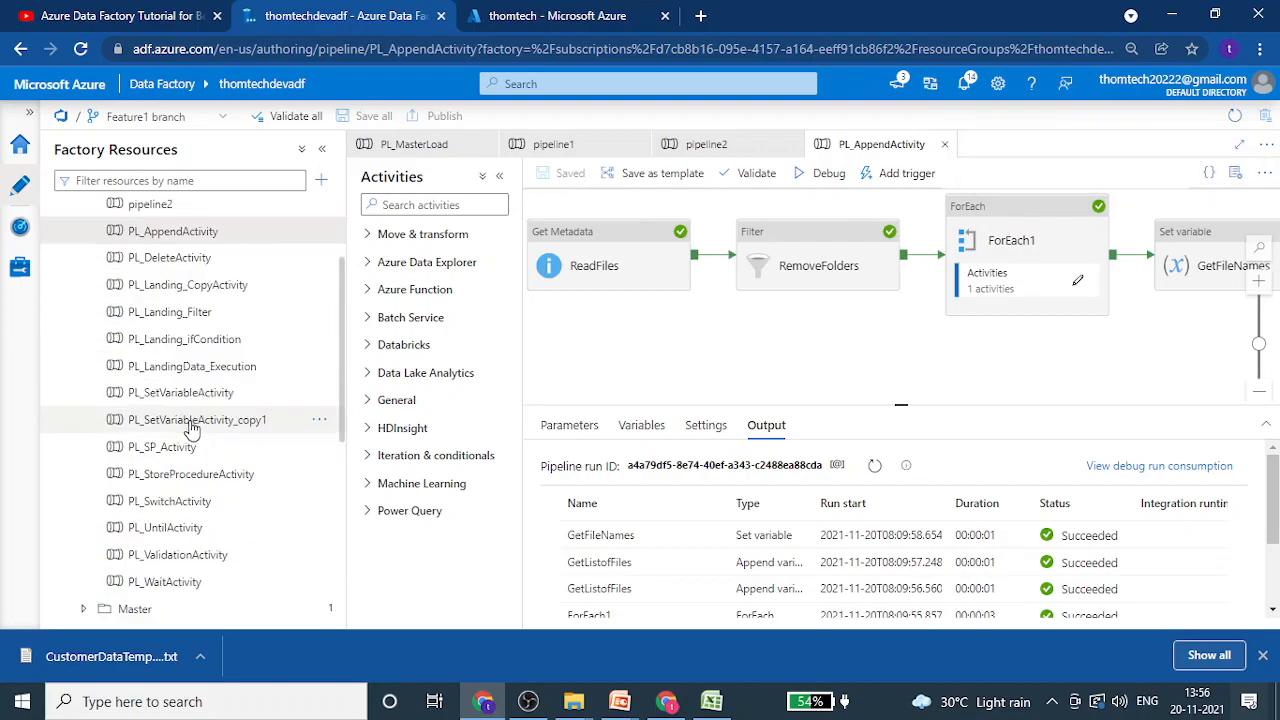
pyautogui.scroll(1, 236, 425)
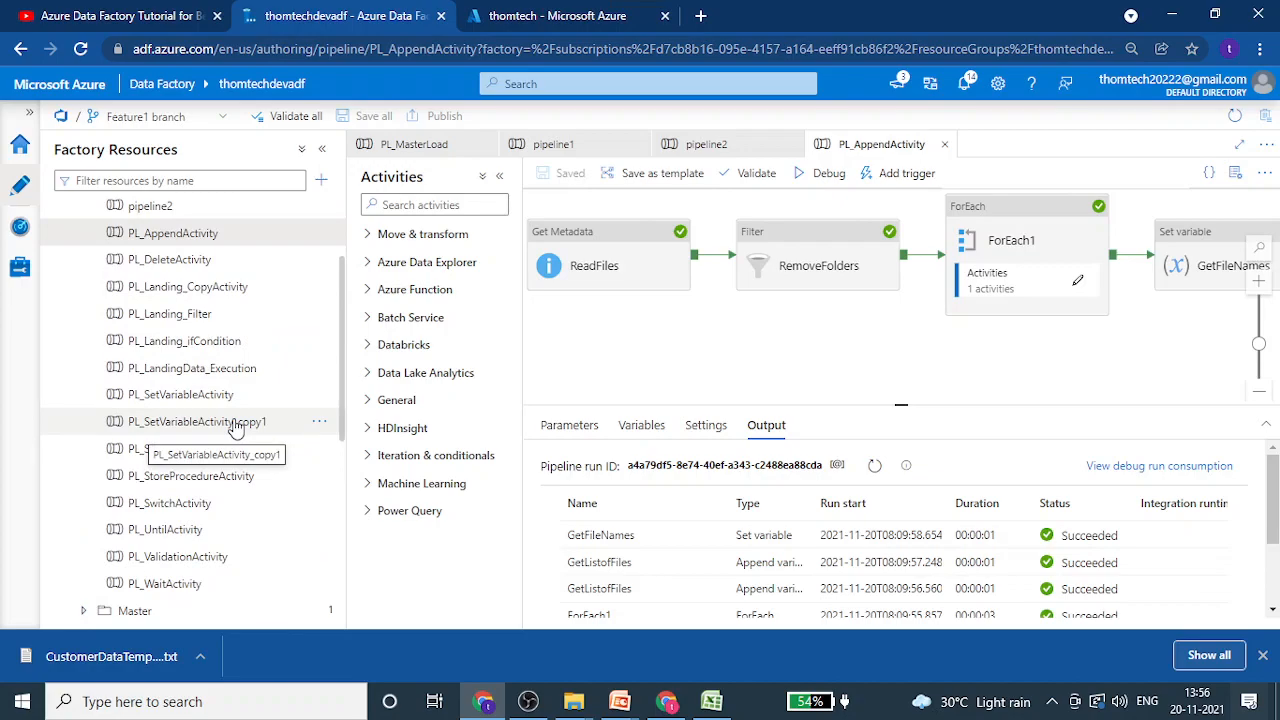
pyautogui.scroll(2, 236, 425)
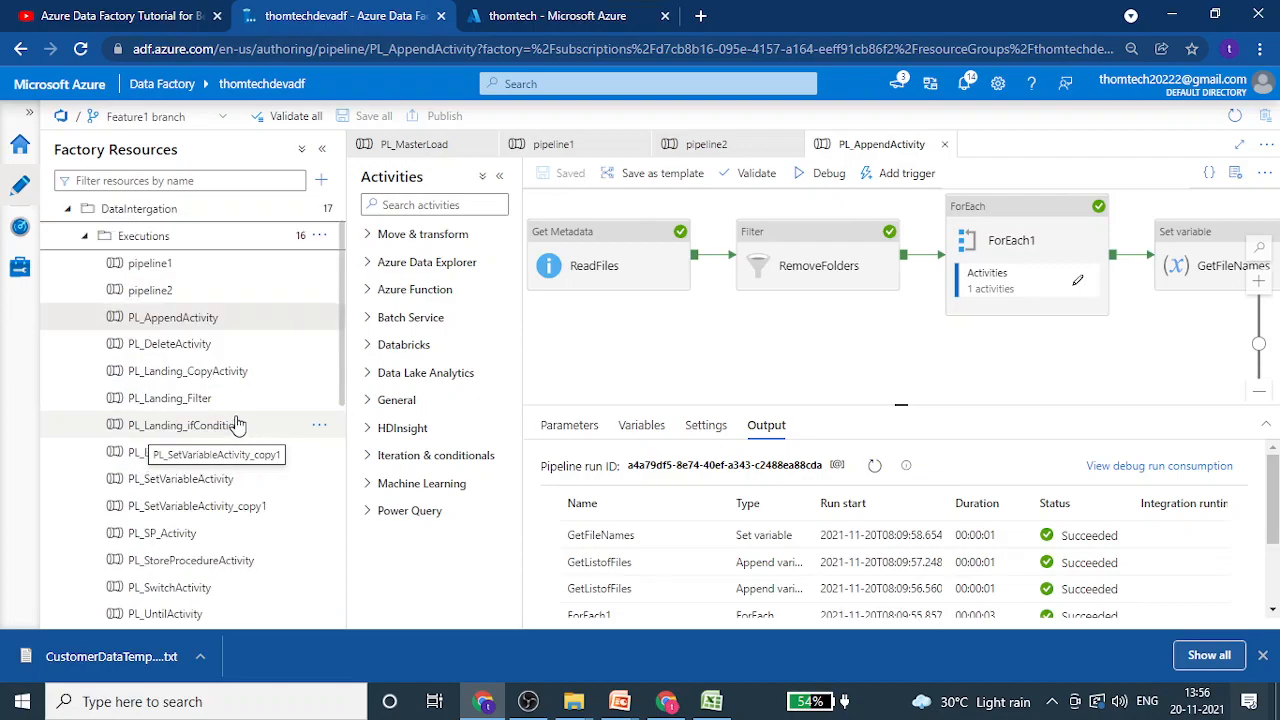
pyautogui.click(84, 237)
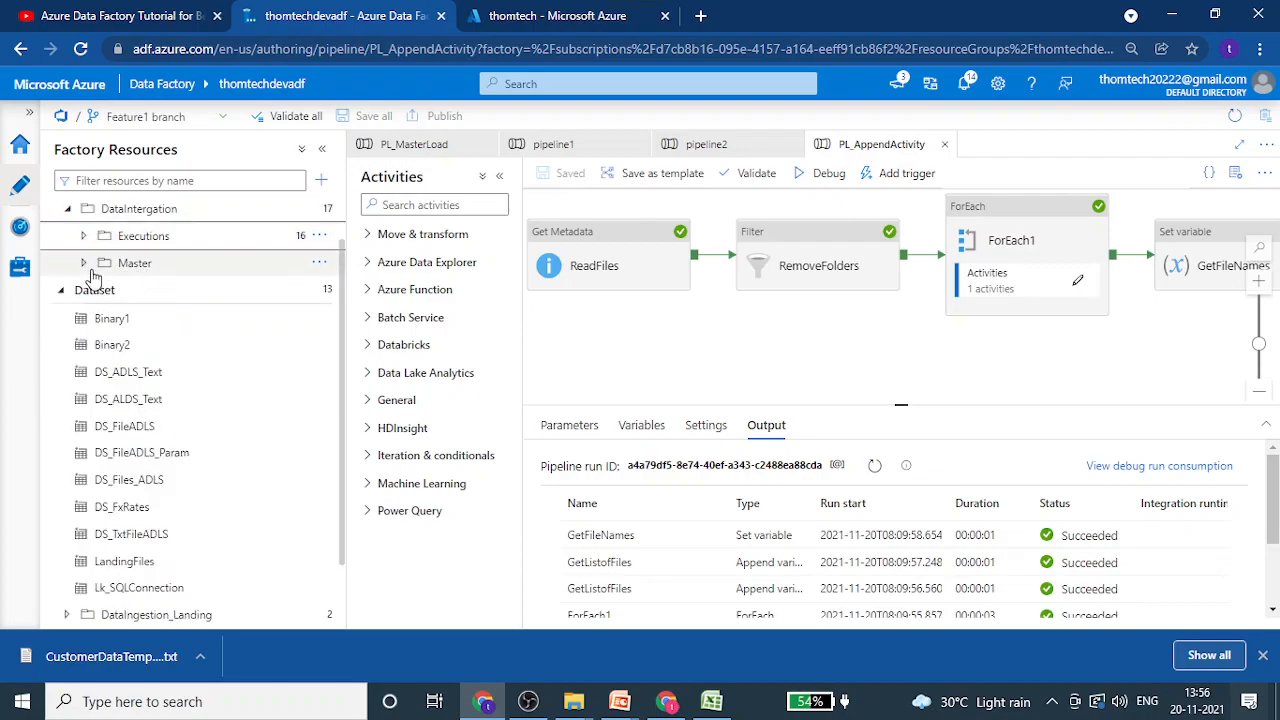
pyautogui.click(84, 263)
pyautogui.click(168, 293)
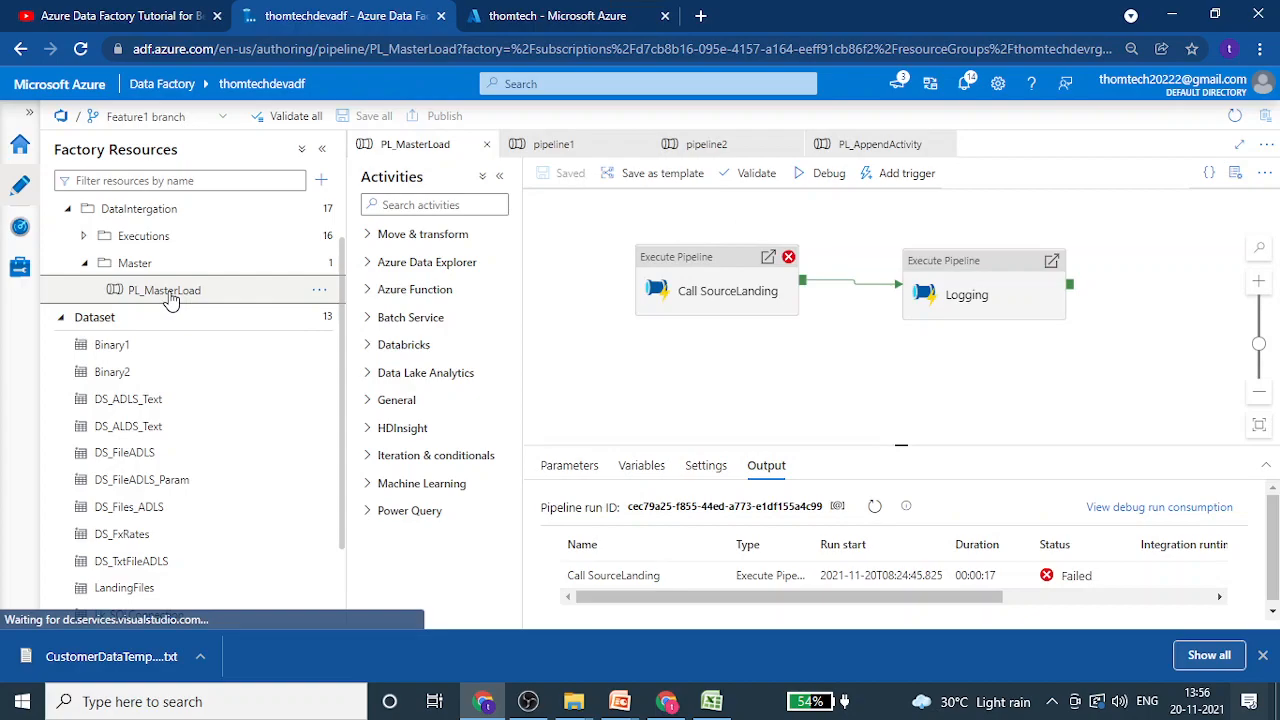
# Check which pipeline the Call SourceLanding activity invokes and read the error details of its failed debug run.
pyautogui.click(737, 302)
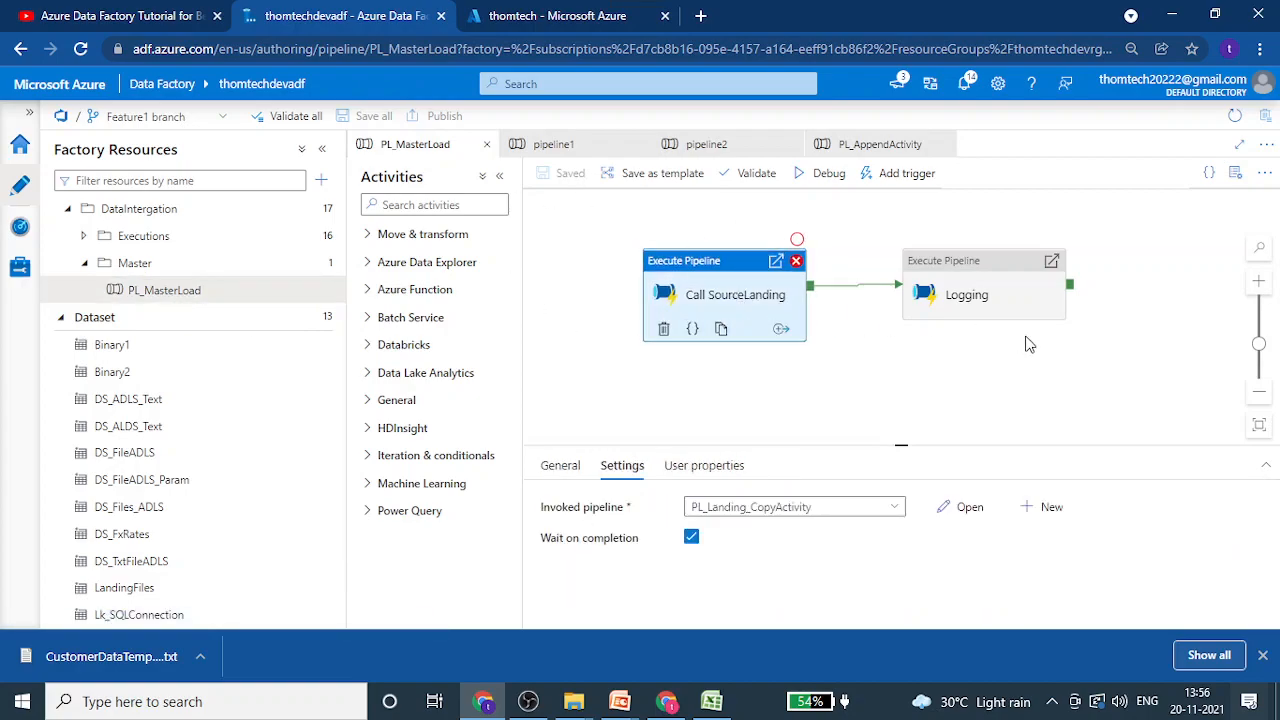
pyautogui.click(997, 349)
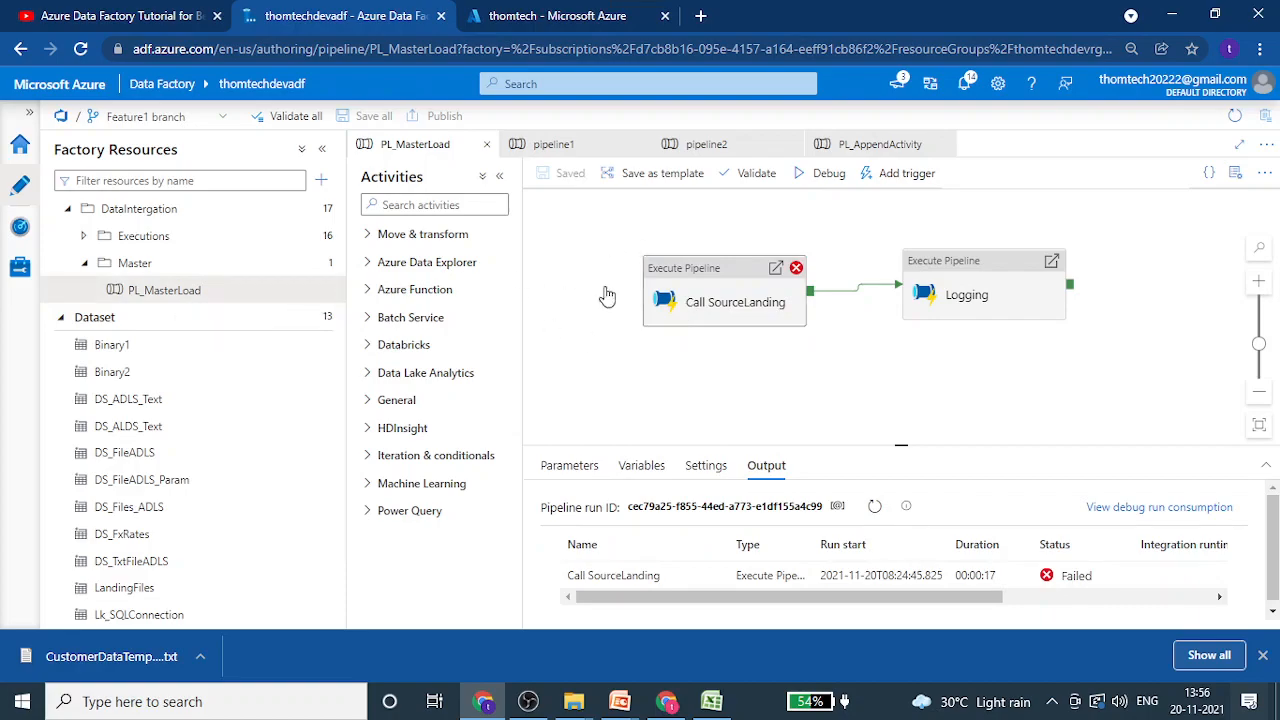
pyautogui.moveTo(721, 362); pyautogui.dragTo(757, 335)
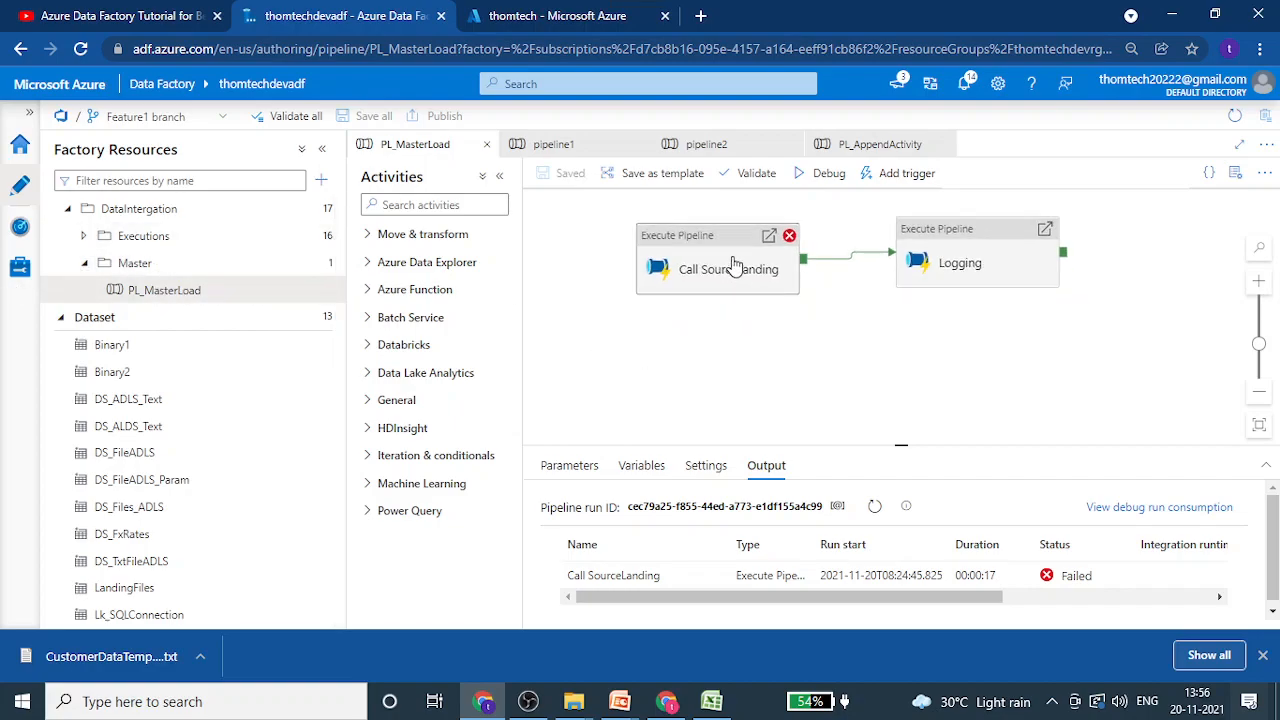
pyautogui.moveTo(917, 391); pyautogui.dragTo(894, 378)
pyautogui.click(712, 577)
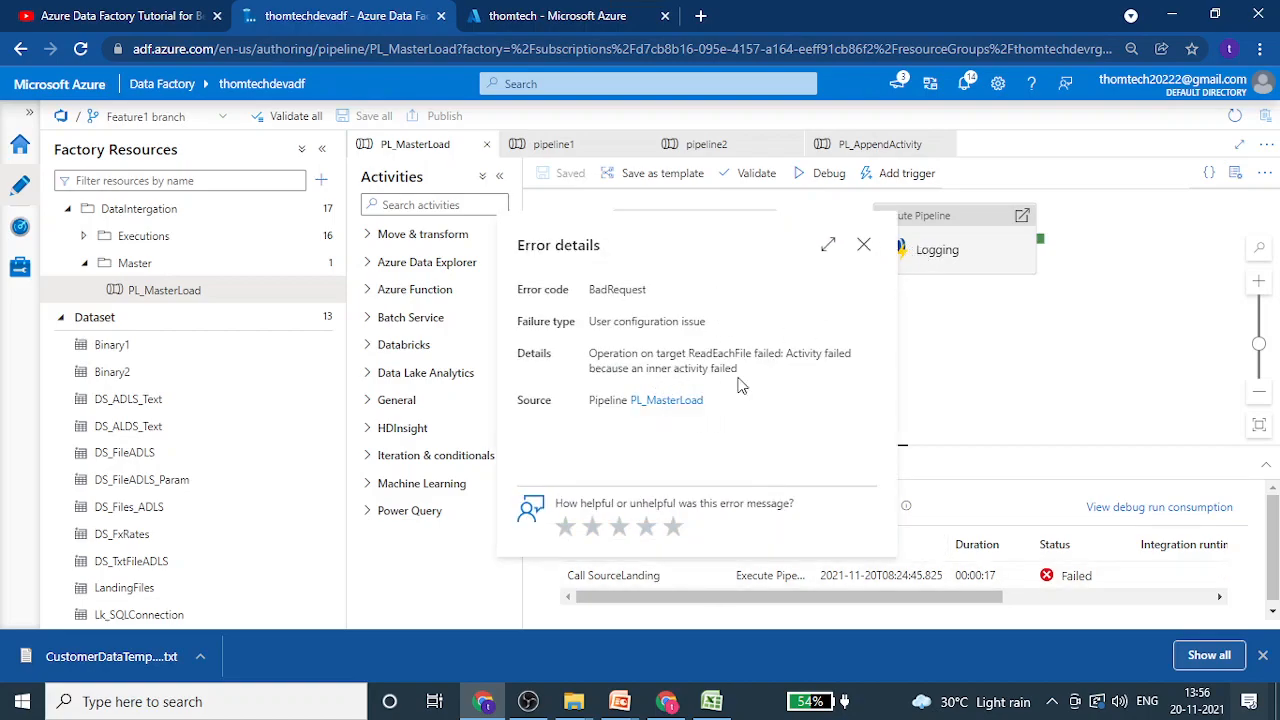
pyautogui.click(864, 245)
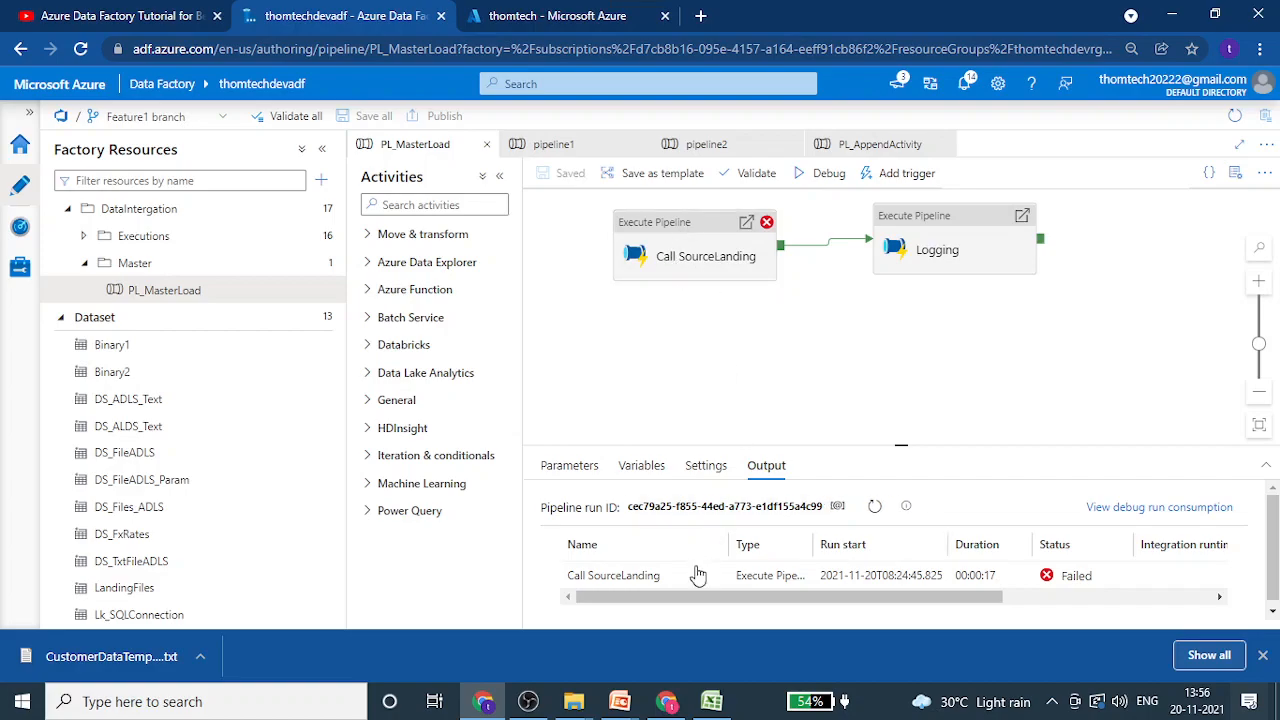
pyautogui.moveTo(706, 586)
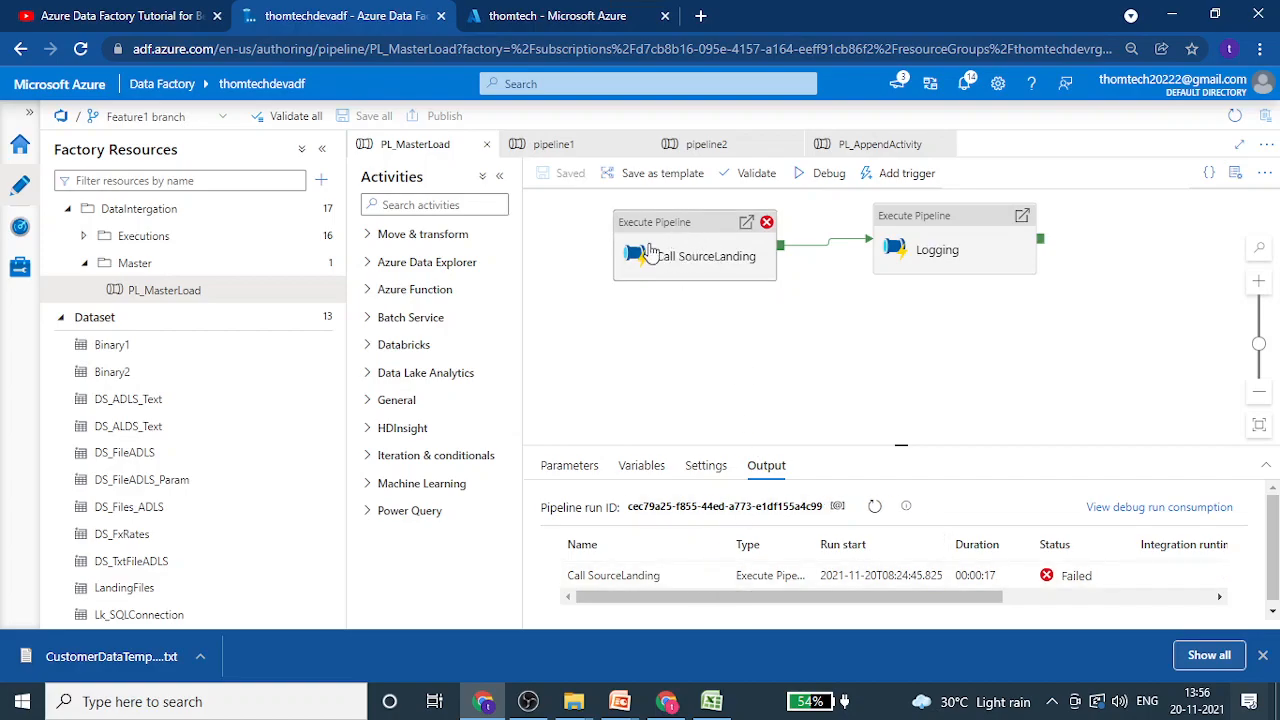
# Examine the error messages of the failed PL_MasterLoad and PL_Landing_CopyActivity runs in the monitoring view's debug pipeline runs.
pyautogui.click(16, 236)
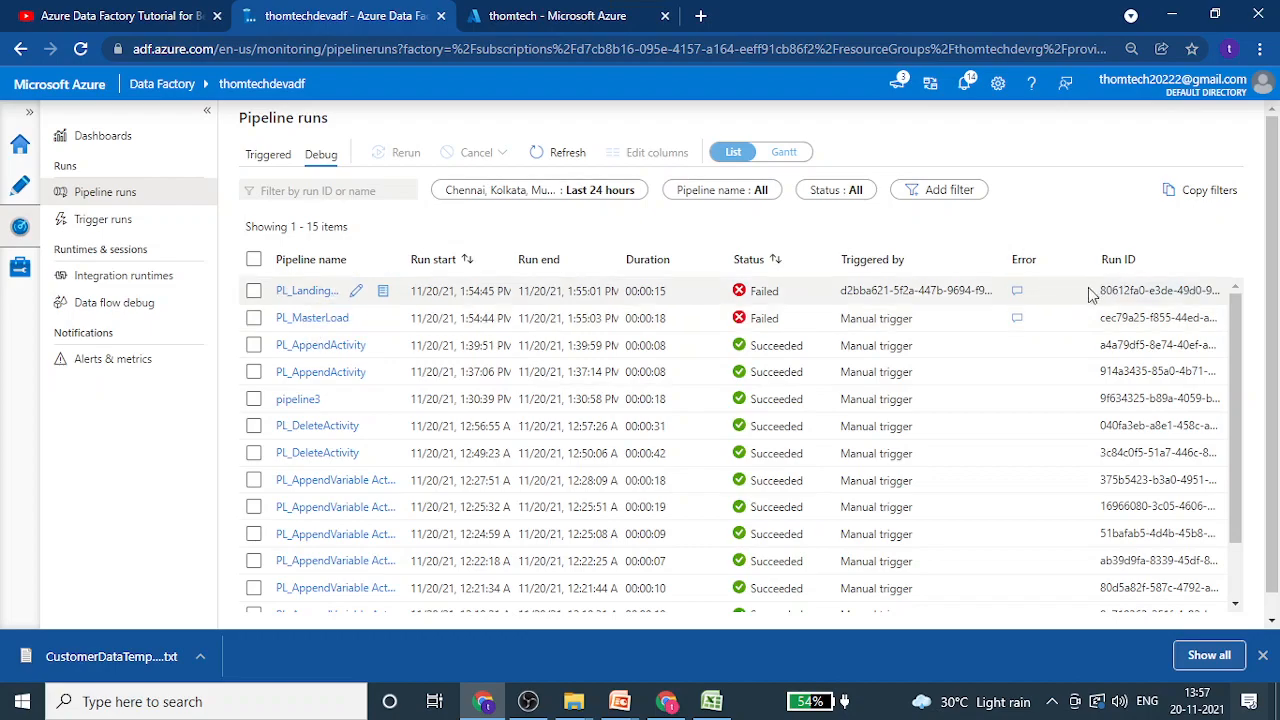
pyautogui.click(1017, 320)
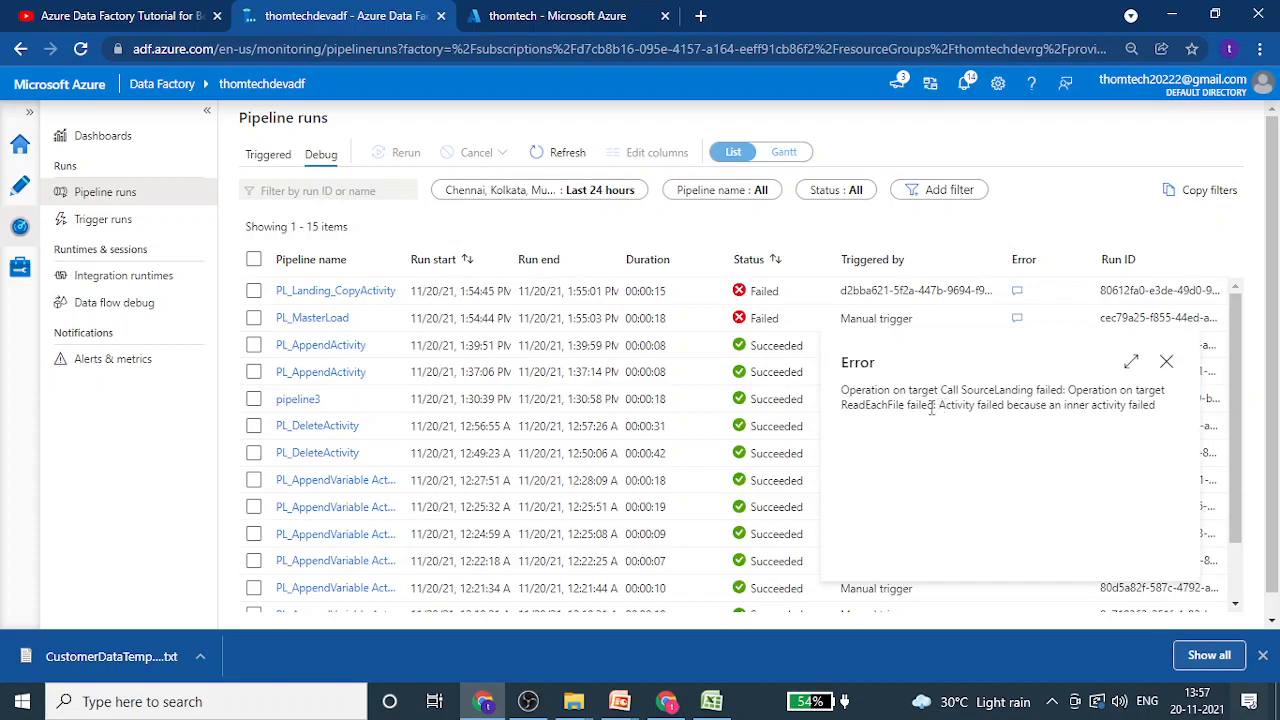
pyautogui.click(1163, 364)
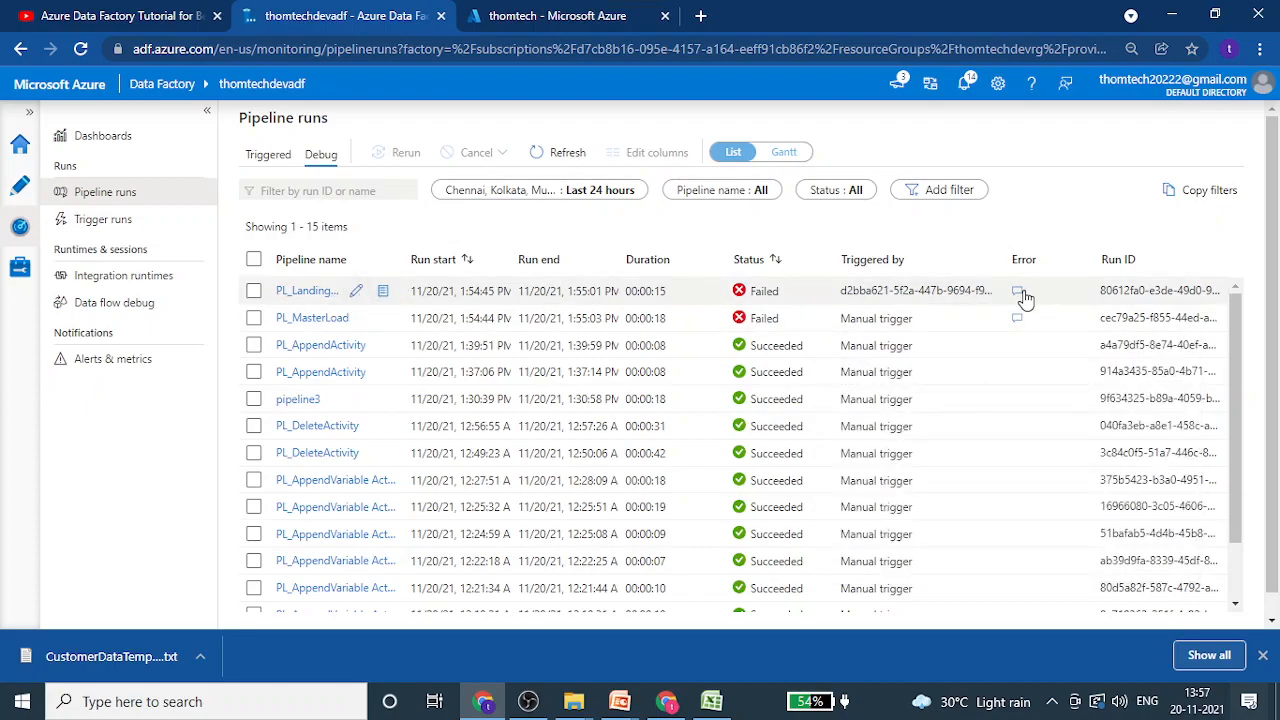
pyautogui.click(1019, 292)
pyautogui.click(1163, 335)
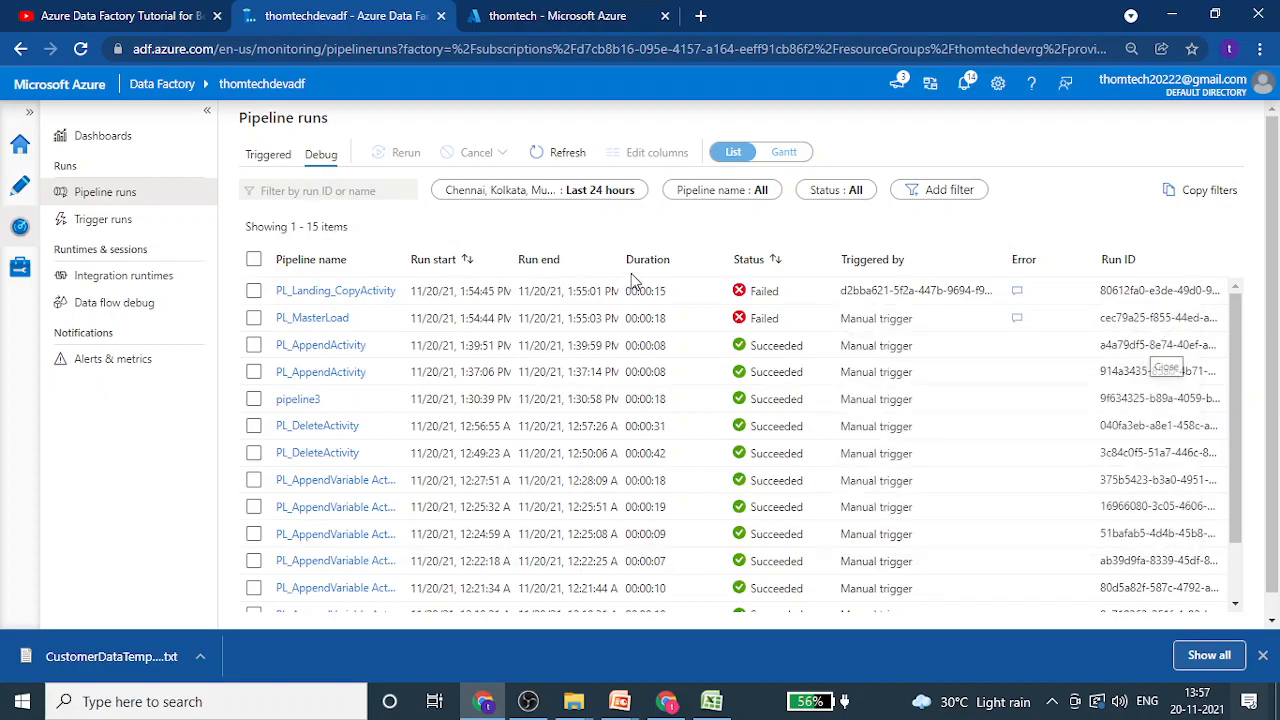
# Inspect the activity runs of the failed PL_Landing_CopyActivity run and read the full error details of its failed Copy data activity.
pyautogui.click(325, 292)
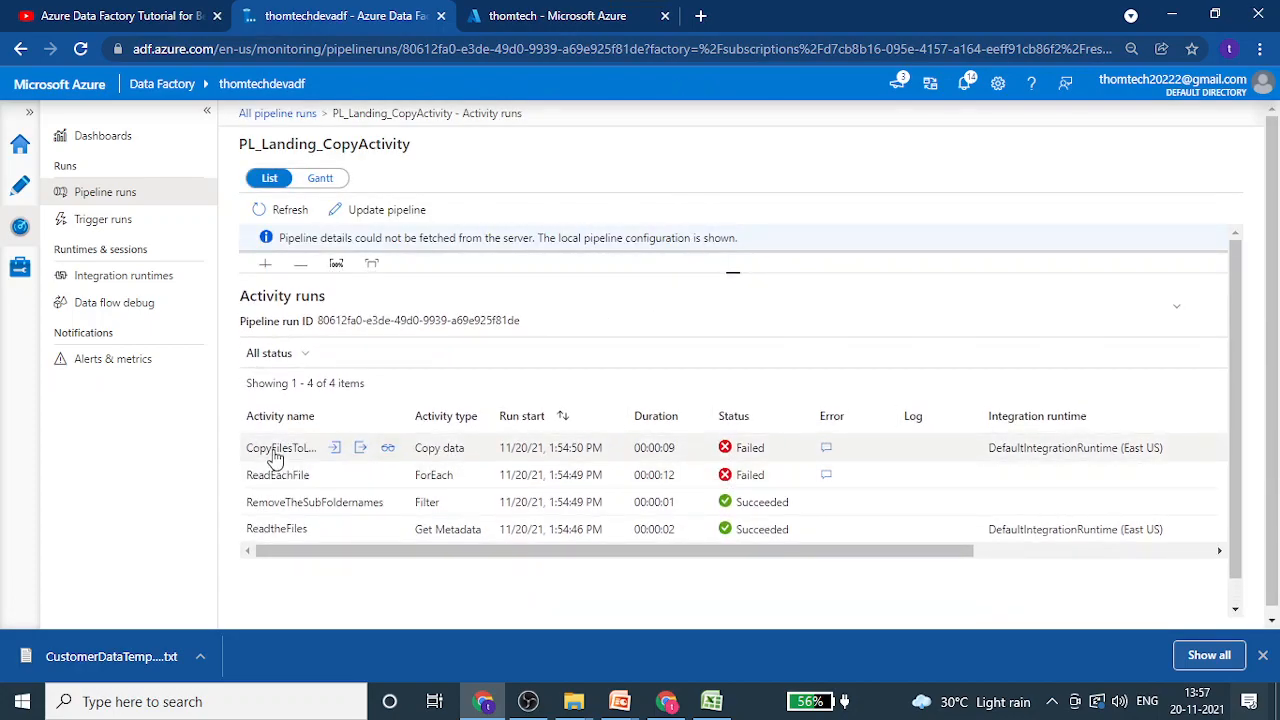
pyautogui.click(827, 449)
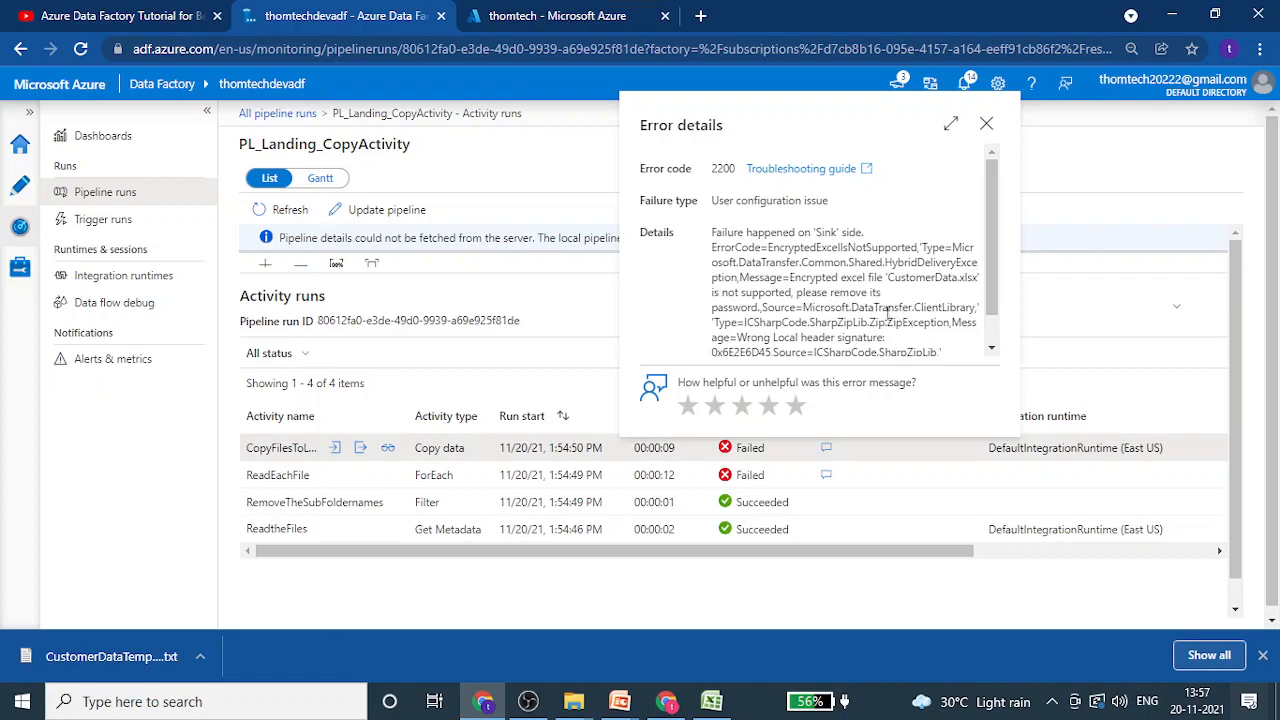
pyautogui.moveTo(988, 276); pyautogui.dragTo(986, 301)
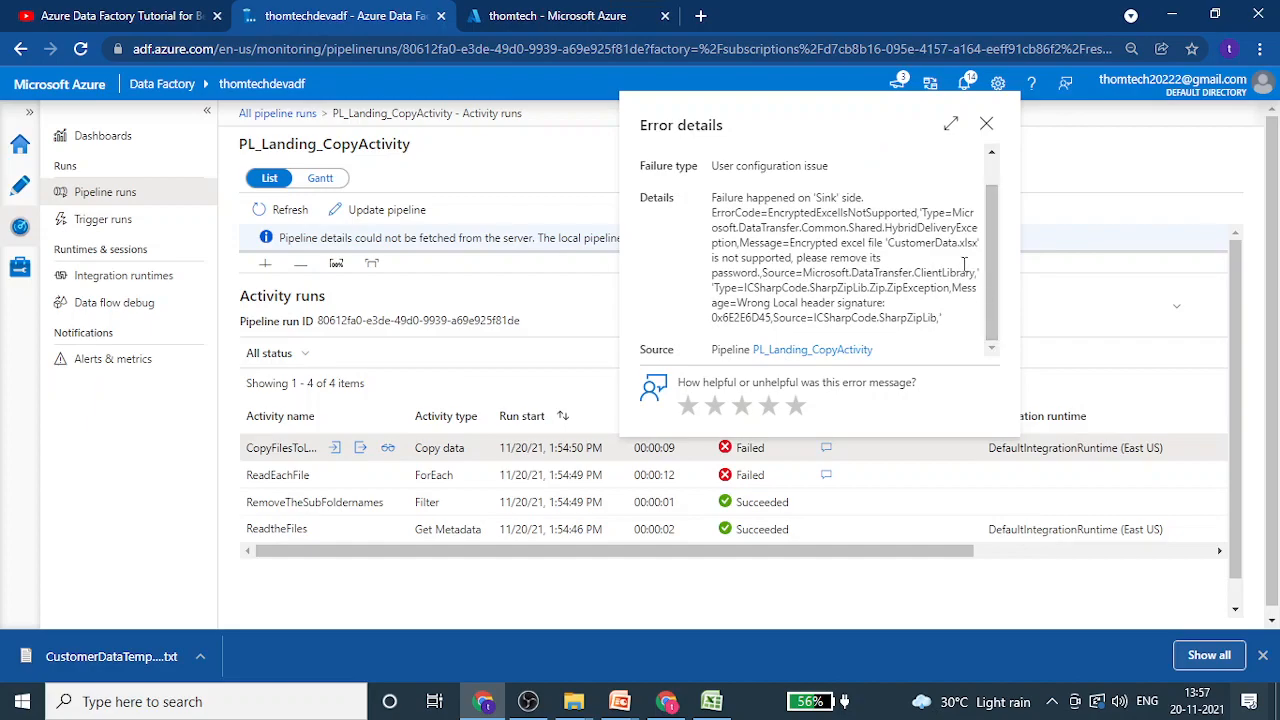
pyautogui.click(949, 124)
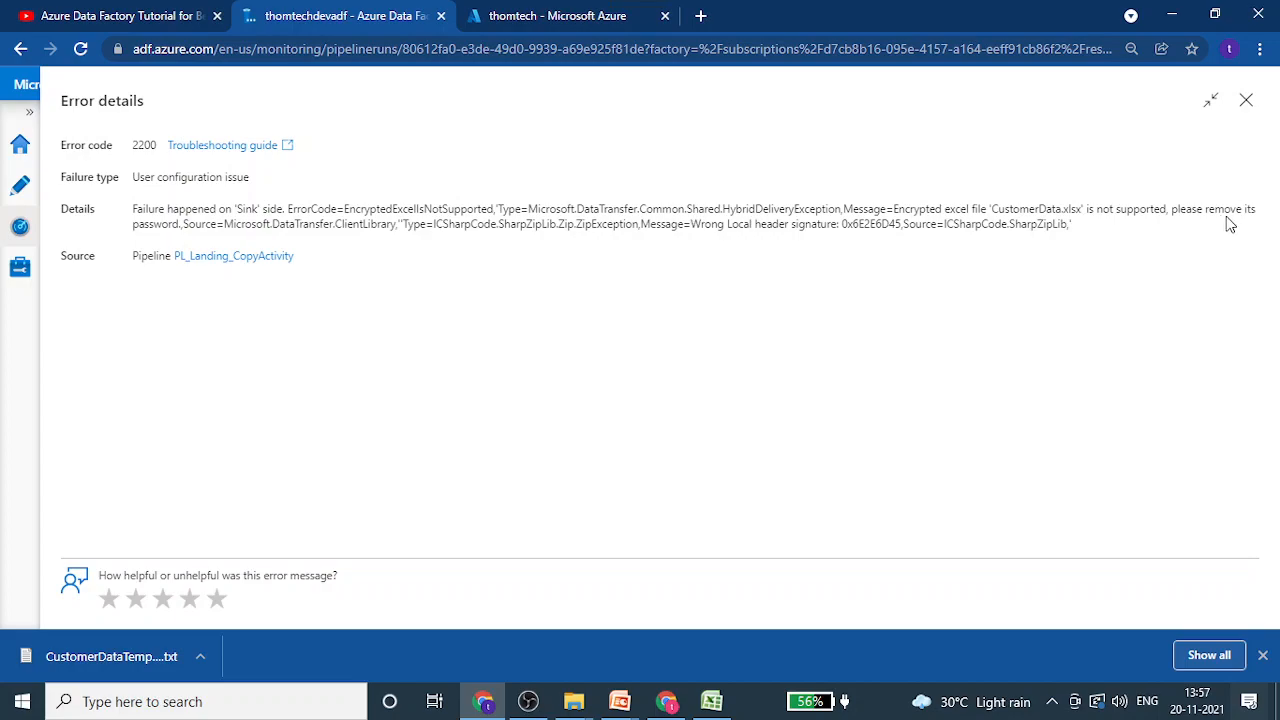
pyautogui.click(712, 703)
pyautogui.click(718, 708)
pyautogui.click(1247, 103)
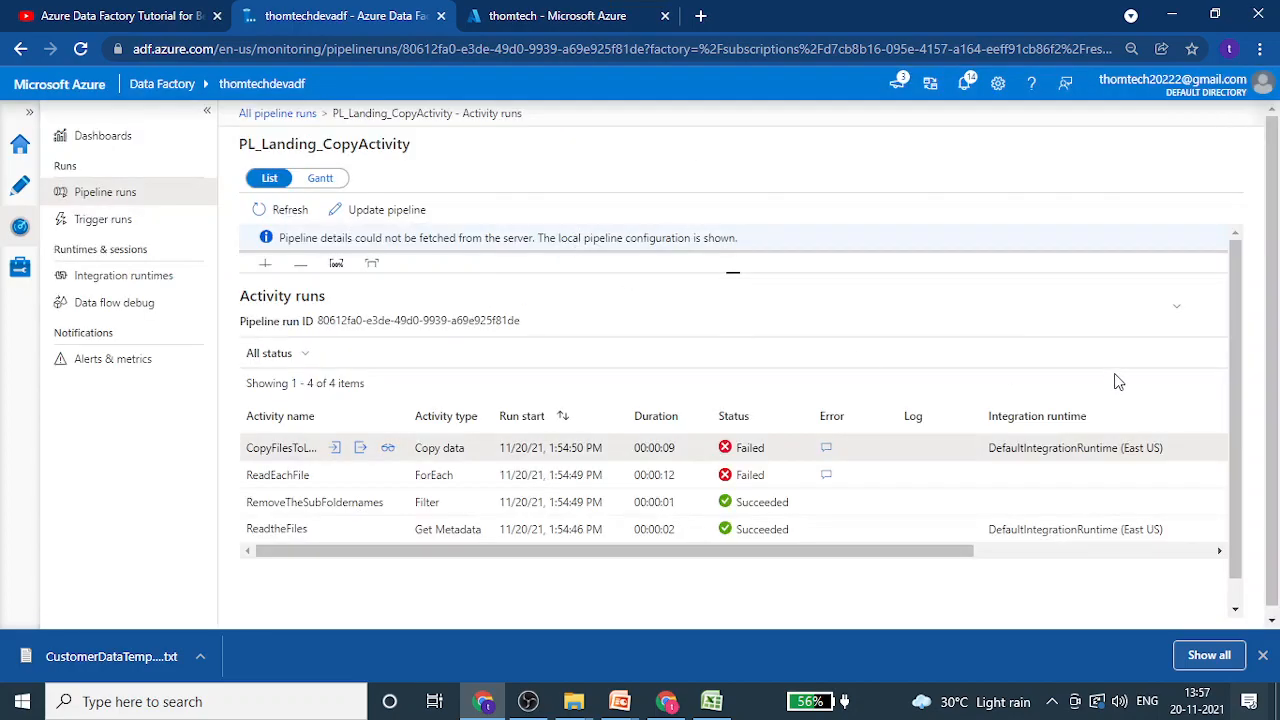
# Return to the authoring view and open the PL_Landing_CopyActivity pipeline from the Call SourceLanding activity in PL_MasterLoad.
pyautogui.click(22, 190)
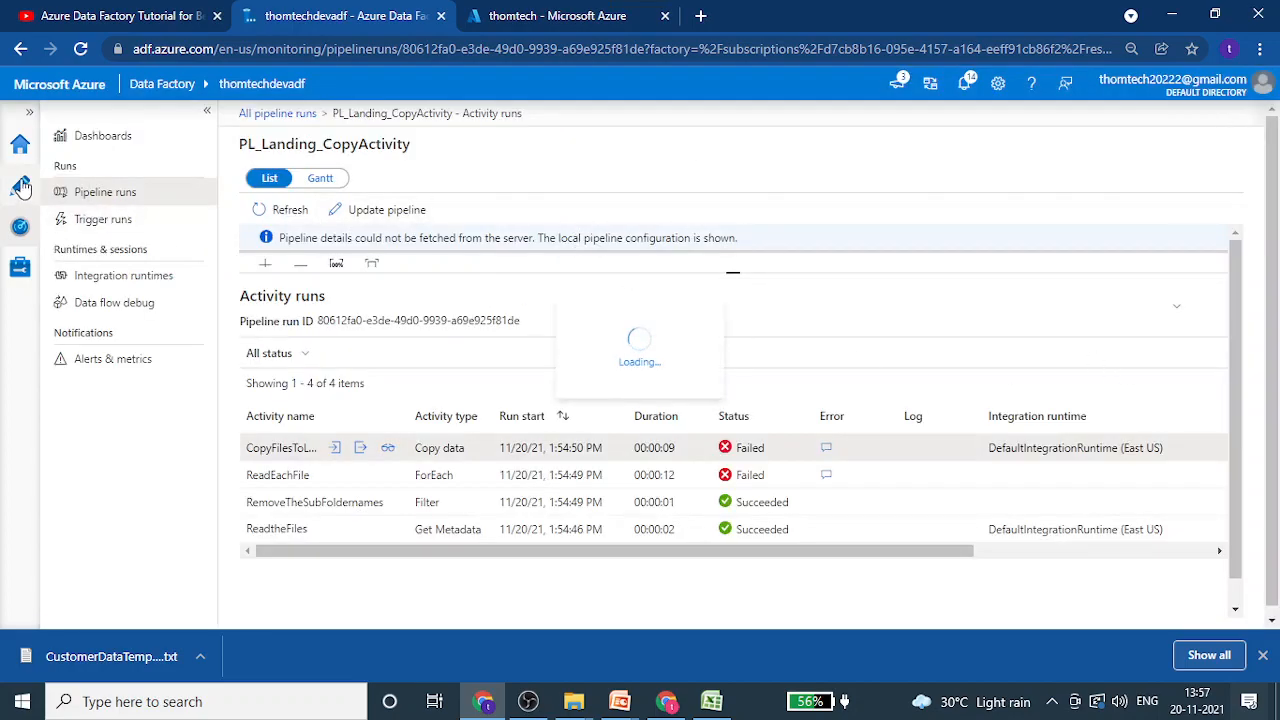
pyautogui.click(730, 262)
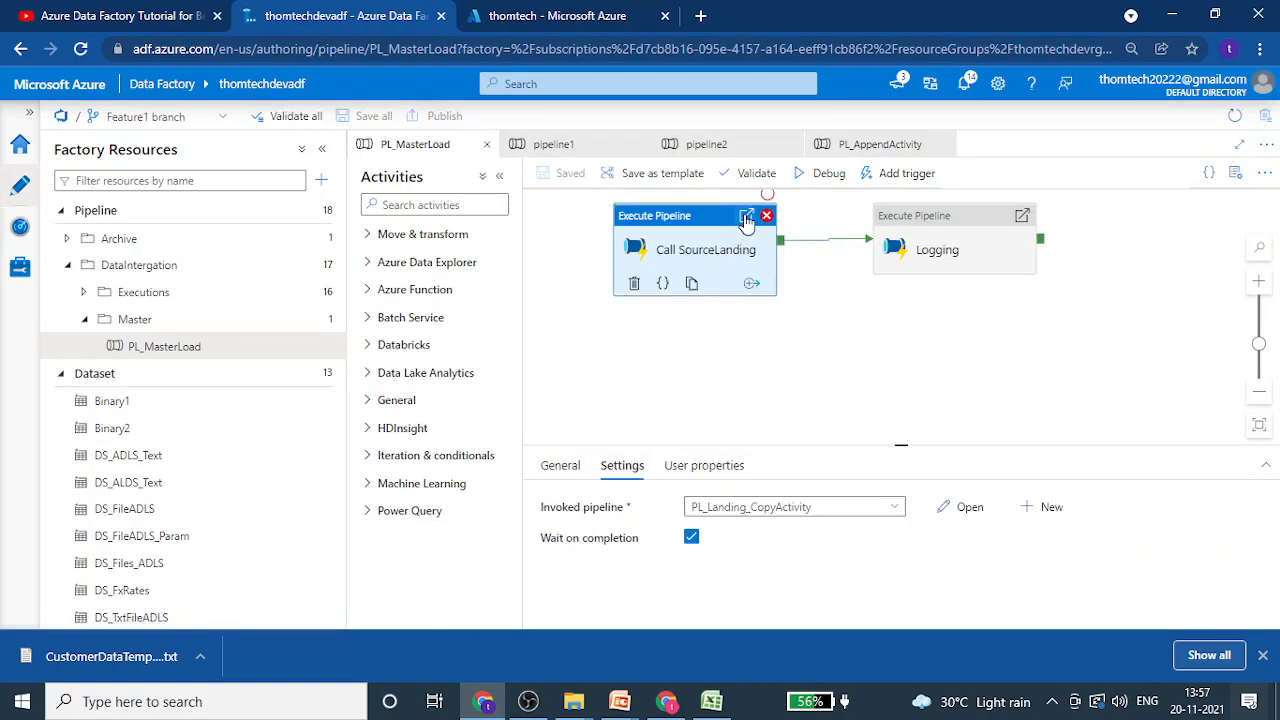
pyautogui.click(746, 222)
pyautogui.click(1099, 144)
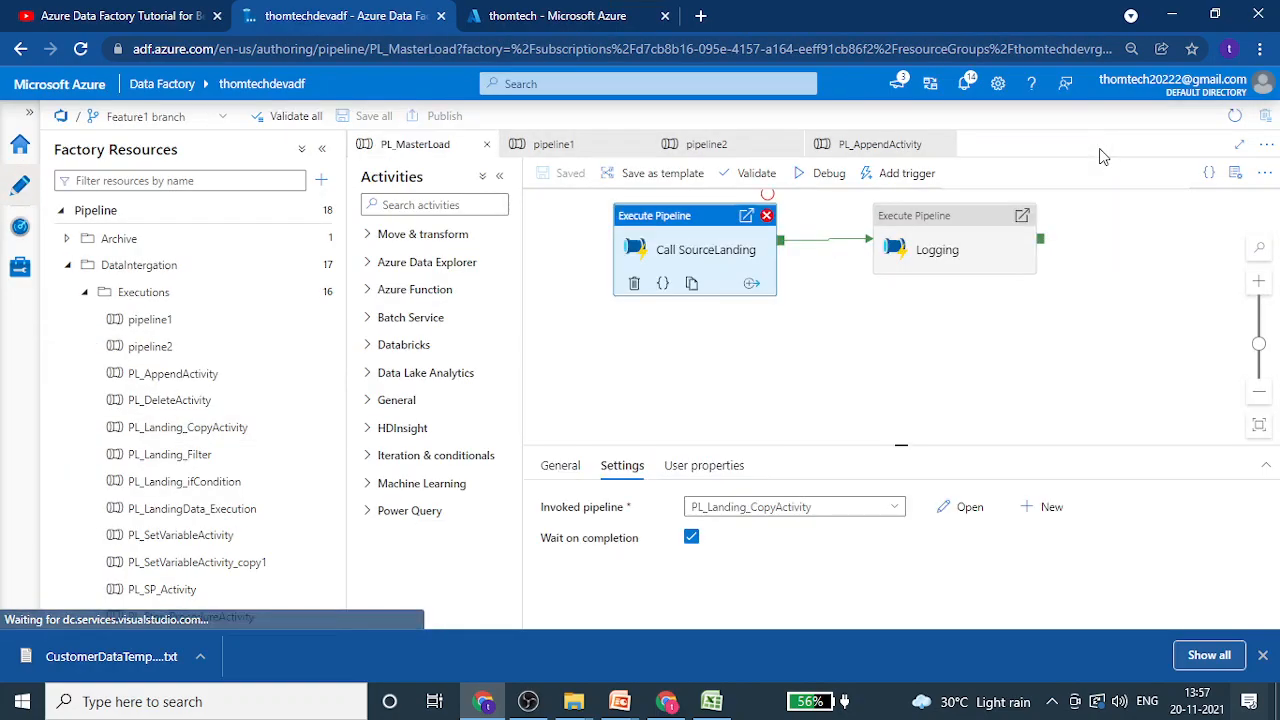
pyautogui.click(907, 372)
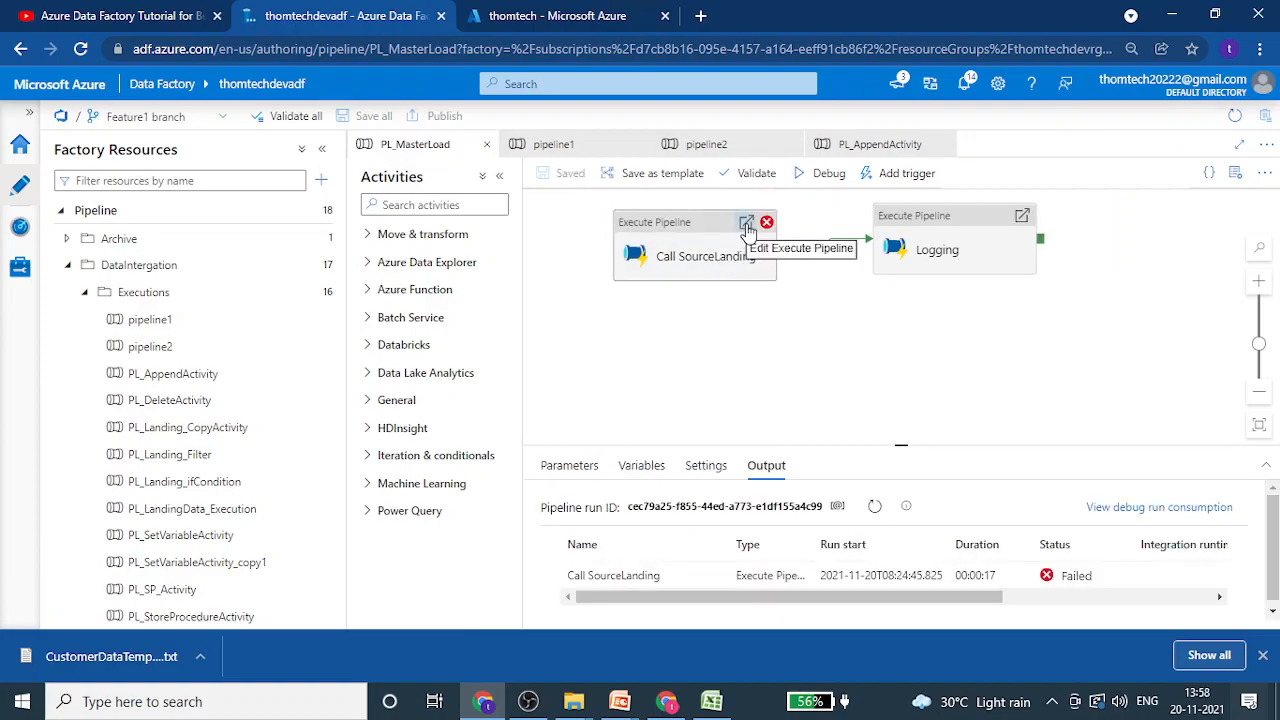
pyautogui.click(746, 224)
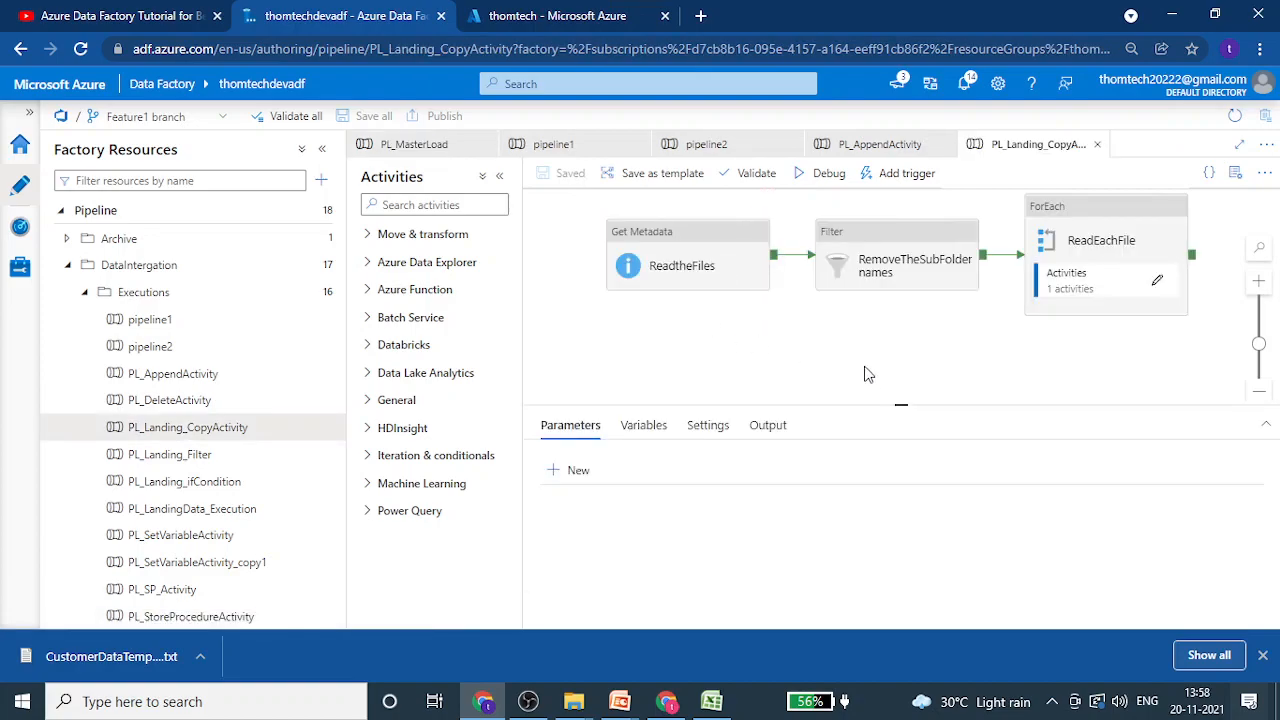
pyautogui.moveTo(900, 407); pyautogui.dragTo(900, 390)
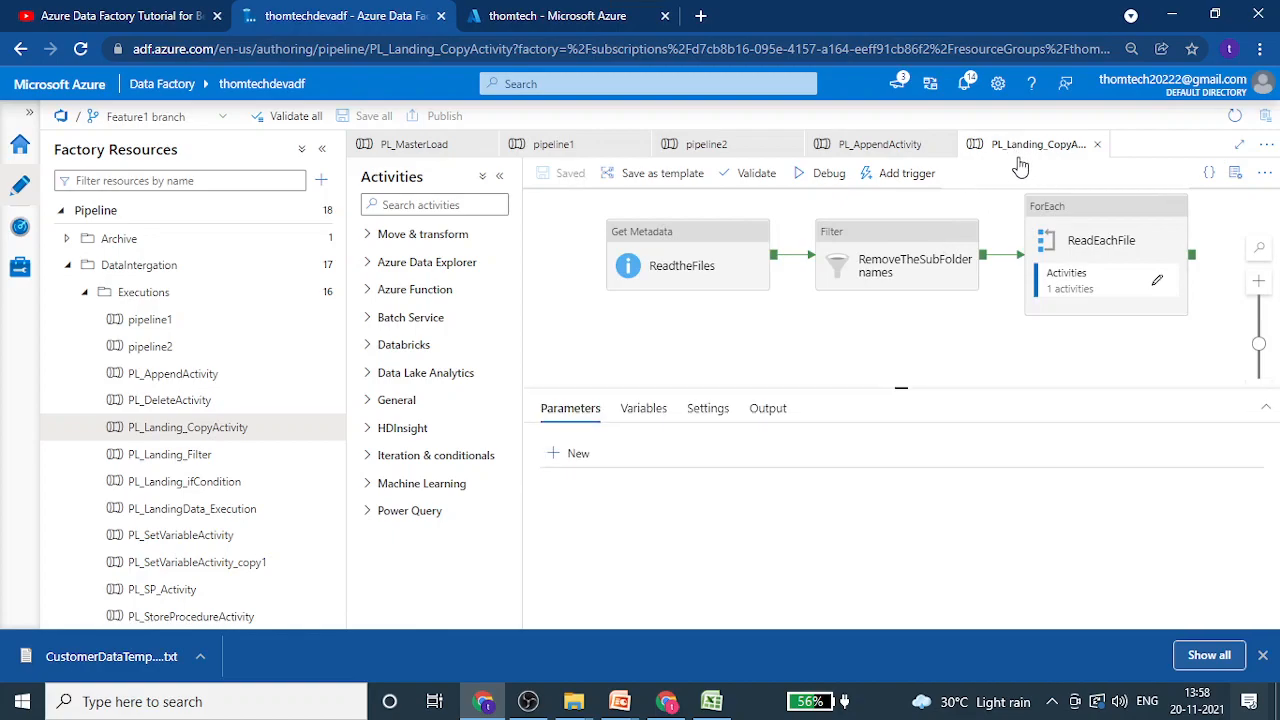
# Close pipeline1, pipeline2 and PL_AppendActivity, keeping PL_MasterLoad open and PL_Landing_CopyActivity in view.
pyautogui.click(641, 146)
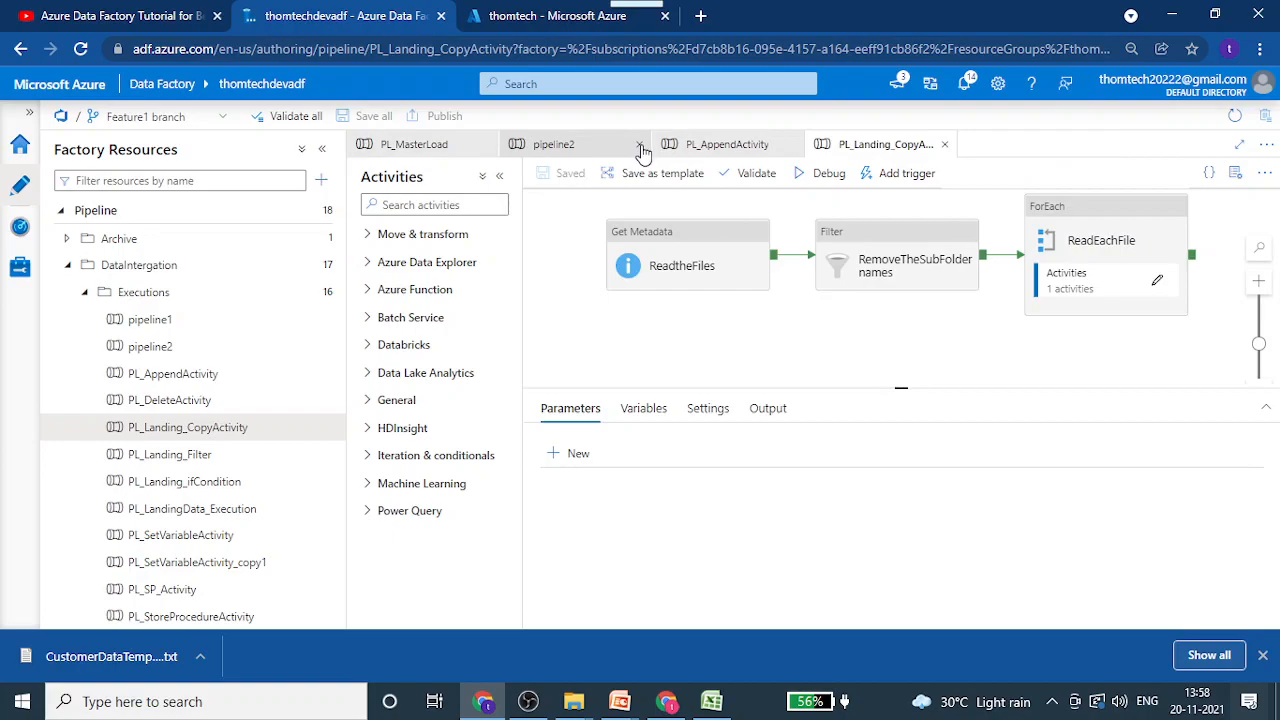
pyautogui.click(641, 146)
pyautogui.click(641, 146)
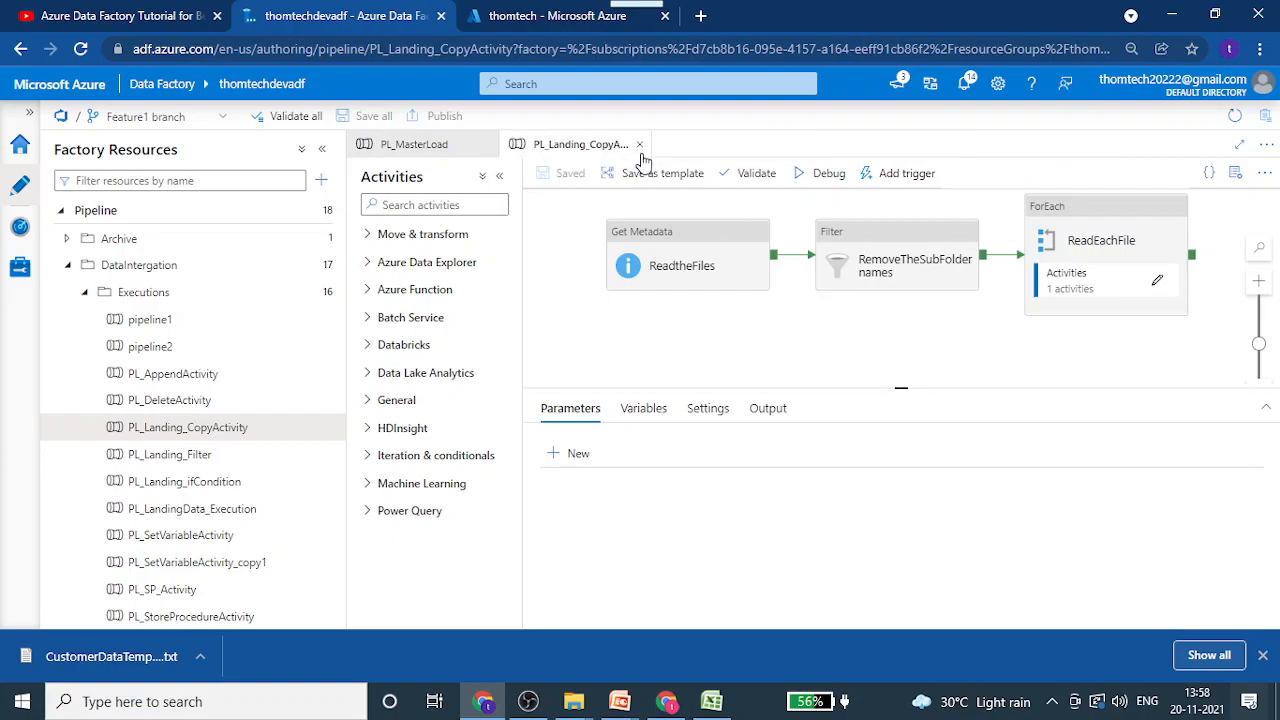
pyautogui.click(434, 147)
pyautogui.click(567, 148)
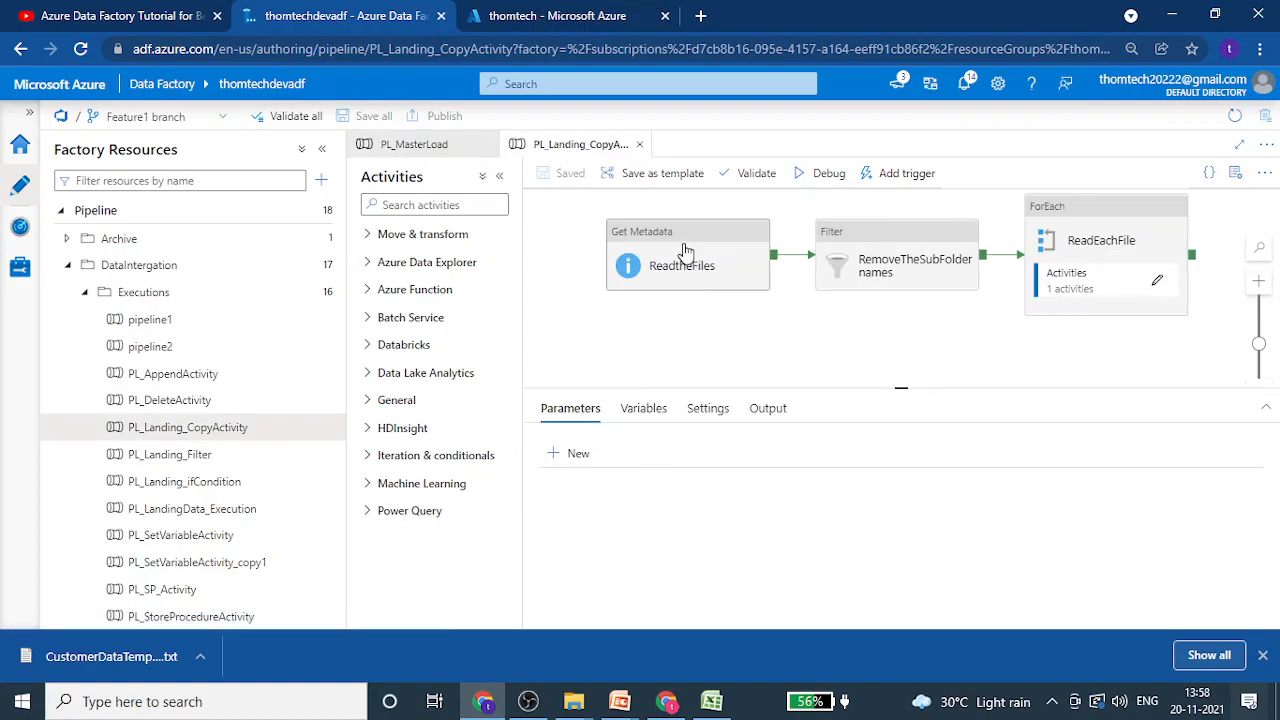
# Open the activities inside the ReadEachFile loop and review the source settings of CopyFilesToLanding.
pyautogui.click(1157, 285)
pyautogui.click(843, 240)
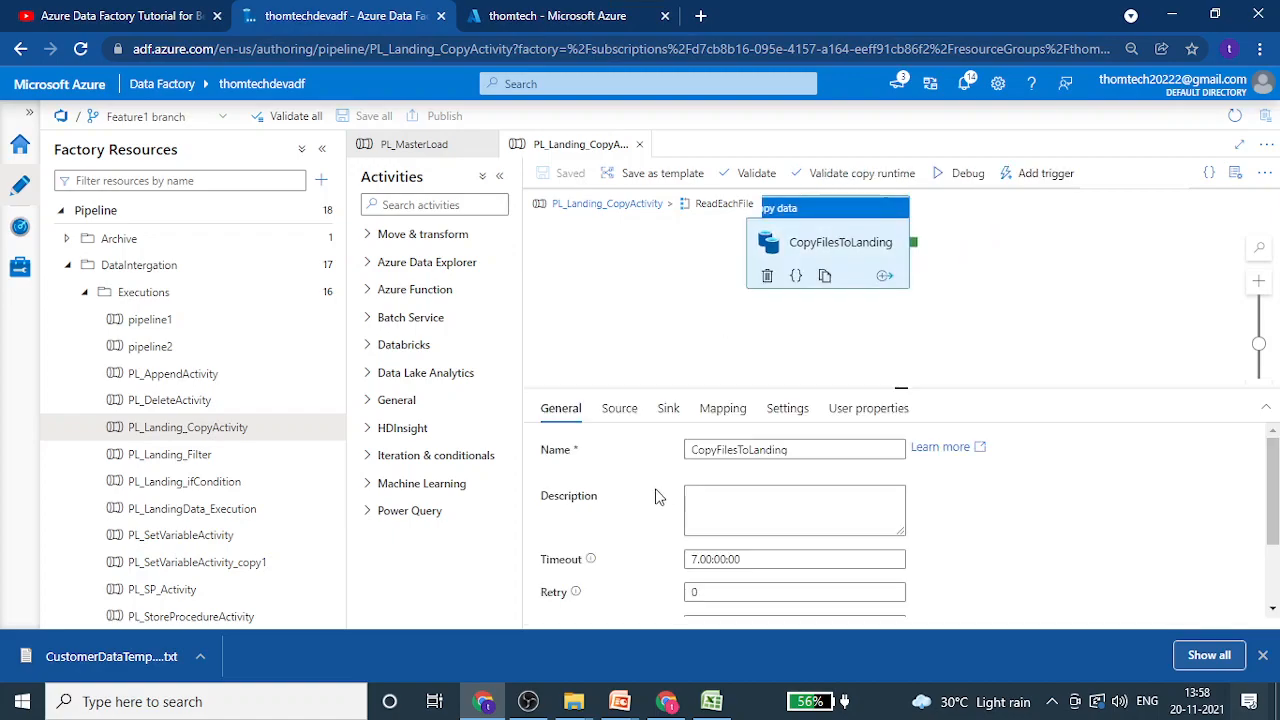
pyautogui.click(614, 410)
pyautogui.moveTo(901, 388); pyautogui.dragTo(901, 296)
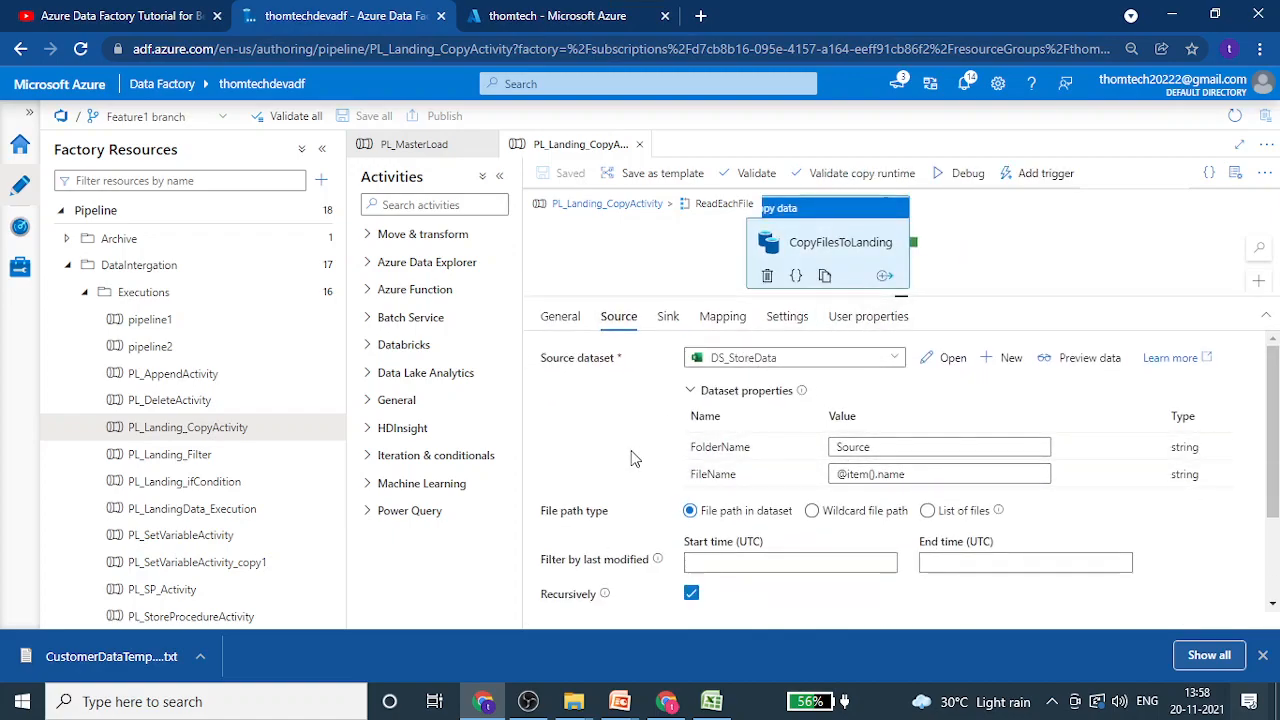
pyautogui.scroll(-2, 634, 460)
pyautogui.scroll(2, 632, 484)
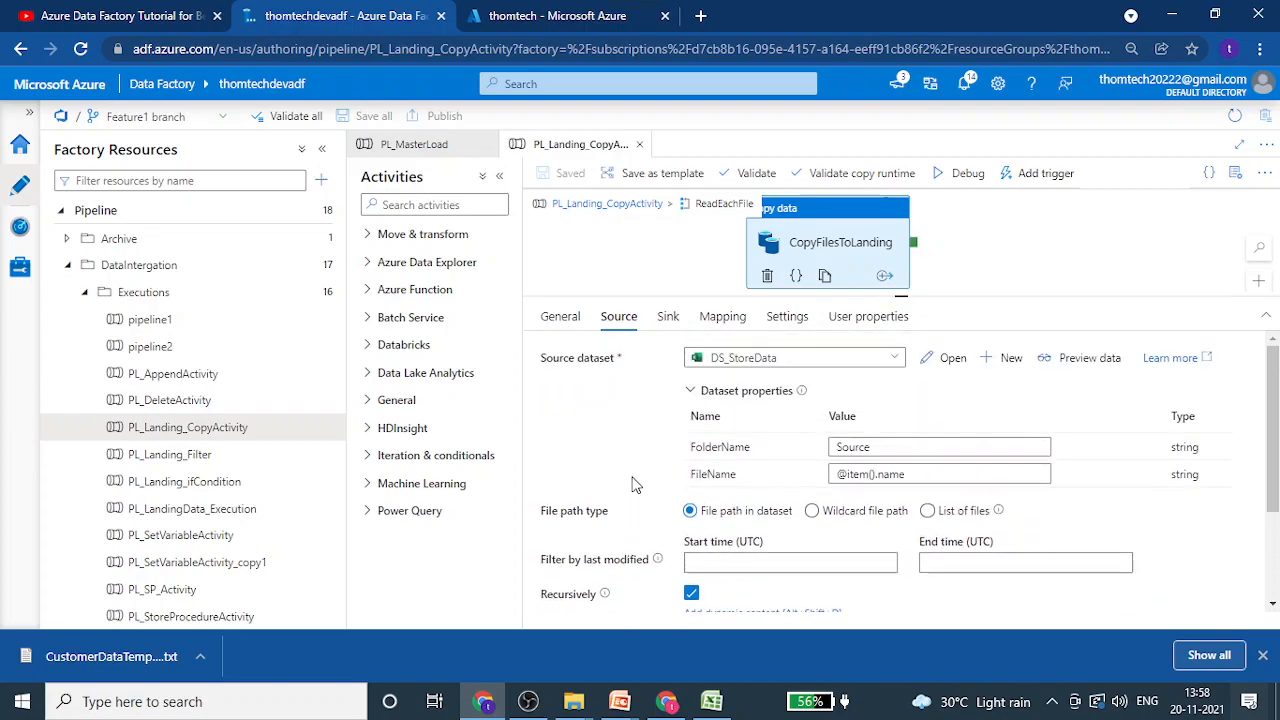
# Review the sink settings of CopyFilesToLanding and dismiss the Citrix Workspace update prompt.
pyautogui.click(667, 316)
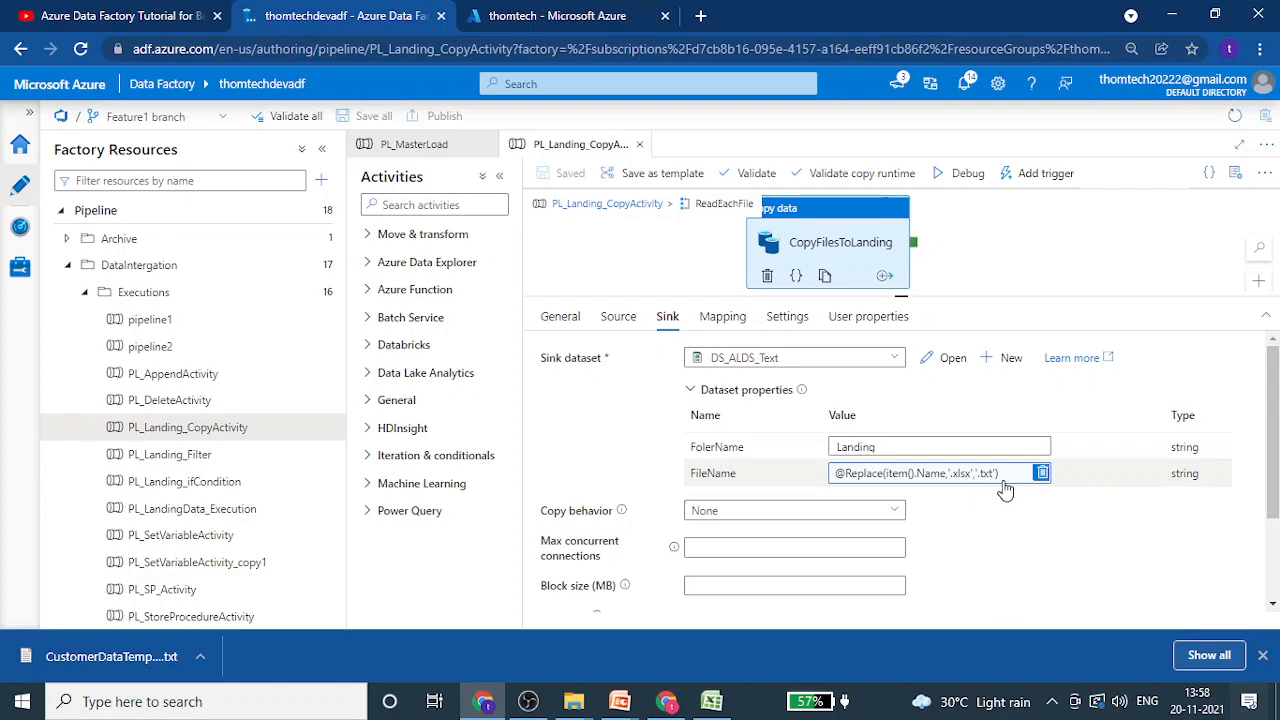
pyautogui.scroll(-1, 1017, 522)
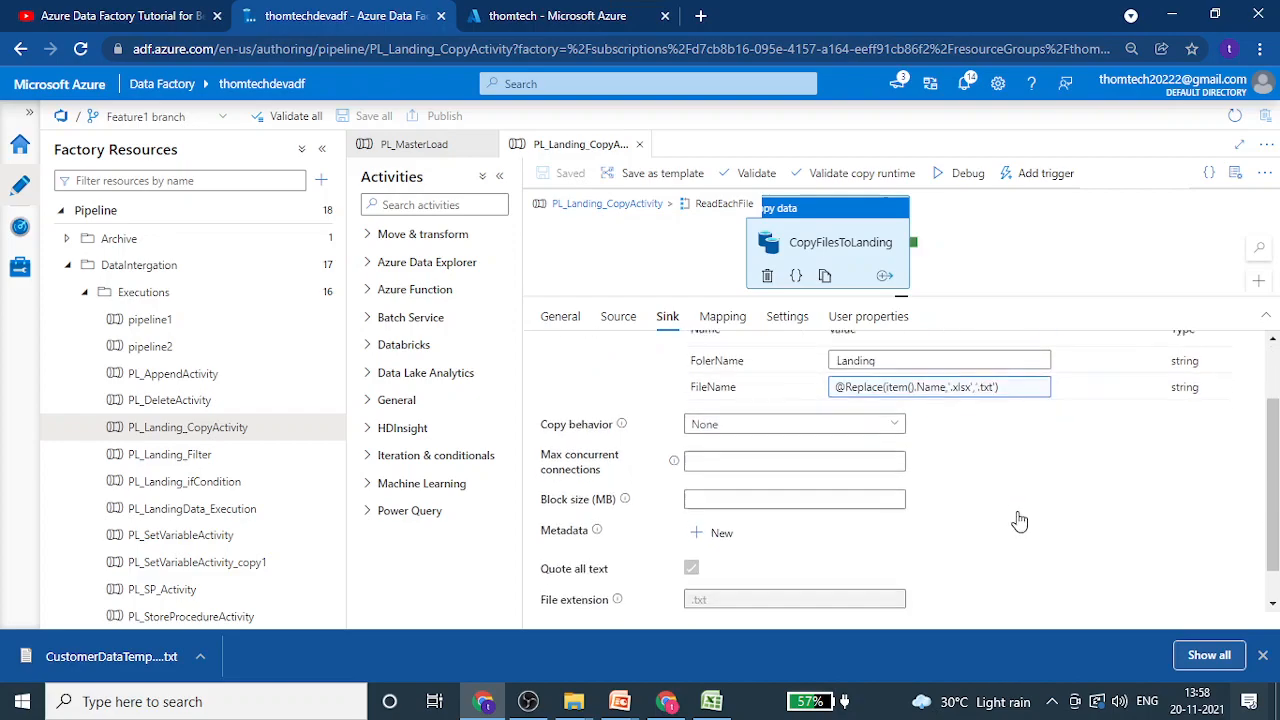
pyautogui.scroll(1, 1017, 522)
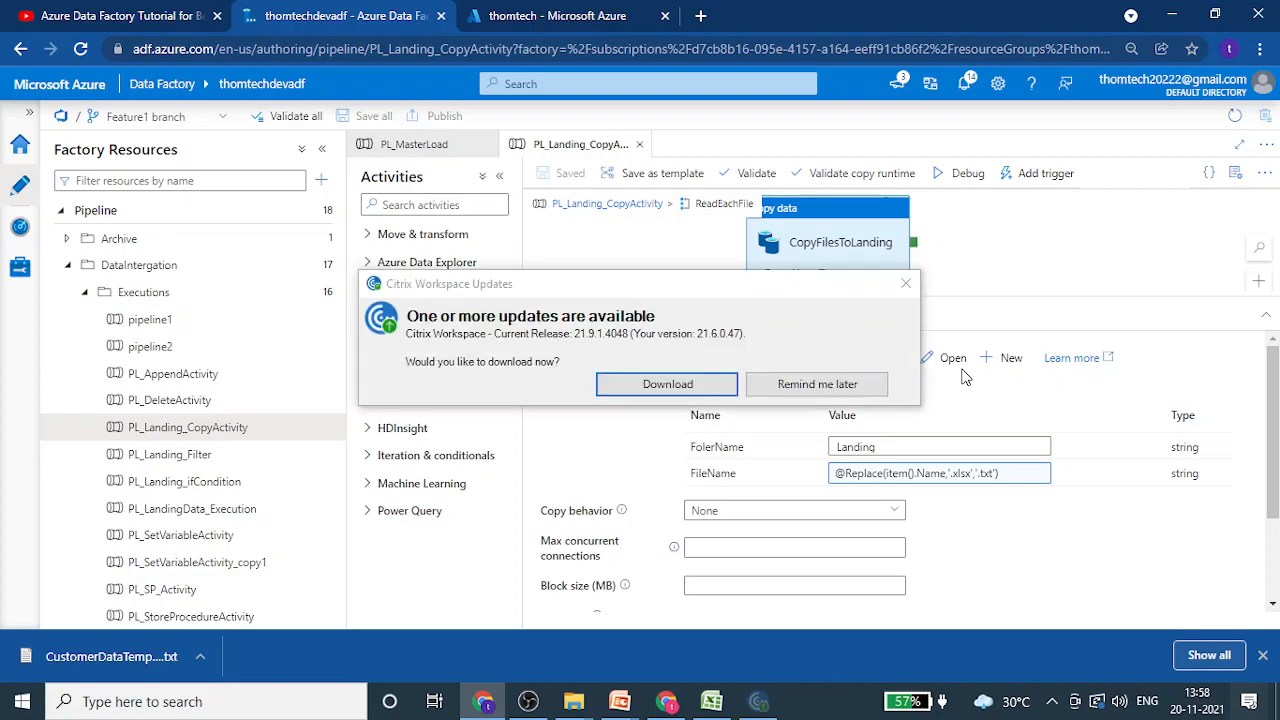
pyautogui.click(906, 284)
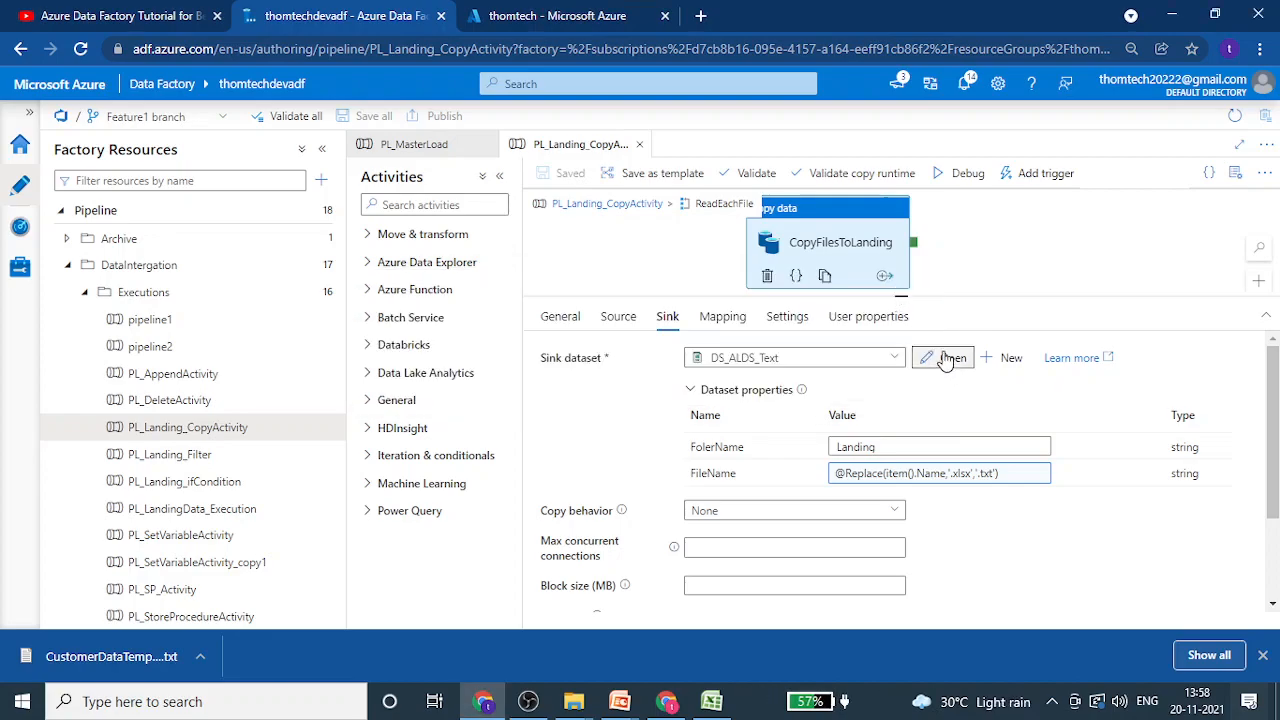
# Inspect the connection, schema and parameters of the DS_ALDS_Text sink dataset, close it and recheck the sink's folder and file name values.
pyautogui.click(943, 357)
pyautogui.moveTo(817, 335); pyautogui.dragTo(800, 258)
pyautogui.scroll(-2, 688, 498)
pyautogui.scroll(3, 689, 506)
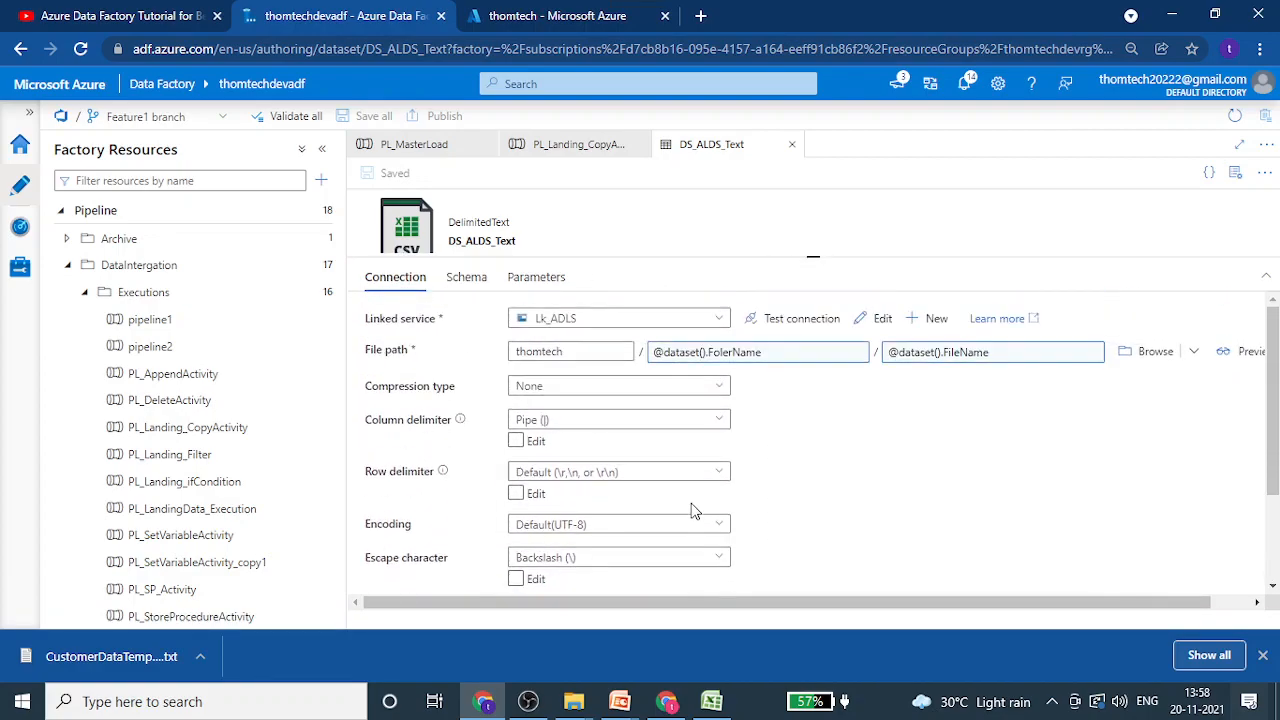
pyautogui.click(497, 284)
pyautogui.click(537, 285)
pyautogui.click(397, 285)
pyautogui.click(792, 145)
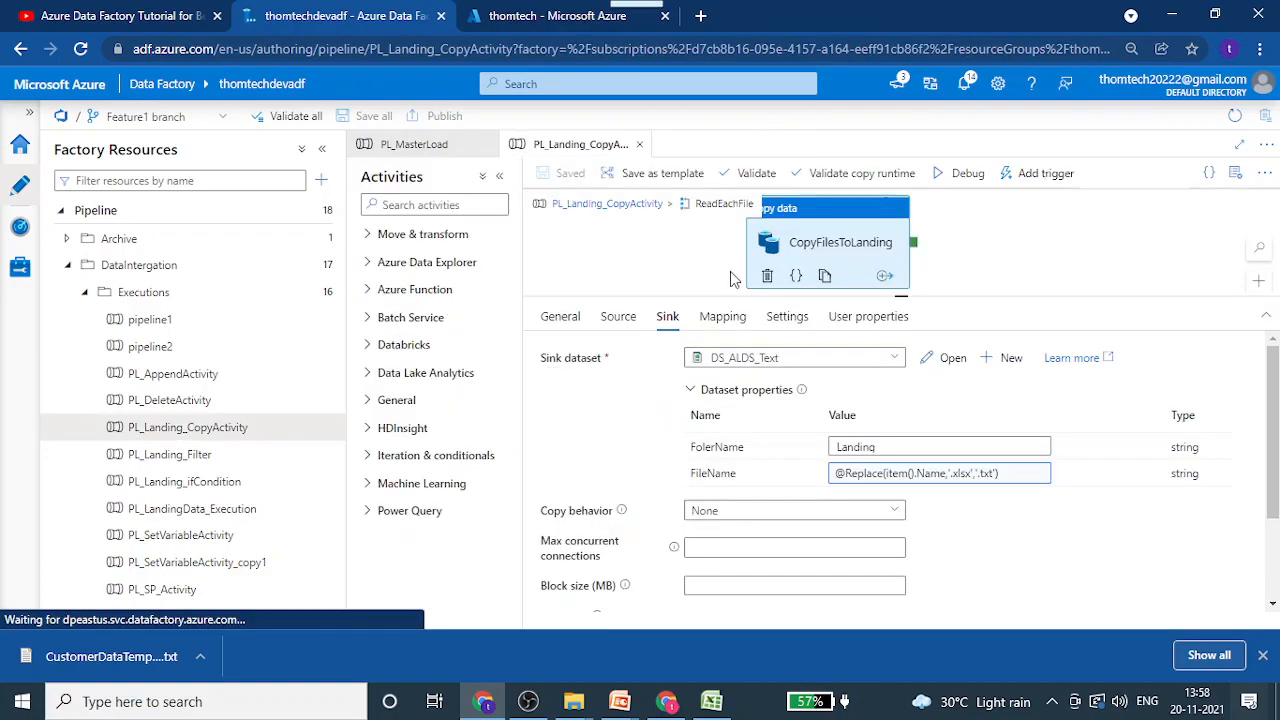
pyautogui.moveTo(902, 297); pyautogui.dragTo(901, 340)
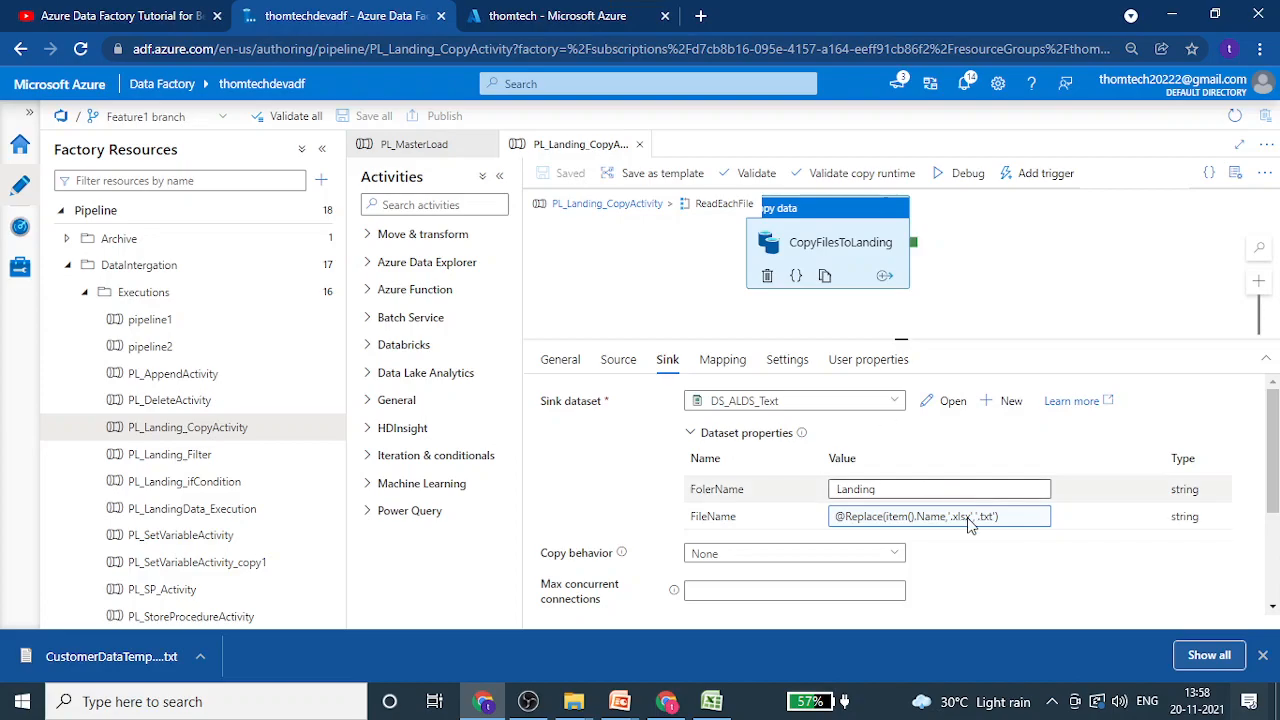
pyautogui.click(893, 489)
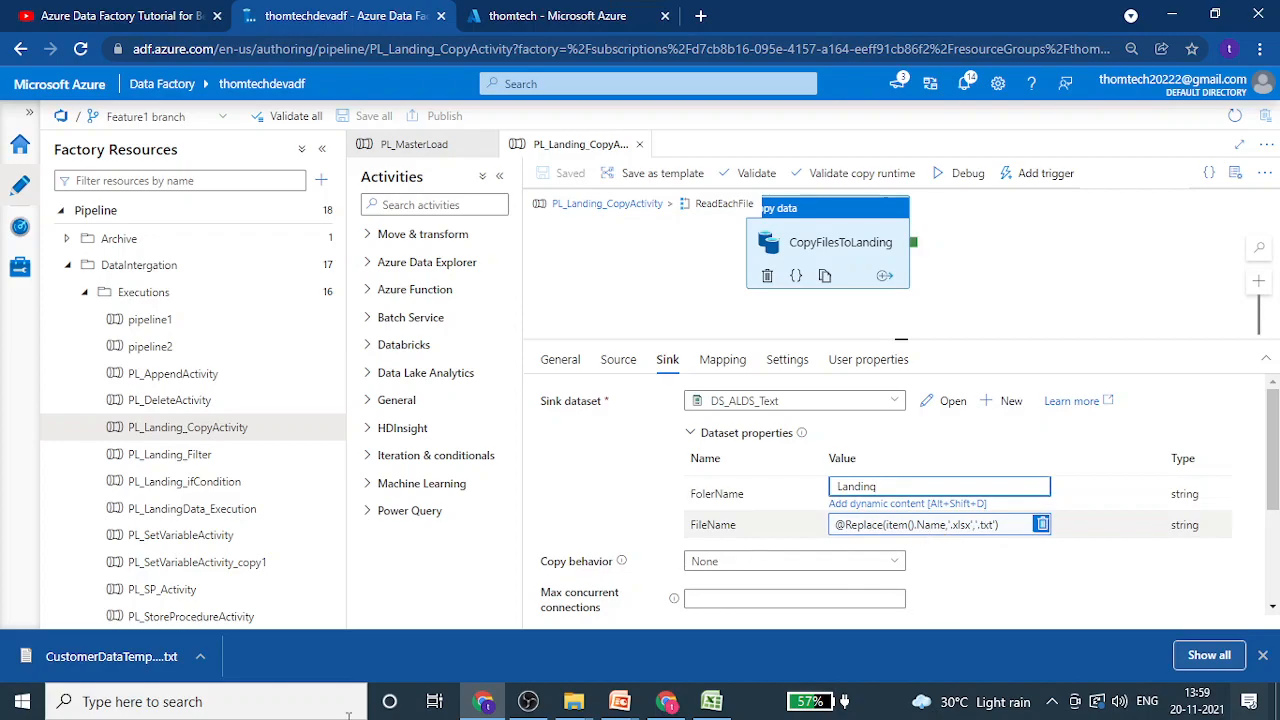
# Switch to the thomtech storage container, download CustomerData.xlsx from the Source folder and try to open it in Excel.
pyautogui.click(532, 24)
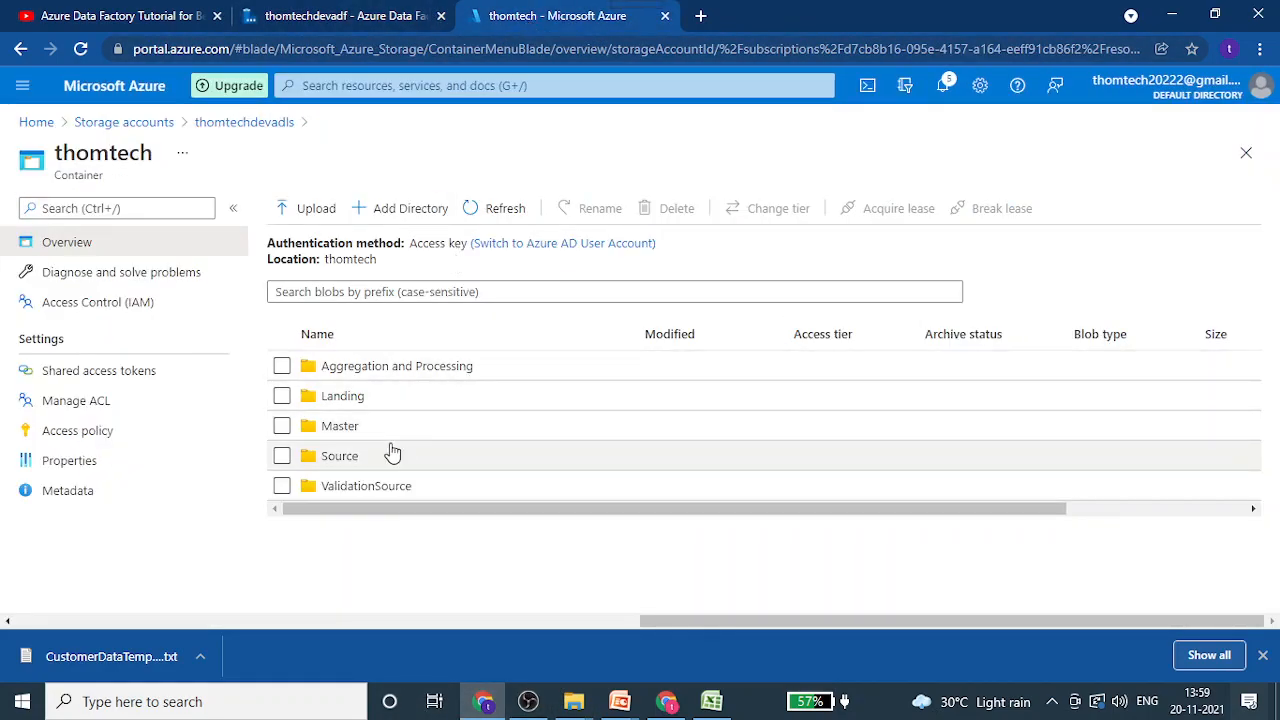
pyautogui.click(387, 475)
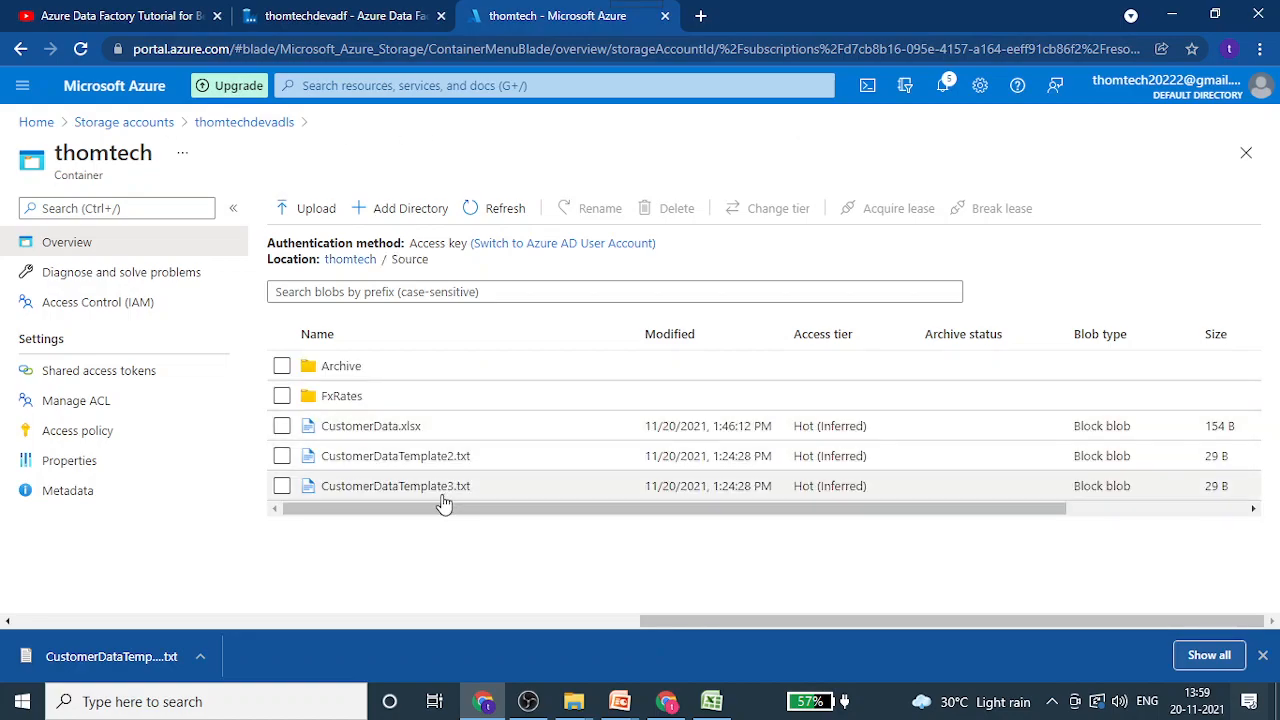
pyautogui.rightClick(408, 430)
pyautogui.click(491, 136)
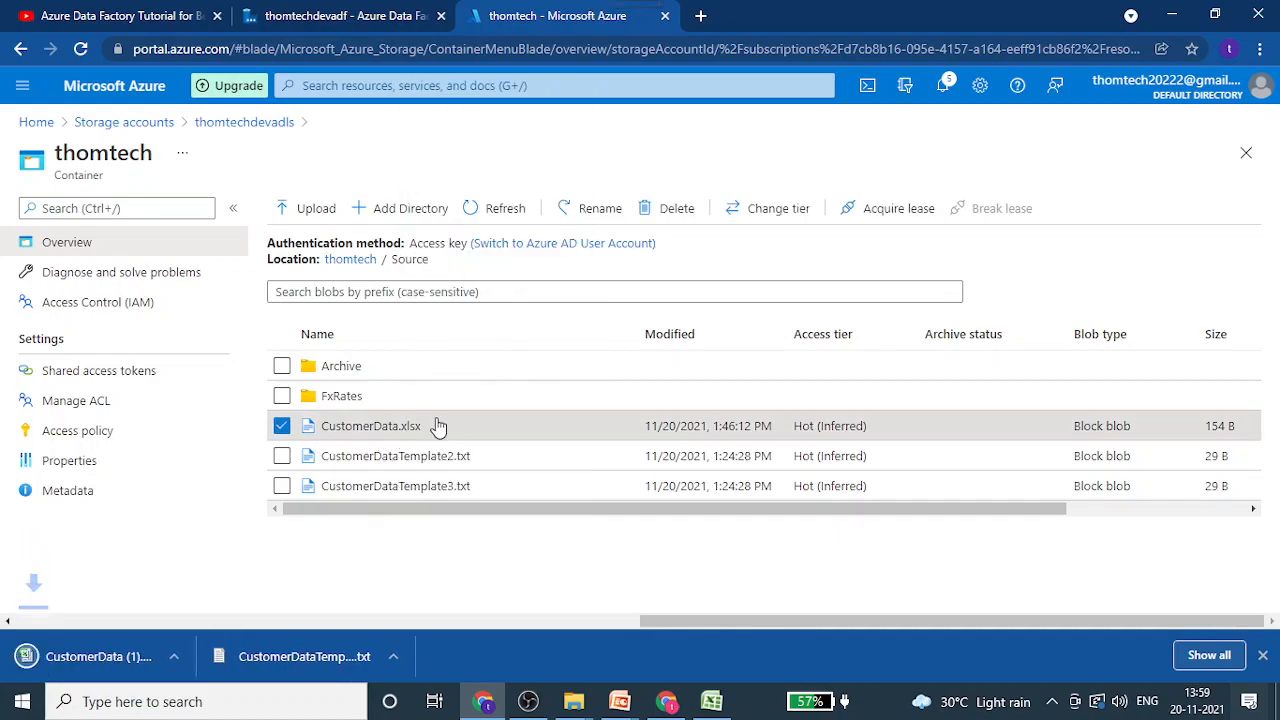
pyautogui.click(157, 661)
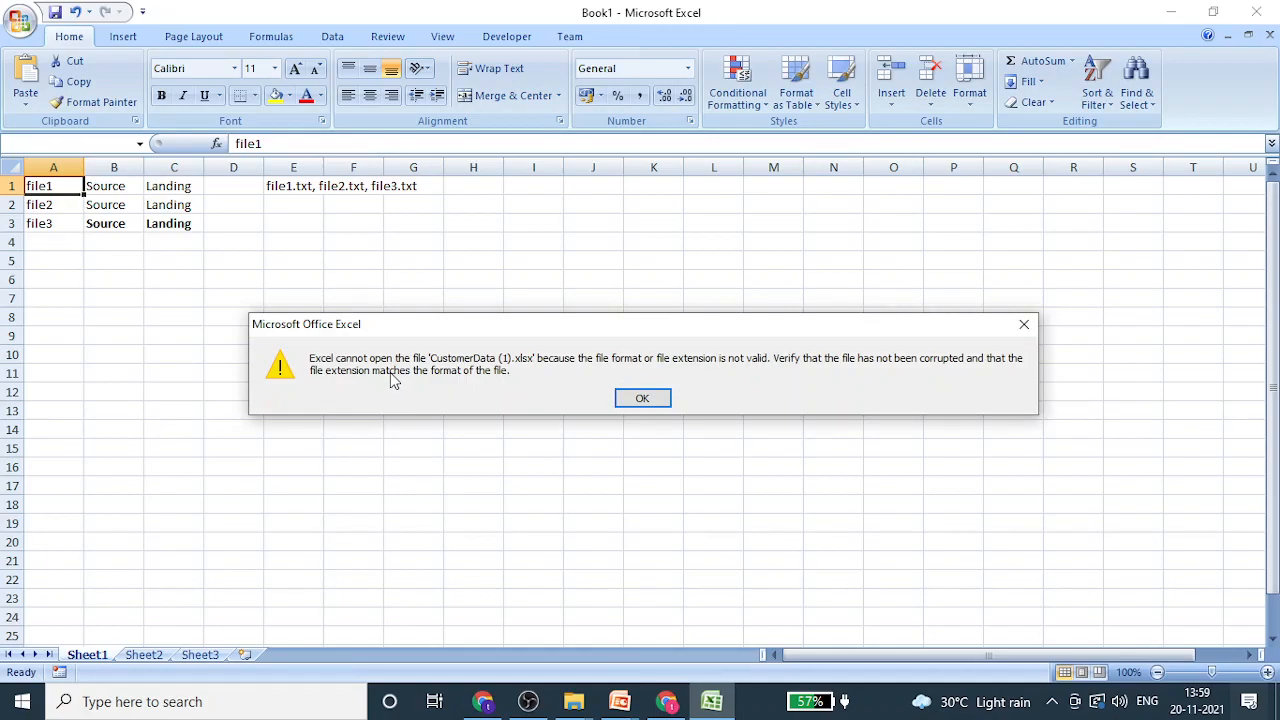
pyautogui.click(643, 399)
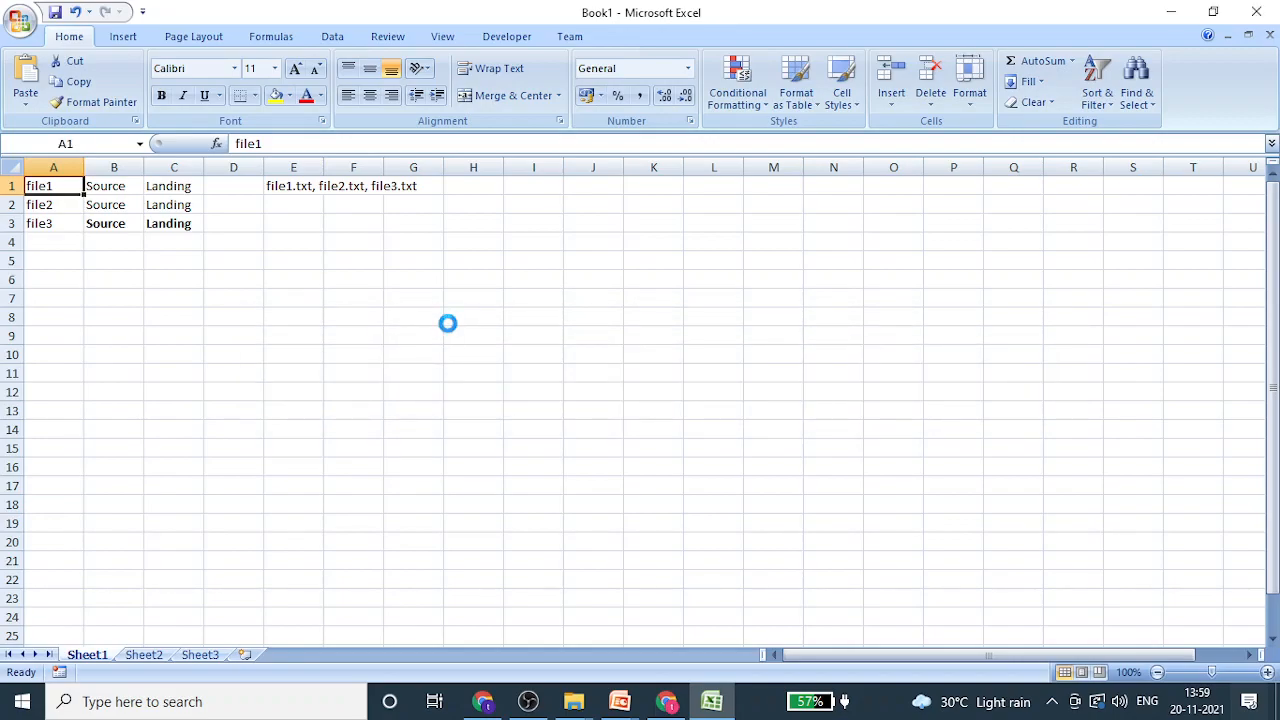
# Enter the column headers S.No and Name in cells A1 and B1 of a new Excel workbook.
pyautogui.write('S.No')
pyautogui.press('Return')
pyautogui.press('Up')
pyautogui.press('Right')
pyautogui.write('Name')
pyautogui.press('Return')
pyautogui.press('Return')
pyautogui.press('Up')
pyautogui.press('Left')
# Fill rows 2 and 3 with serial numbers 1 and 2 and a sample first name for each.
pyautogui.write('1')
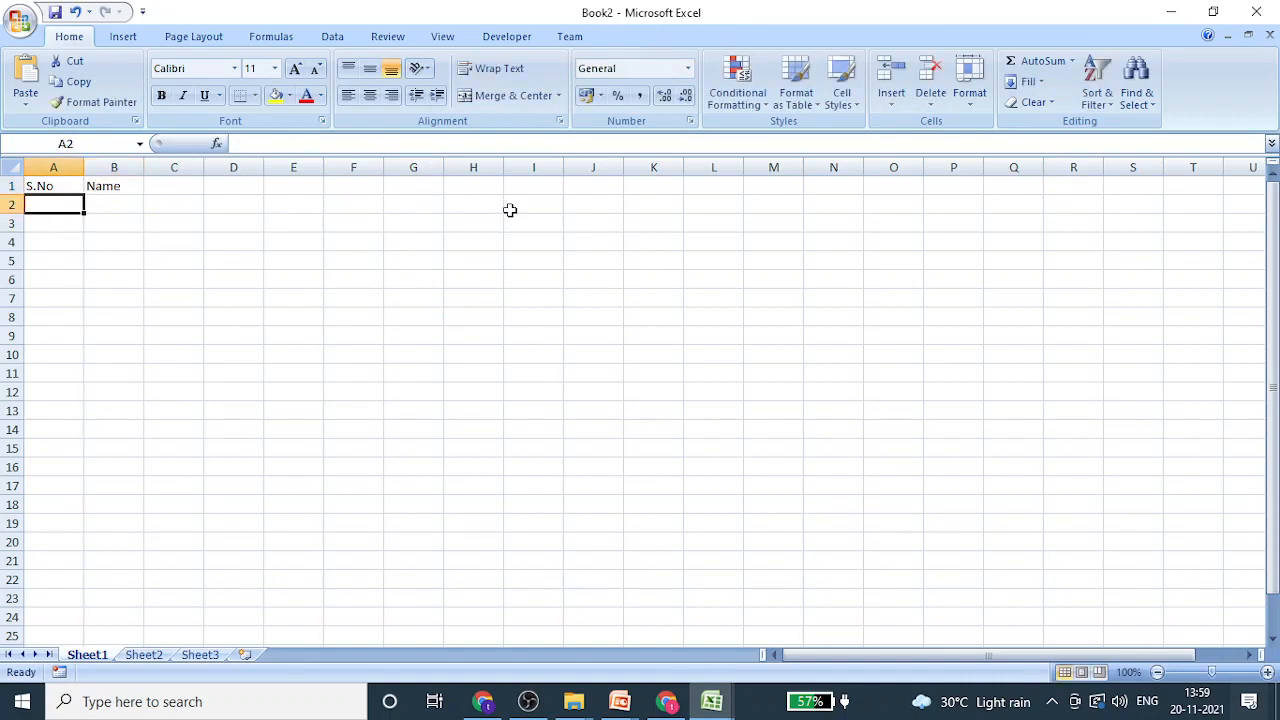
pyautogui.press('Return')
pyautogui.press('Up')
pyautogui.press('Right')
pyautogui.write('Thoma')
pyautogui.press('BackSpace')
pyautogui.write('mas')
pyautogui.press('Return')
pyautogui.press('Left')
pyautogui.write('2')
pyautogui.press('Return')
pyautogui.press('Up')
pyautogui.press('Right')
pyautogui.write('Philip\\')
pyautogui.press('Return')
pyautogui.press('Up')
pyautogui.hotkey('ctrl', 'Home')
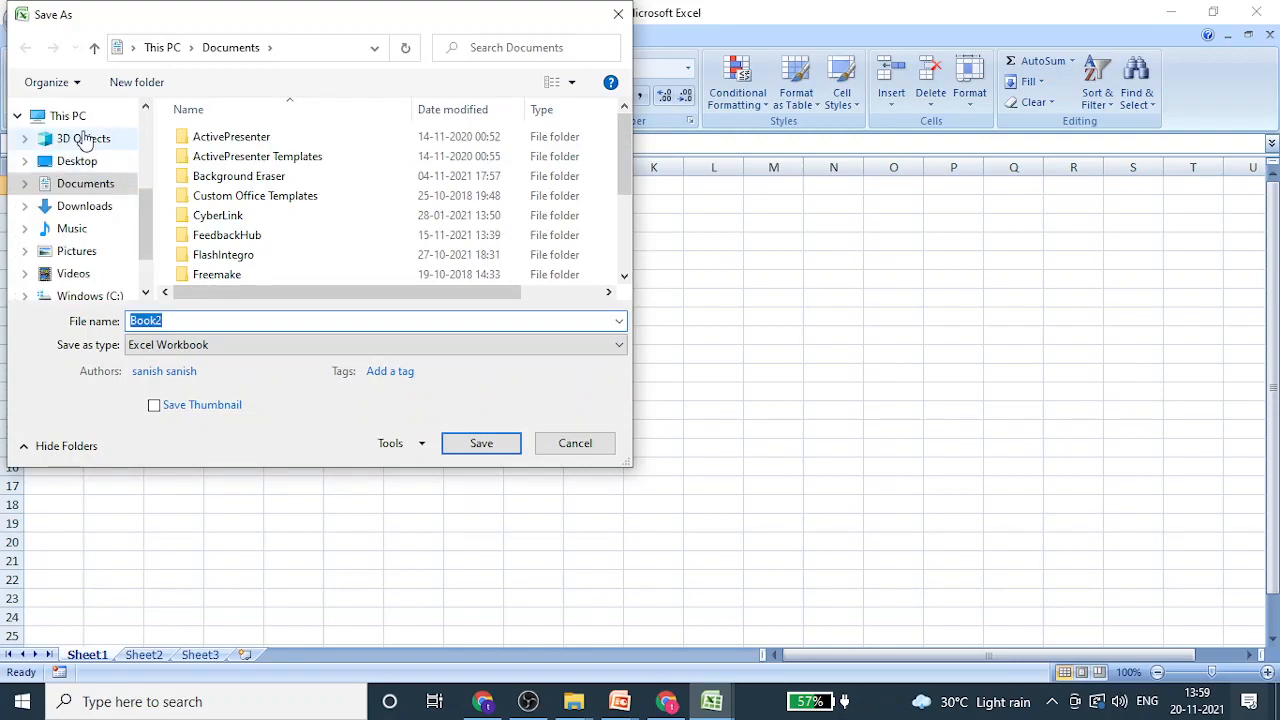
# Save the workbook as CustomerFile in Excel Workbook format in the Downloads folder and close it.
pyautogui.click(82, 206)
pyautogui.click(198, 318)
pyautogui.write('CustomerFile')
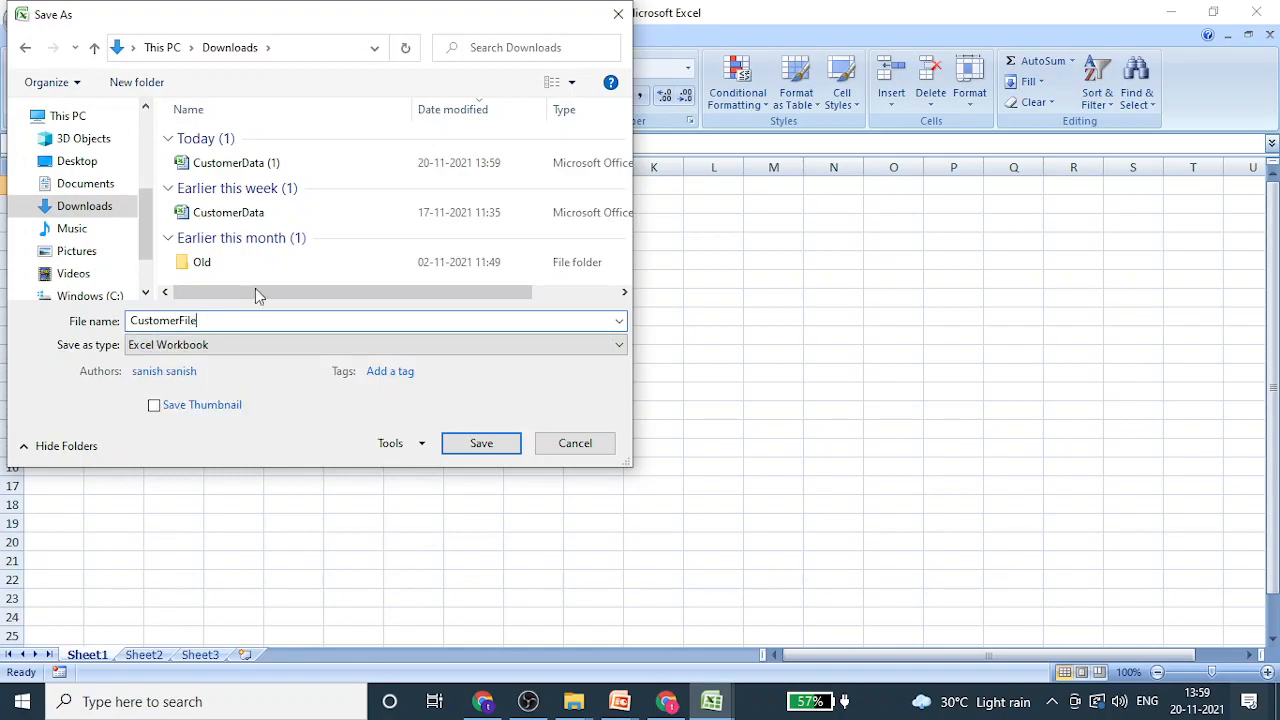
pyautogui.click(505, 447)
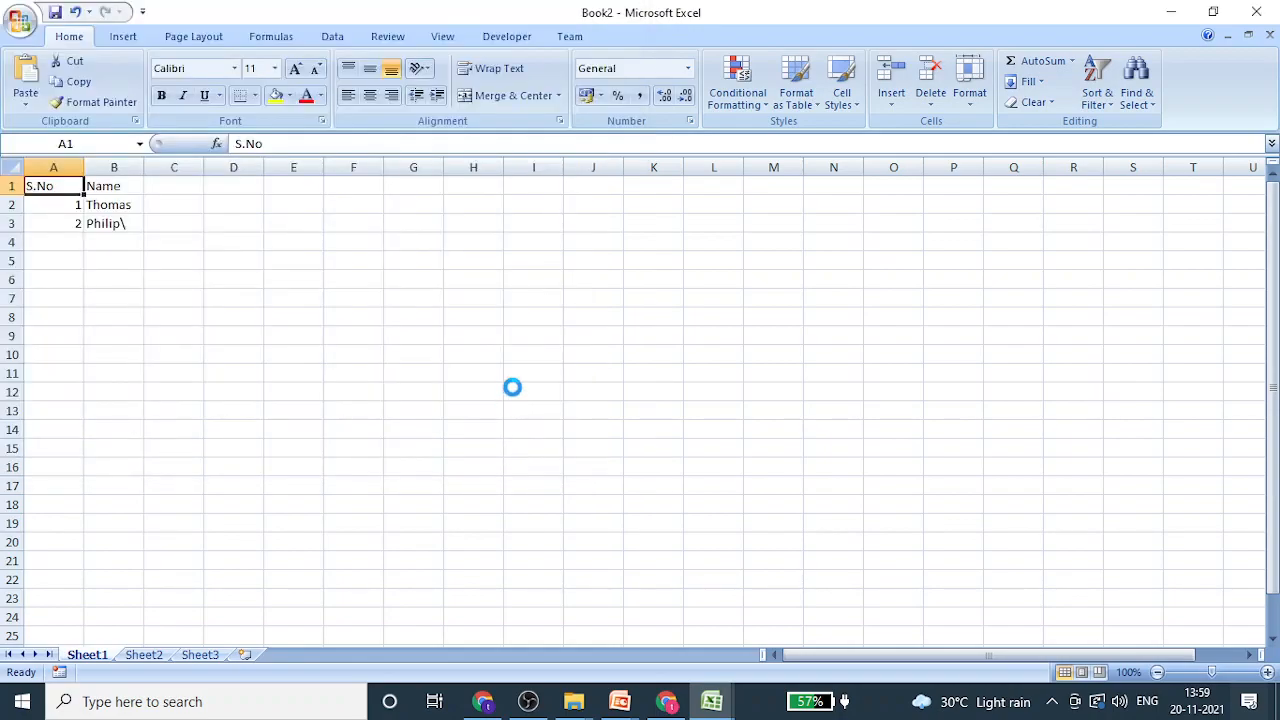
pyautogui.click(512, 387)
pyautogui.click(1259, 12)
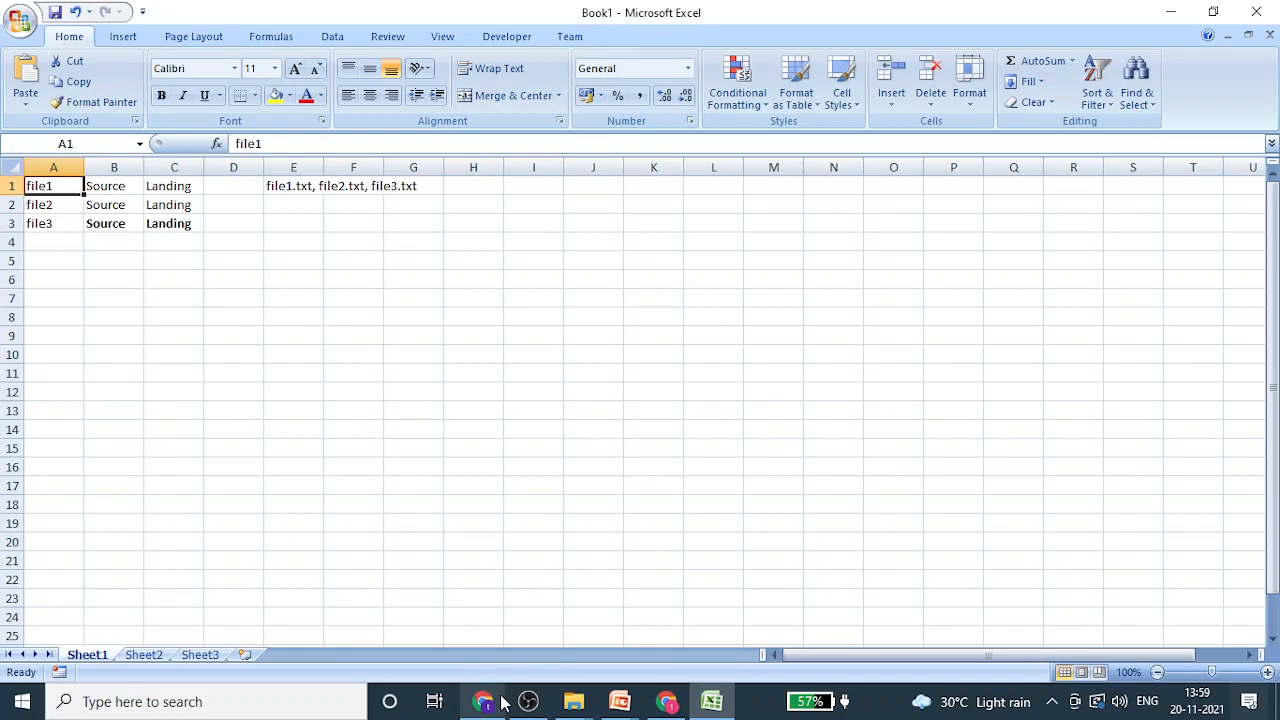
# Return to the browser and delete CustomerData.xlsx, CustomerDataTemplate2.txt and CustomerDataTemplate3.txt from the container's Source folder.
pyautogui.click(500, 702)
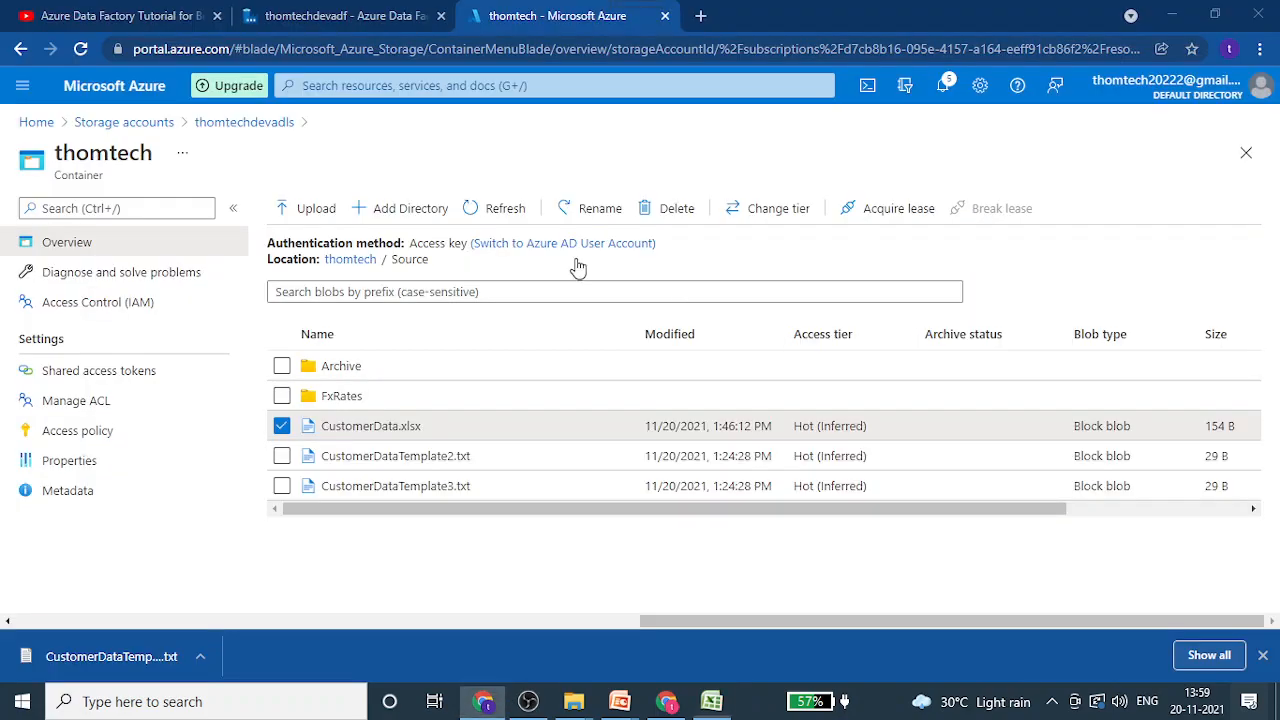
pyautogui.keyDown('shift'); pyautogui.click(282, 456); pyautogui.keyUp('shift')
pyautogui.click(281, 486)
pyautogui.rightClick(449, 464)
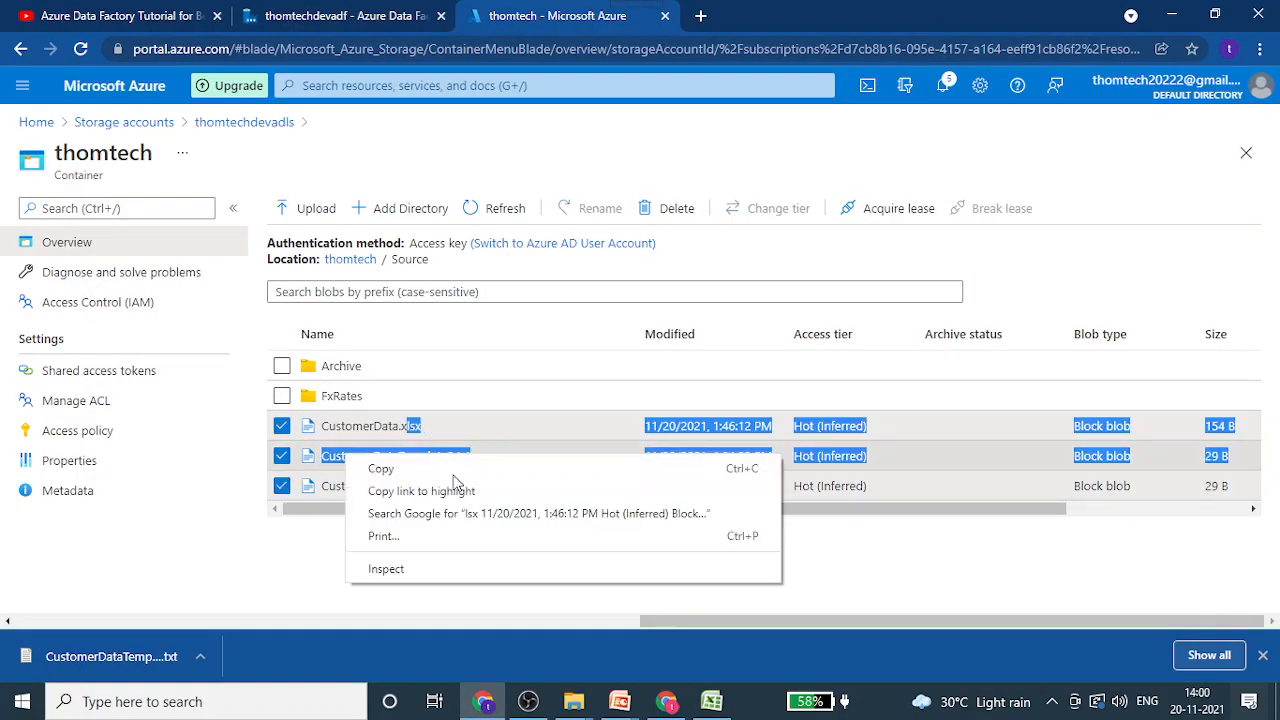
pyautogui.click(322, 576)
pyautogui.rightClick(354, 471)
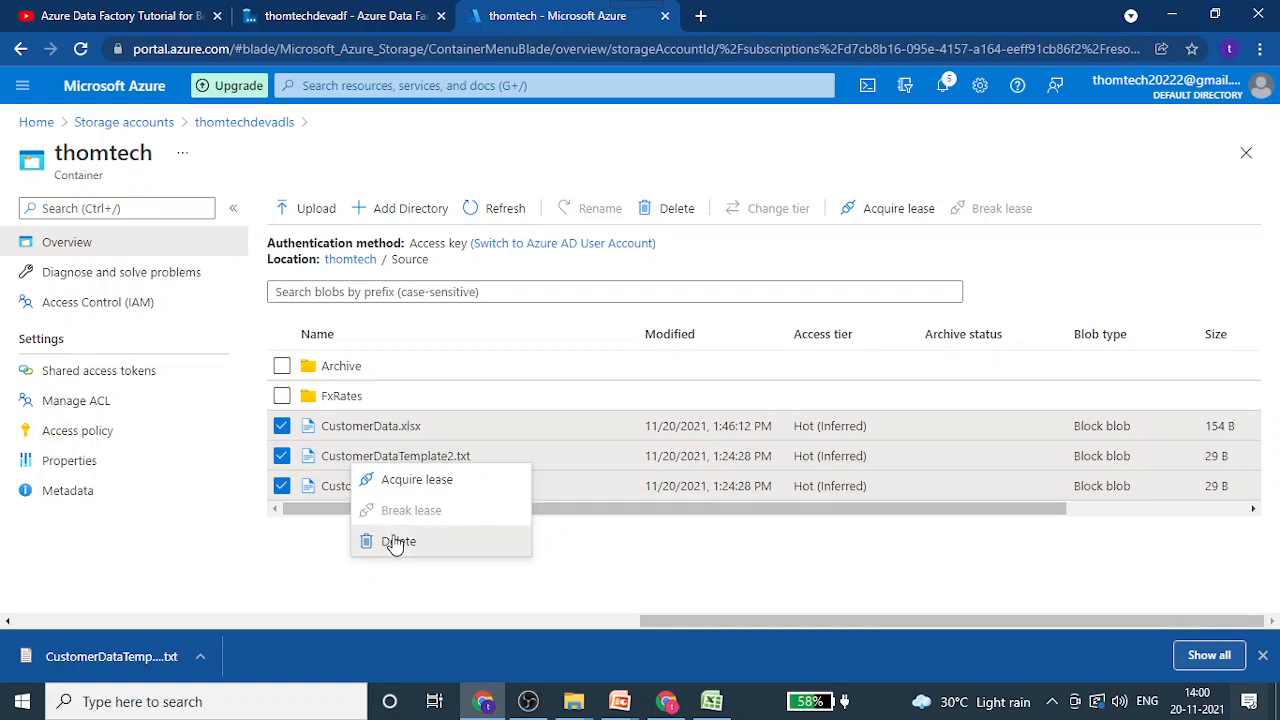
pyautogui.click(394, 540)
pyautogui.click(372, 413)
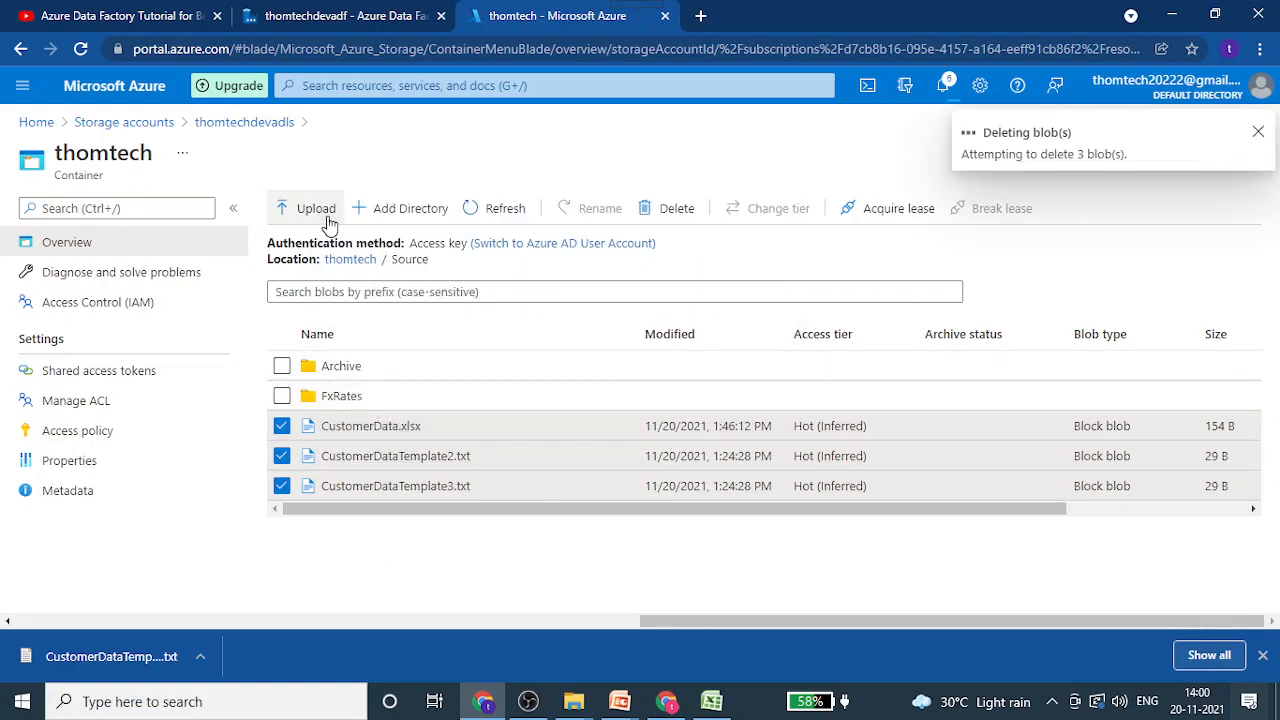
# Upload CustomerFile.xlsx from Downloads to the container's Source folder.
pyautogui.click(318, 210)
pyautogui.click(1258, 132)
pyautogui.click(1250, 204)
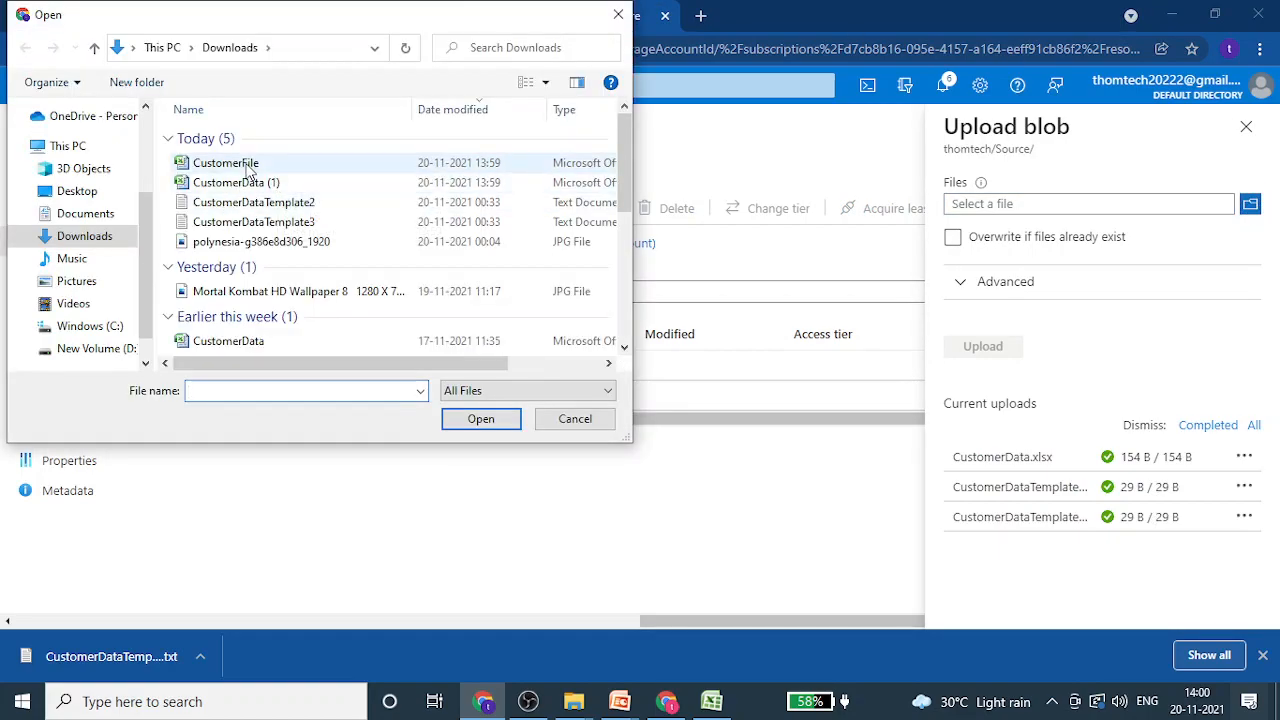
pyautogui.doubleClick(248, 165)
pyautogui.click(985, 350)
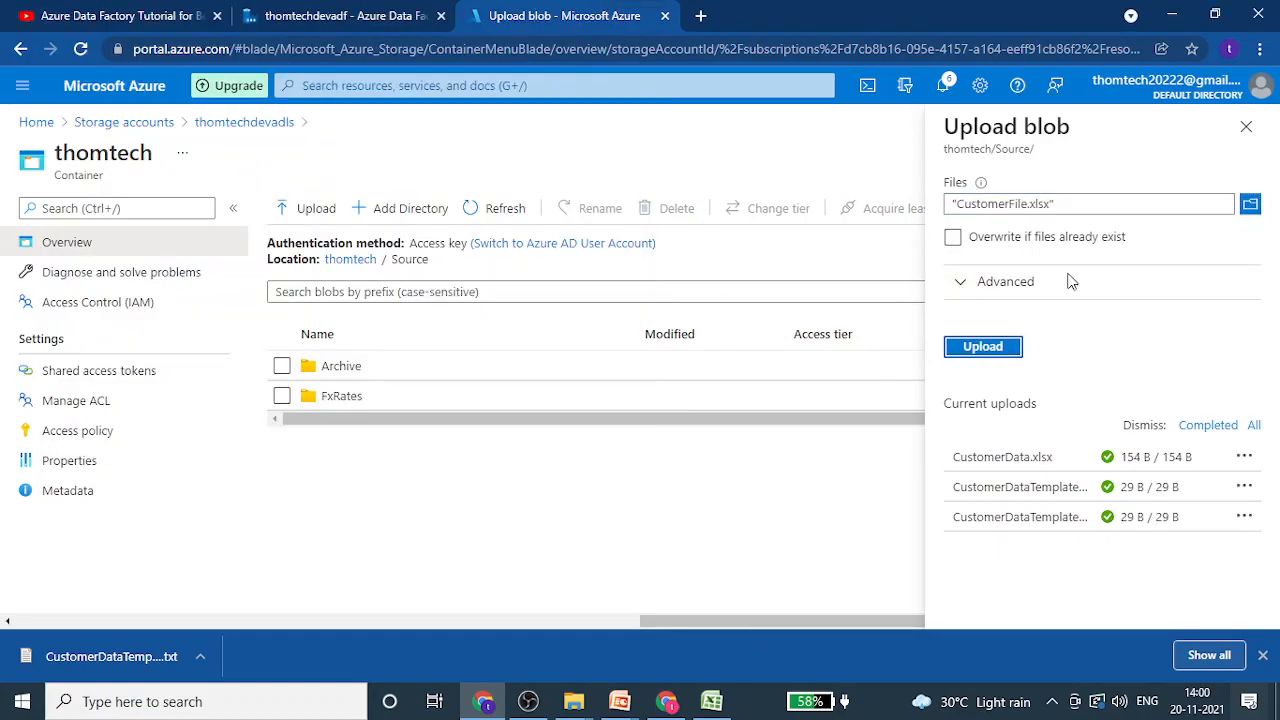
pyautogui.click(1258, 133)
pyautogui.click(1258, 133)
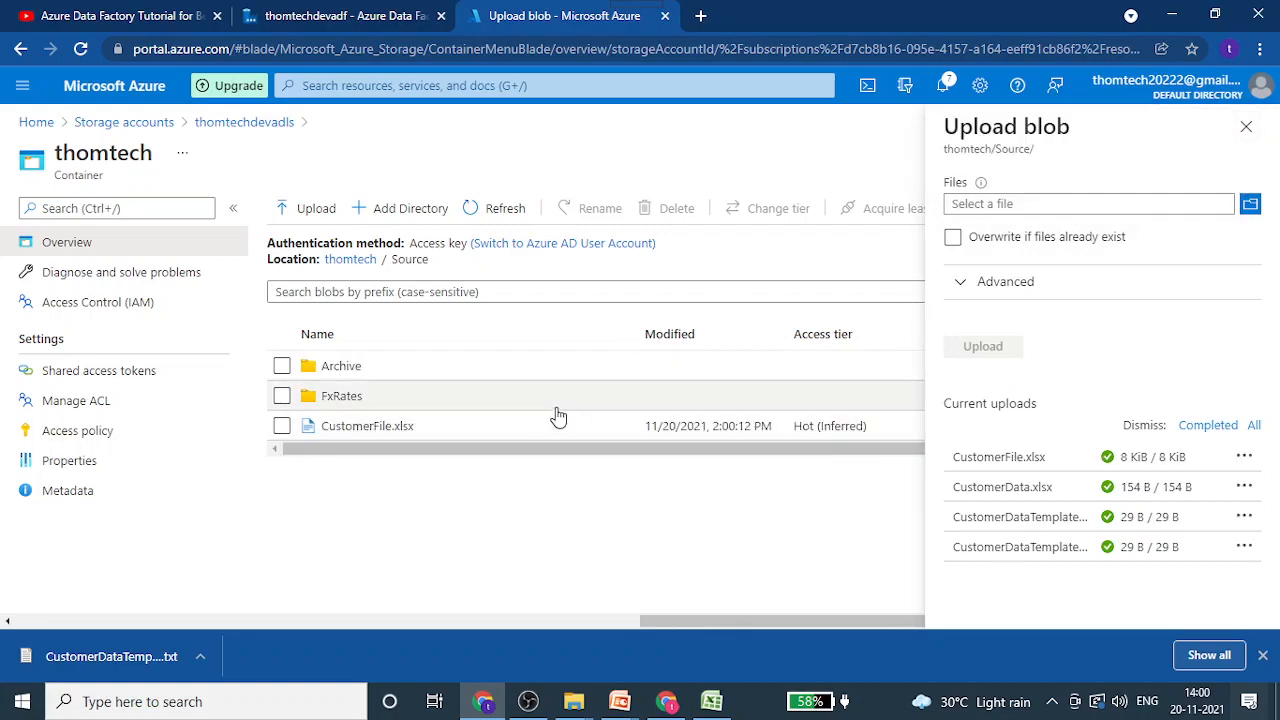
# Return to the data factory, close PL_Landing_CopyActivity and start a debug run of PL_MasterLoad.
pyautogui.click(343, 15)
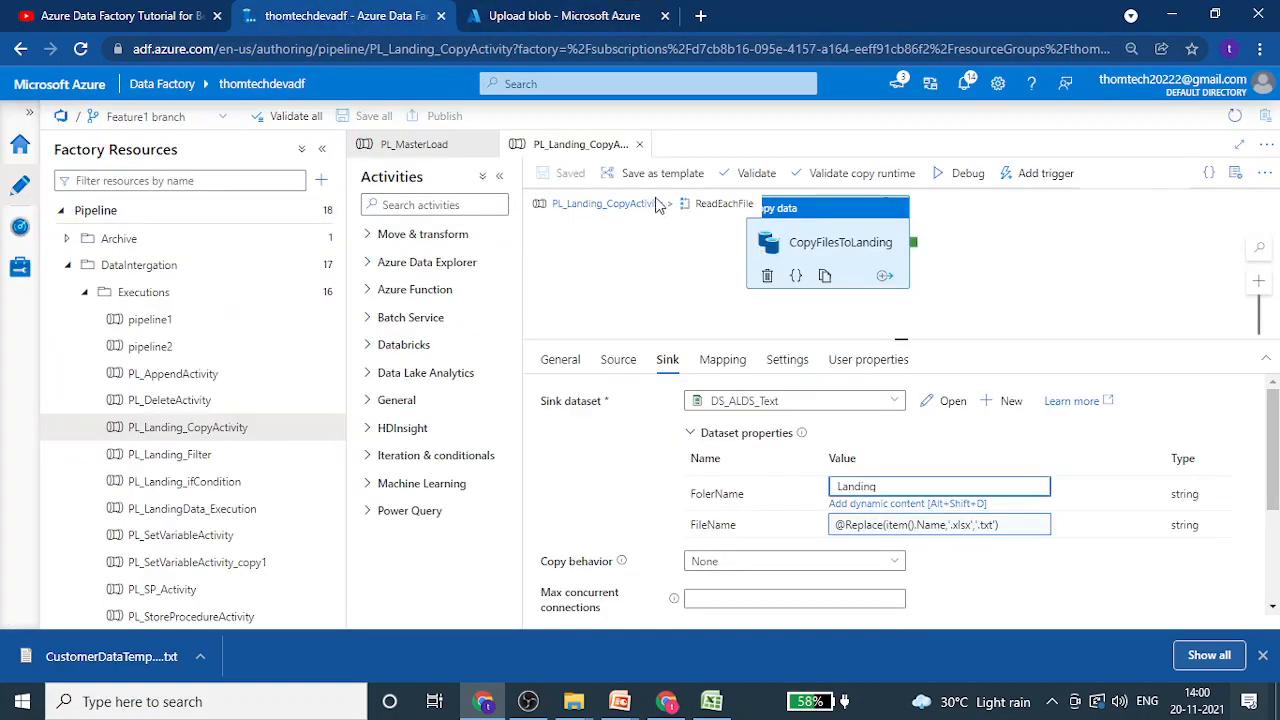
pyautogui.click(588, 205)
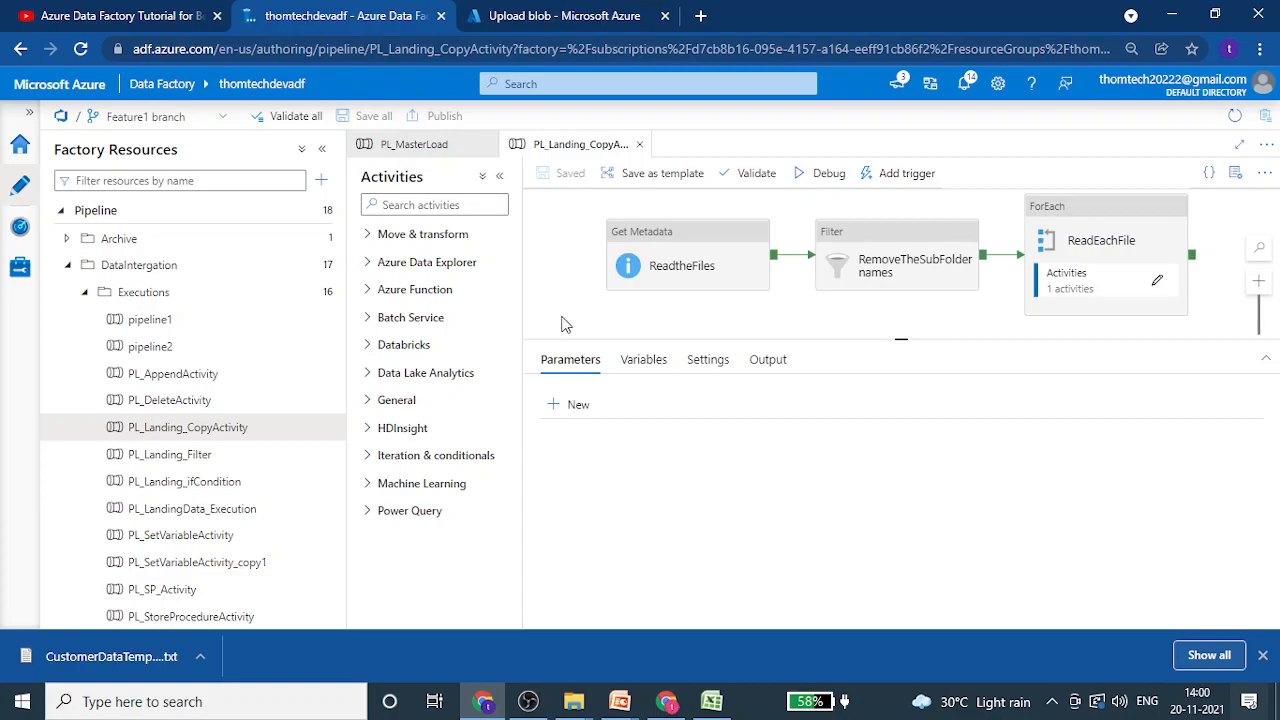
pyautogui.click(640, 146)
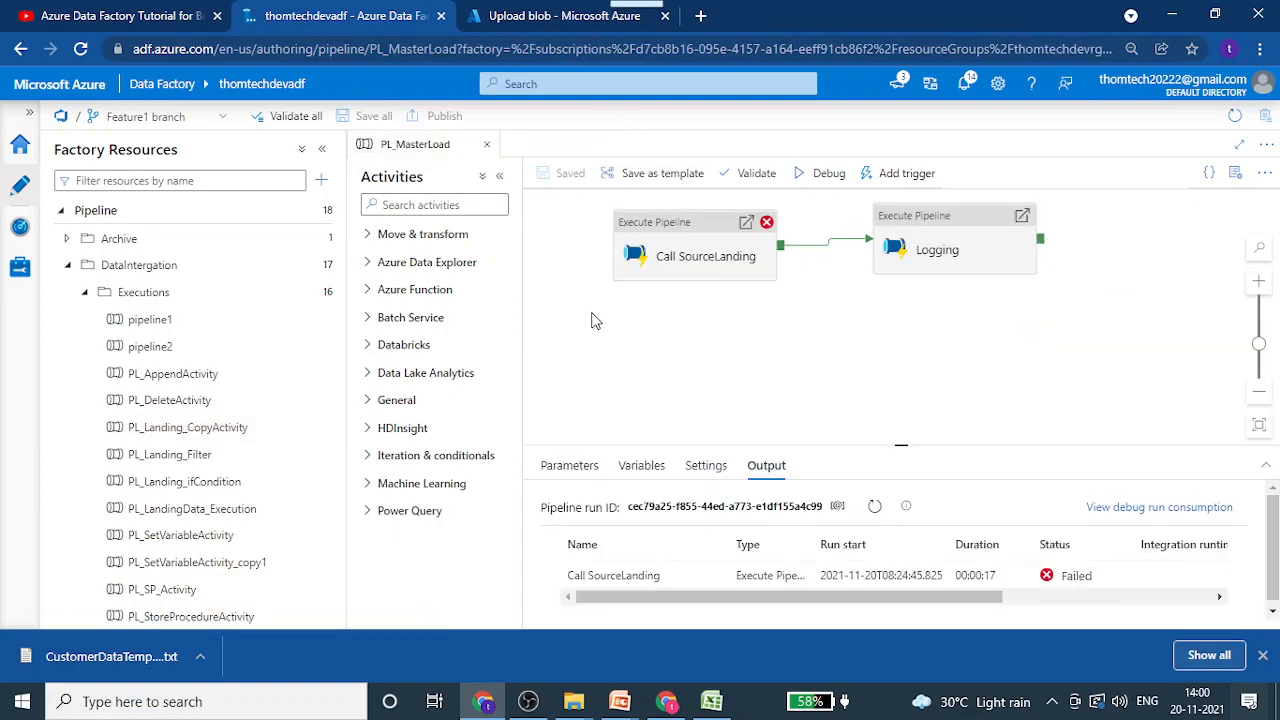
pyautogui.click(828, 180)
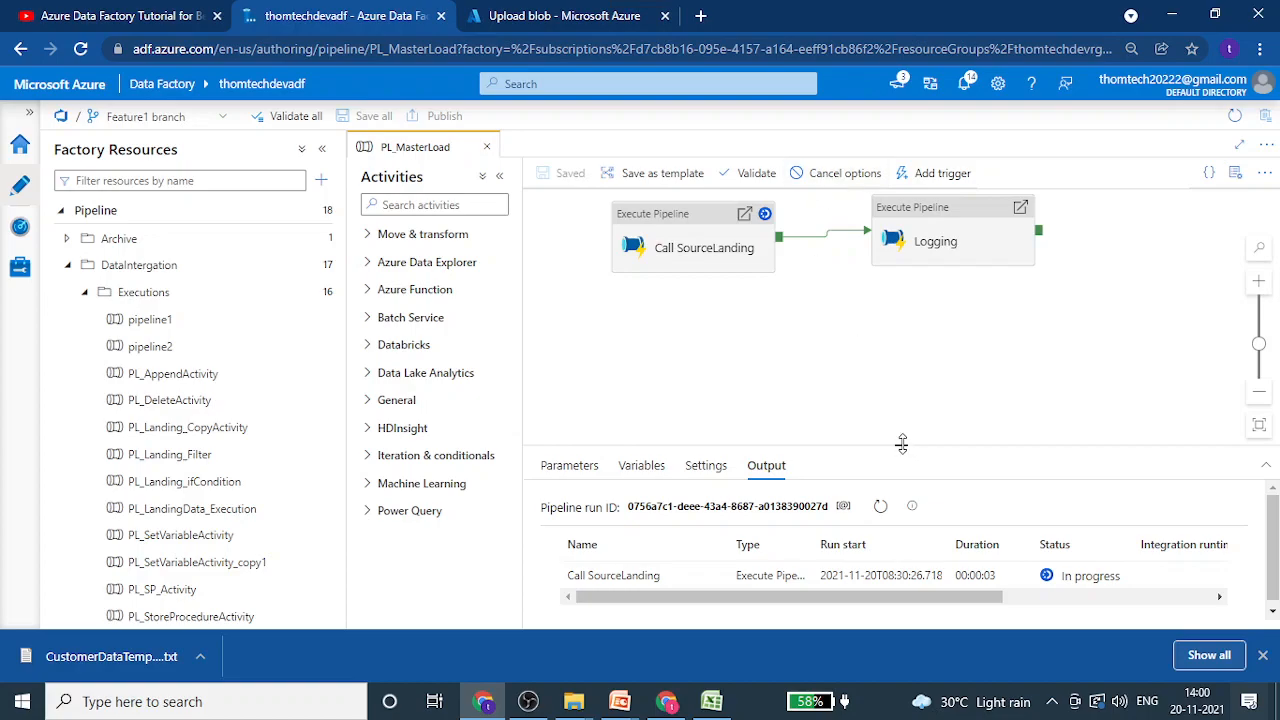
# Enlarge the run output area, check the pipeline invoked by Call SourceLanding and refresh the debug run status.
pyautogui.moveTo(901, 443); pyautogui.dragTo(902, 366)
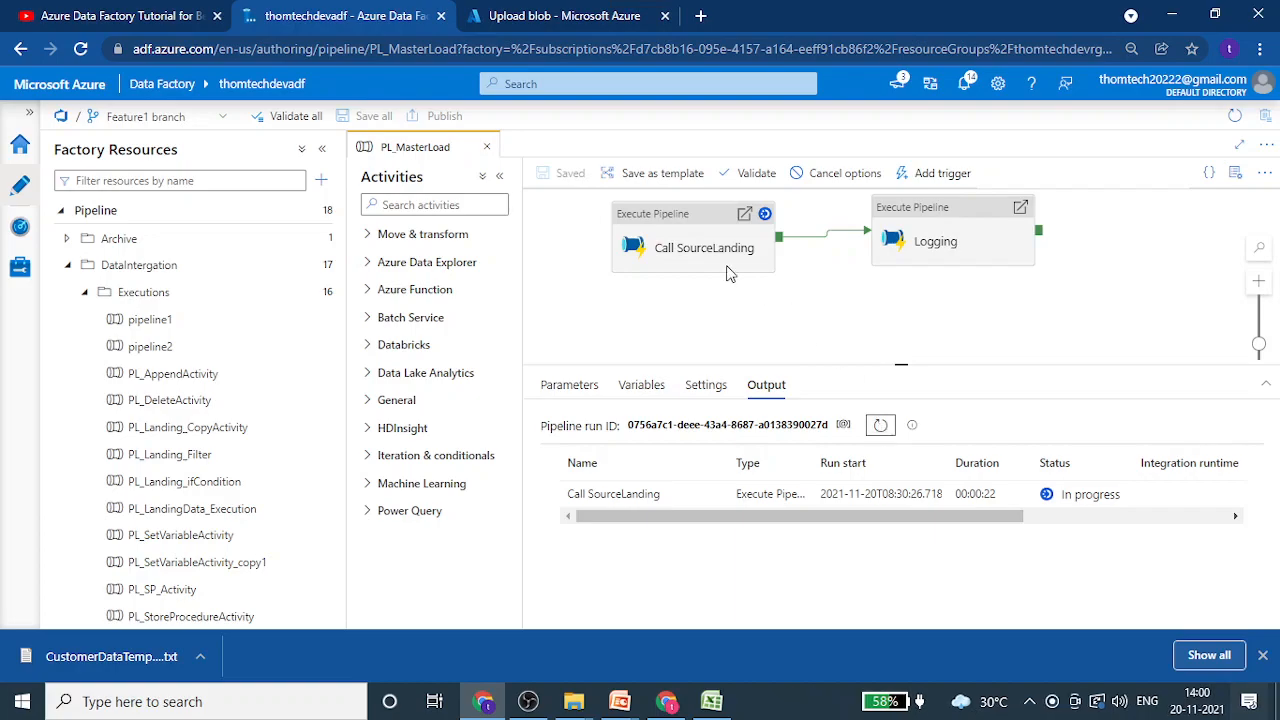
pyautogui.click(677, 245)
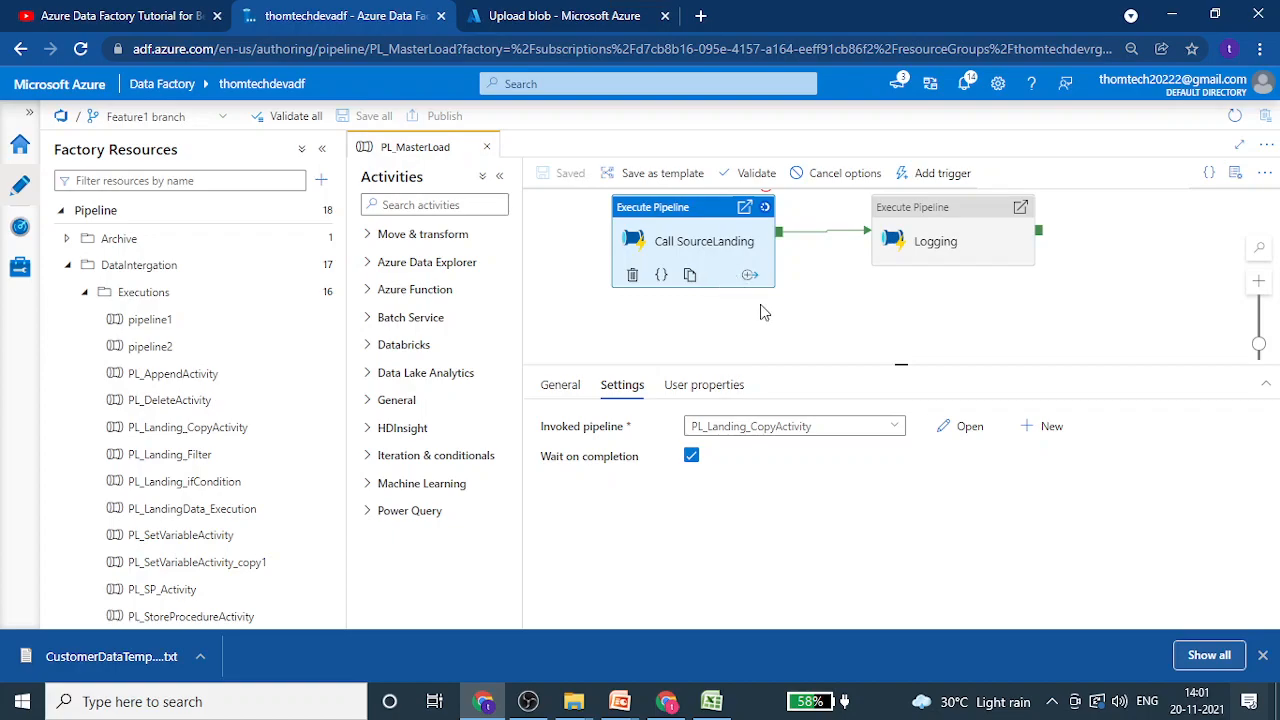
pyautogui.click(869, 320)
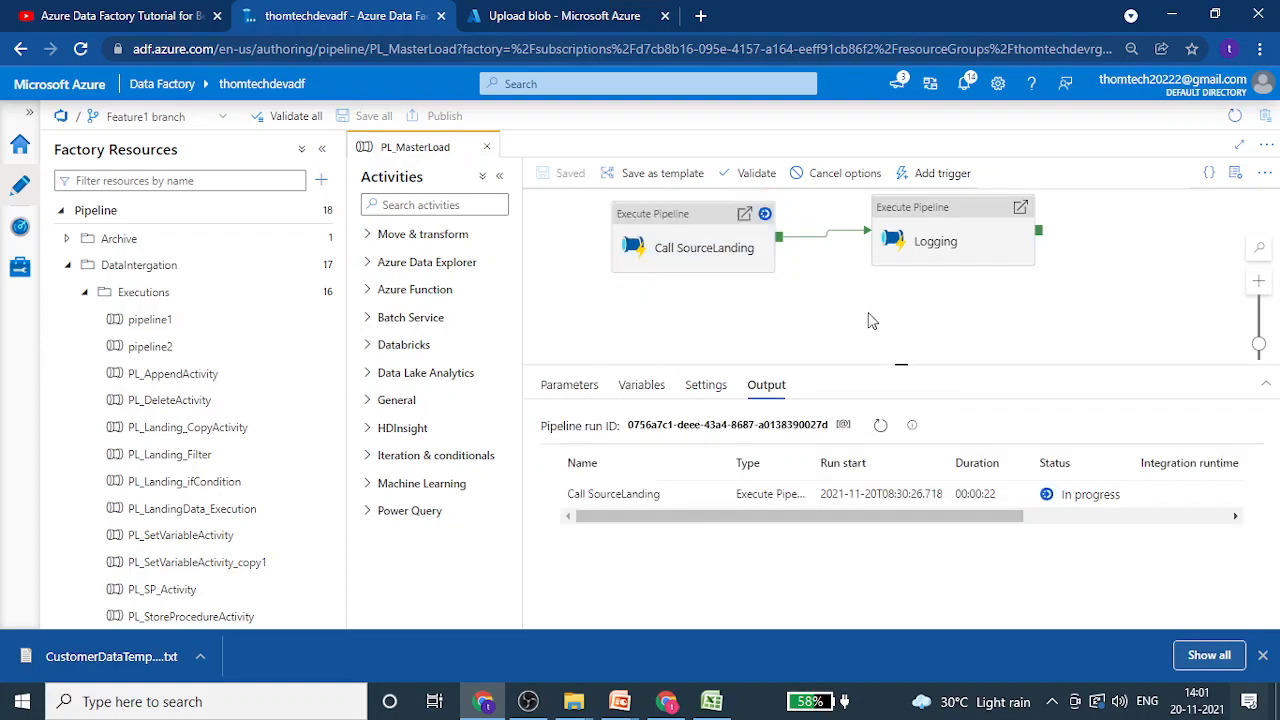
pyautogui.click(881, 427)
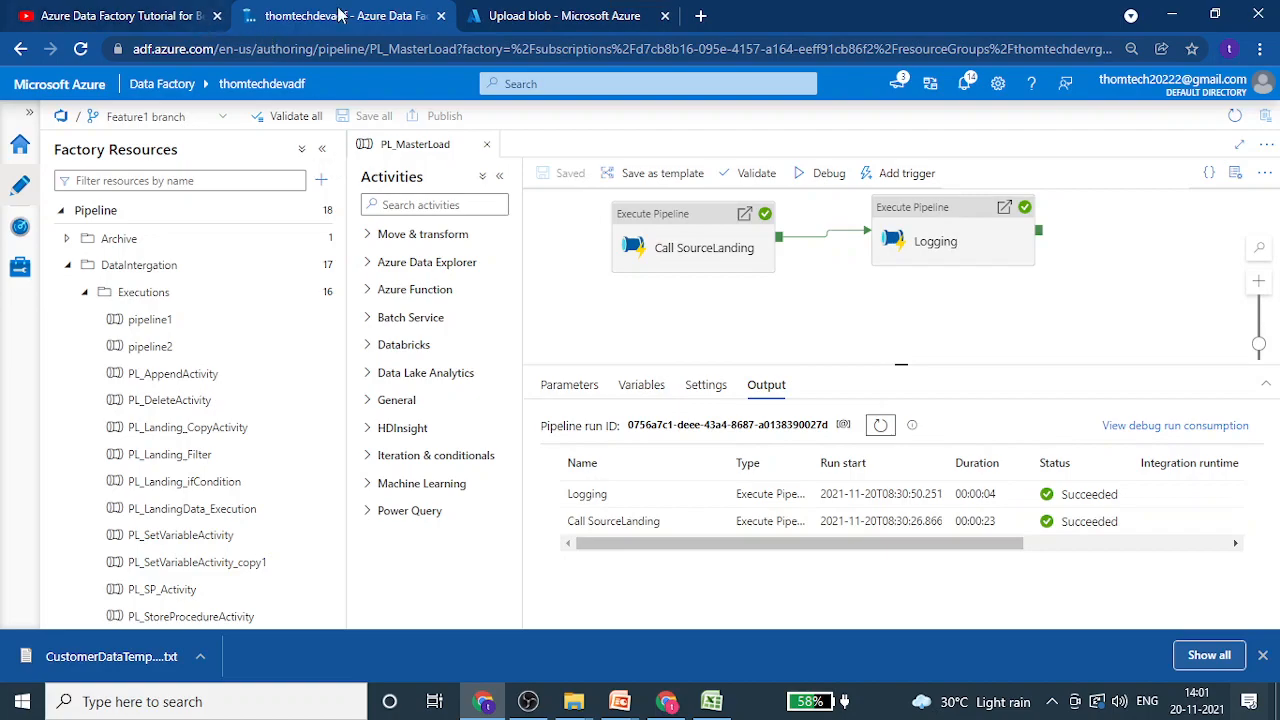
# Inspect the contents of CustomerFile.txt in the storage container's Landing folder, then close the file view.
pyautogui.click(597, 14)
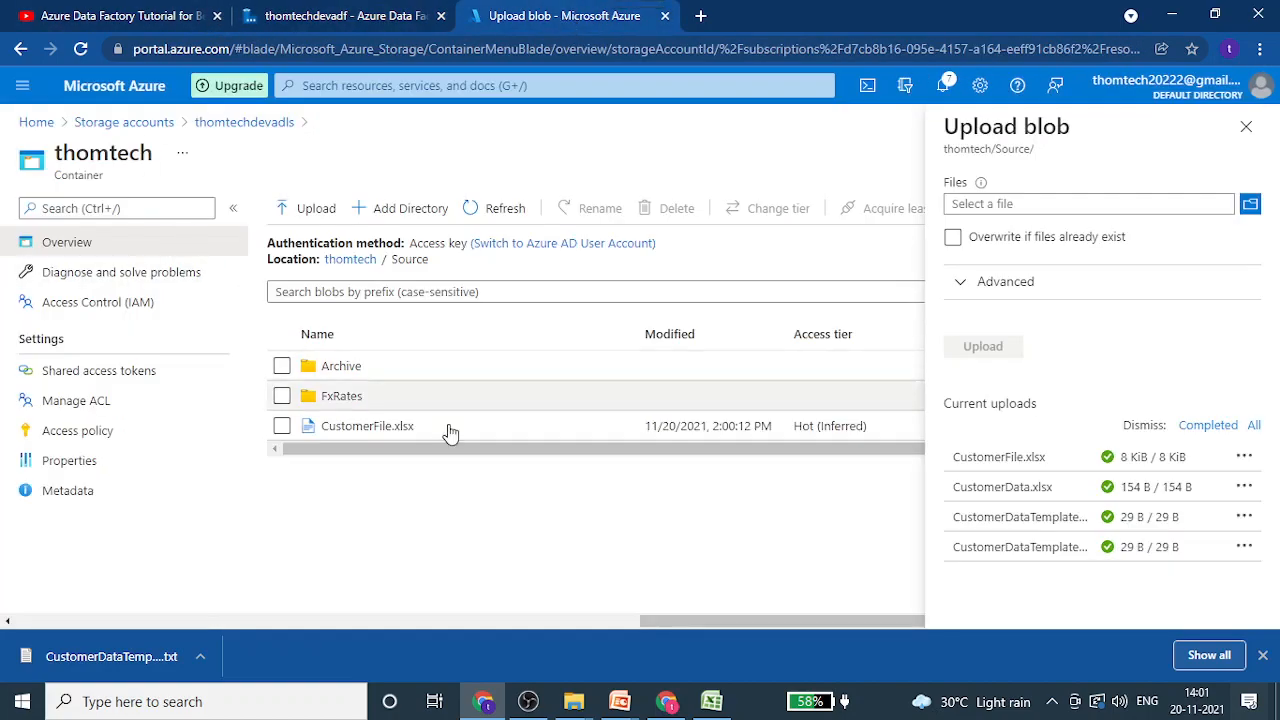
pyautogui.click(1246, 126)
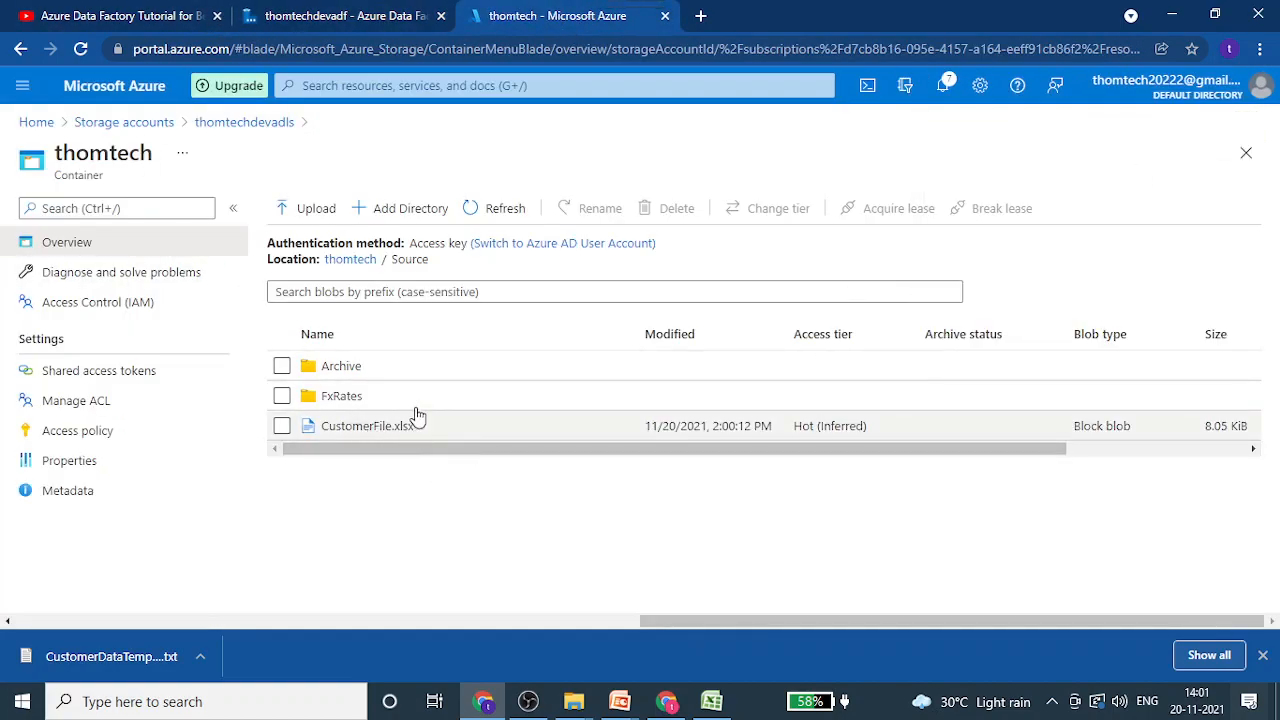
pyautogui.click(365, 267)
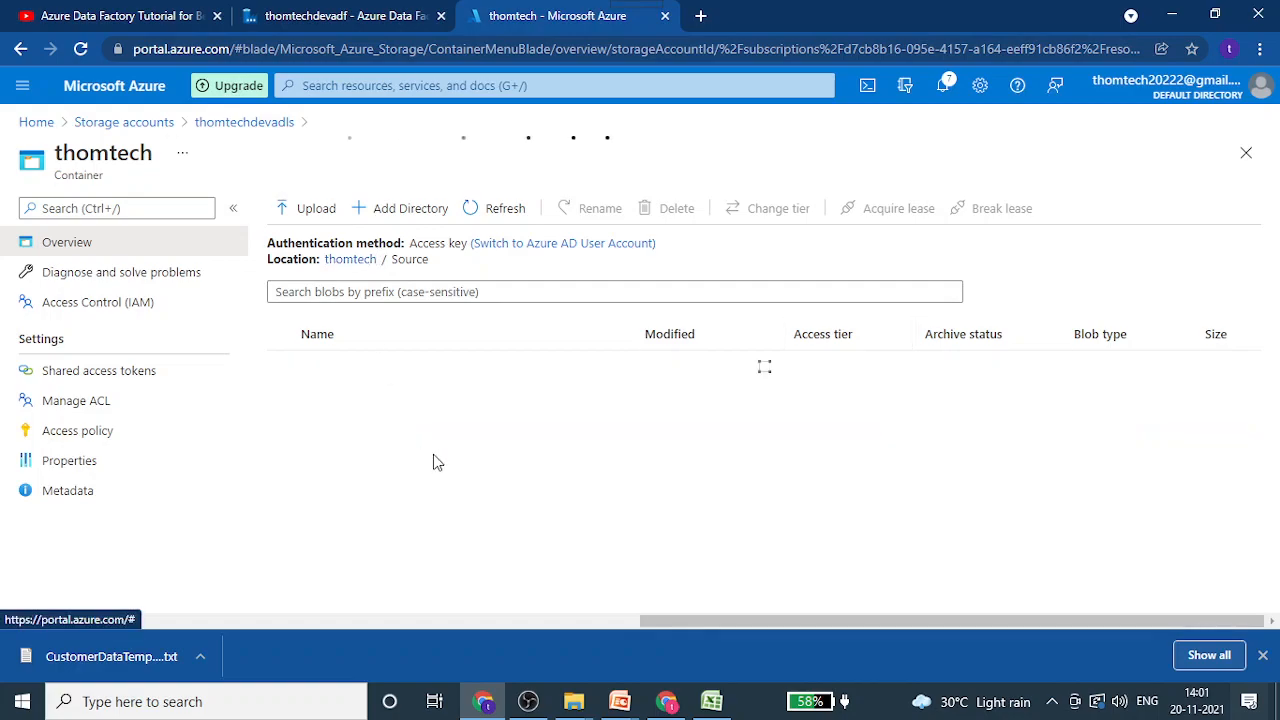
pyautogui.click(366, 398)
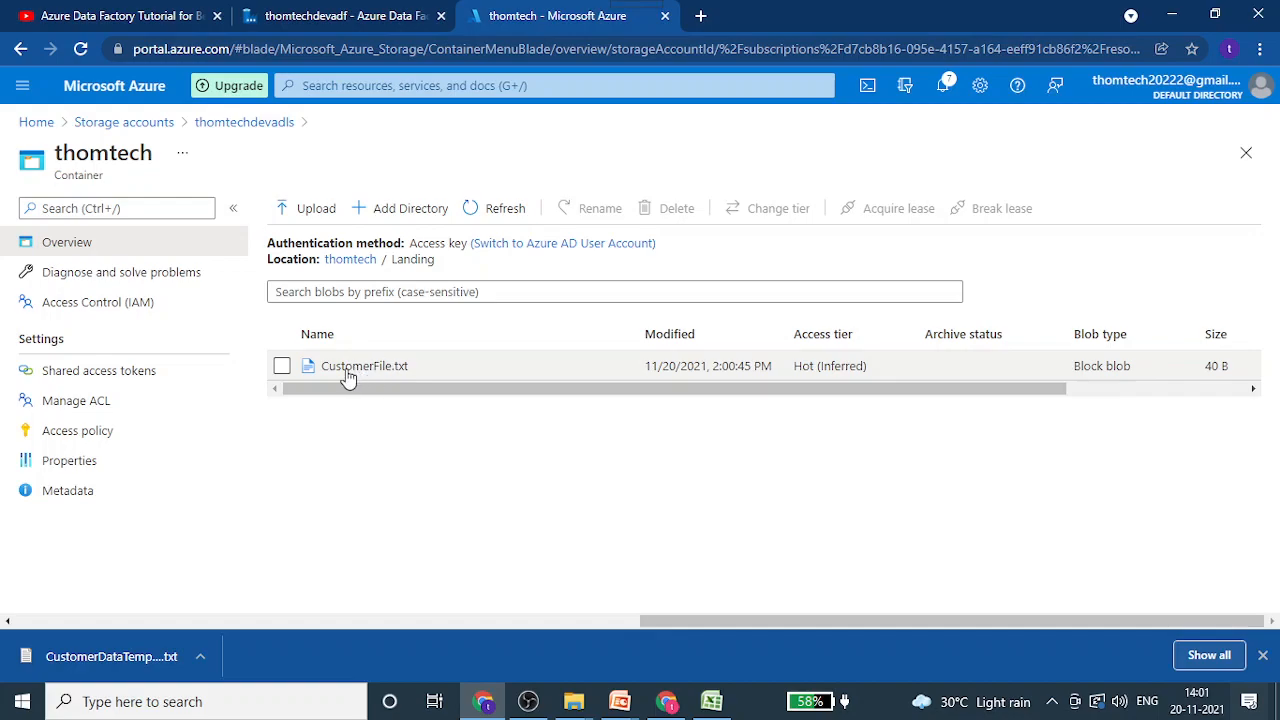
pyautogui.rightClick(368, 377)
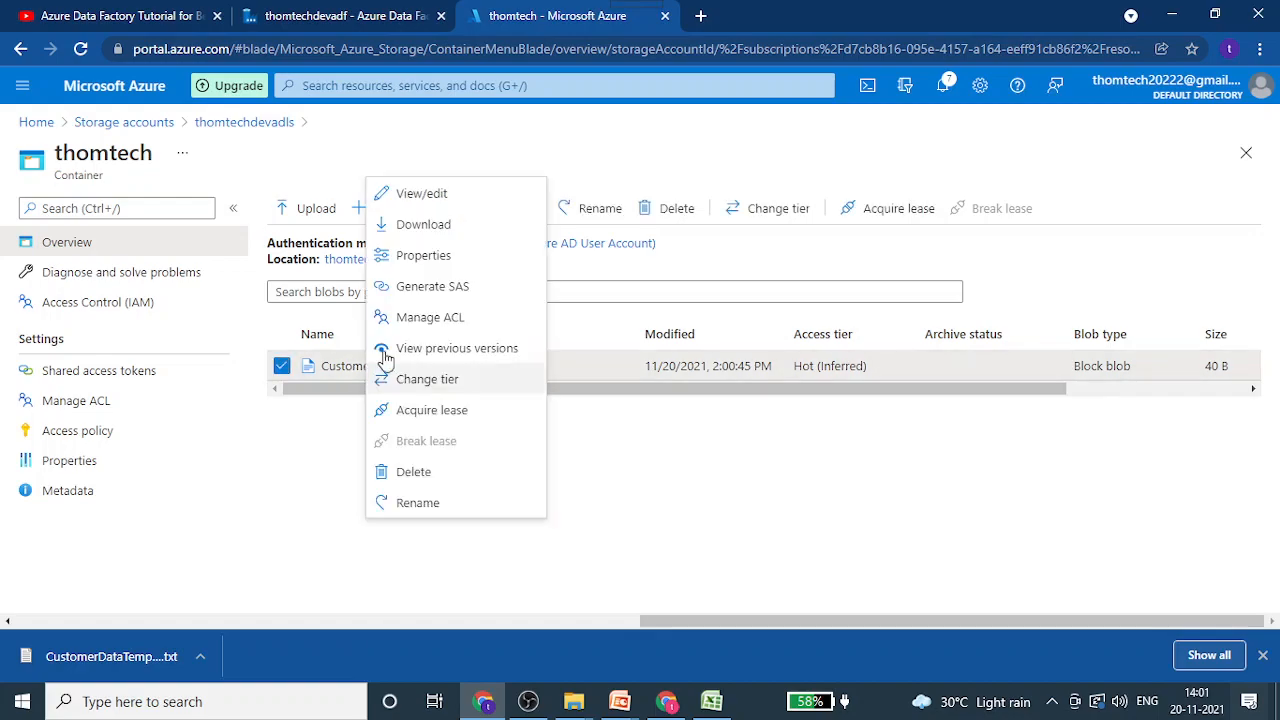
pyautogui.click(456, 199)
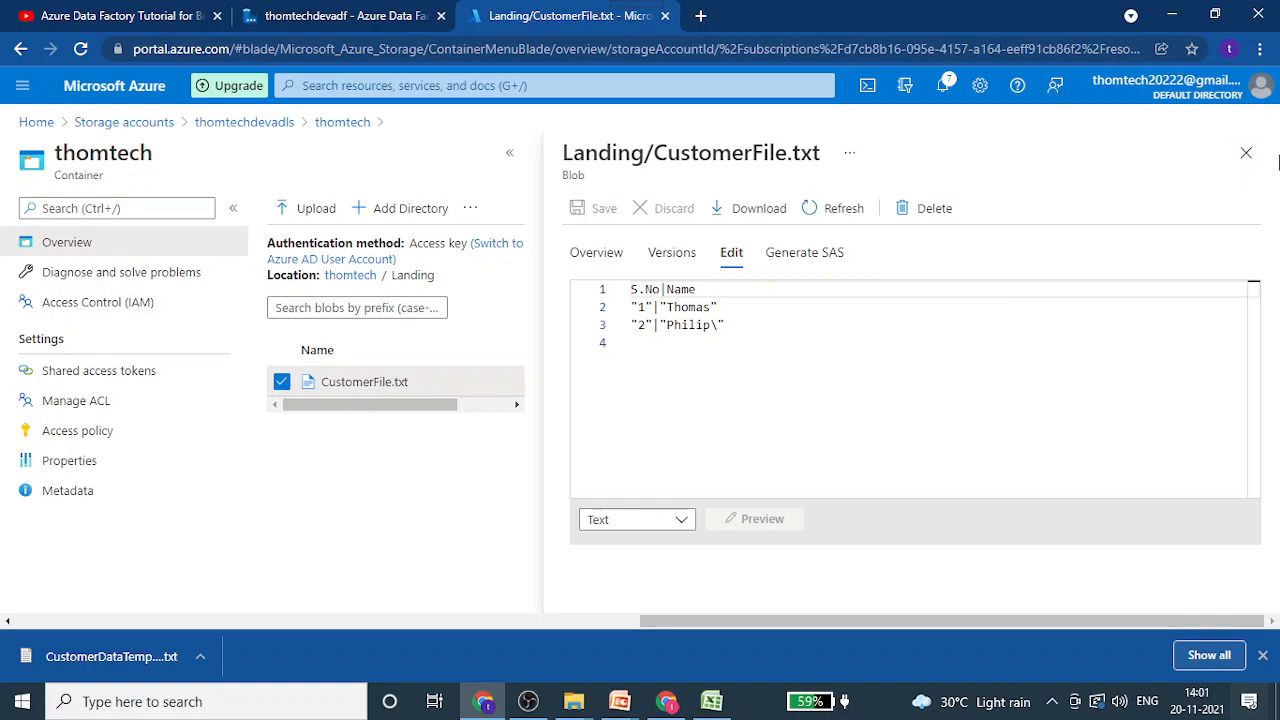
pyautogui.click(1247, 157)
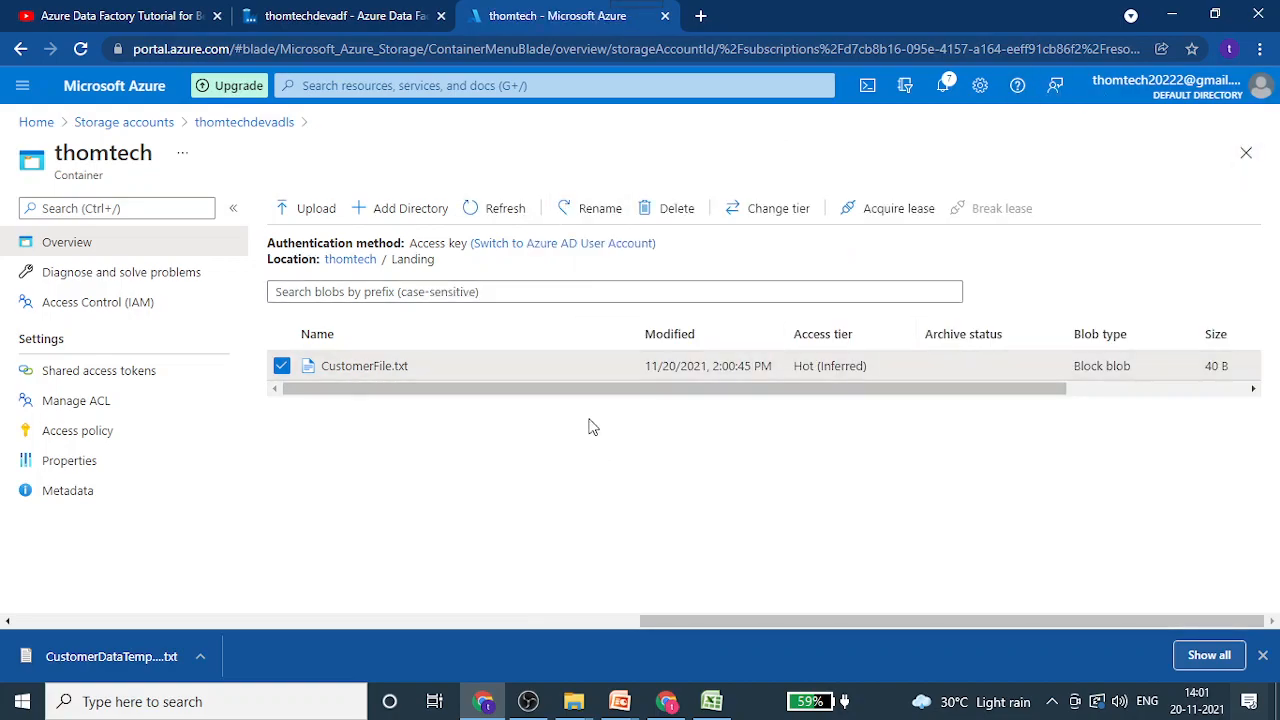
# Open the pipeline invoked by Logging, review LoadStaging's stored procedure settings, and return to the PL_MasterLoad run output.
pyautogui.click(357, 14)
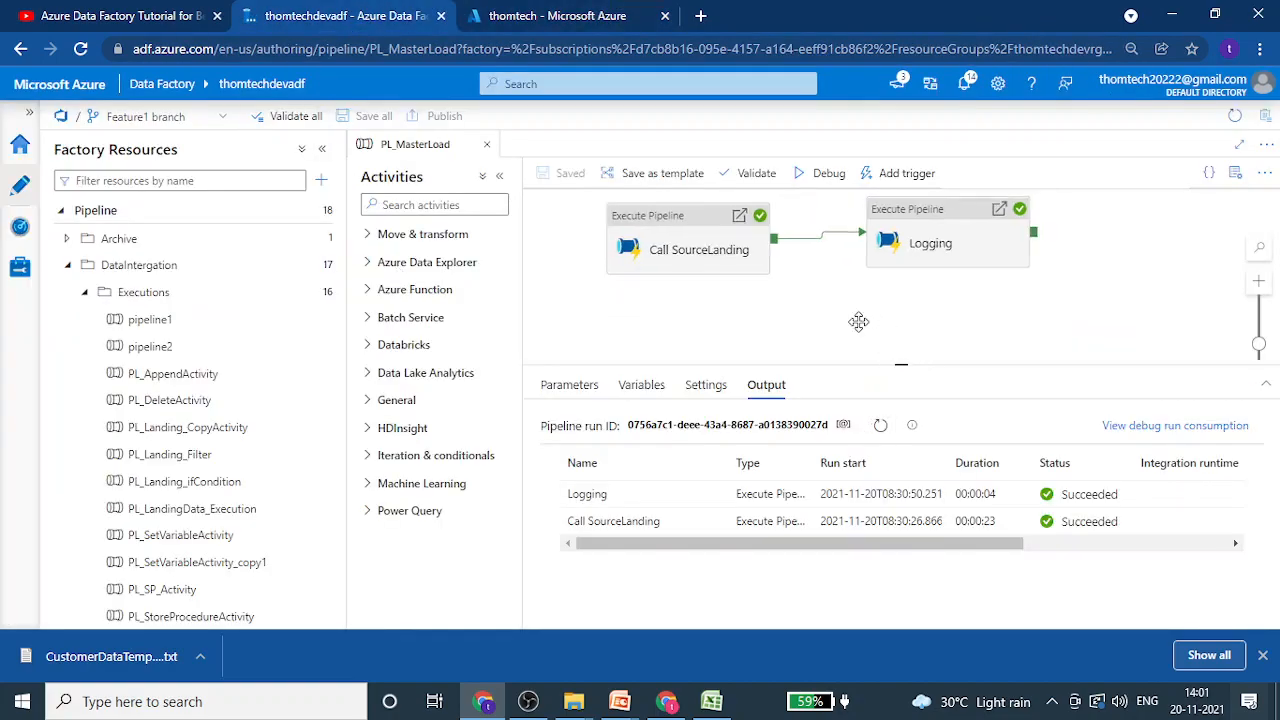
pyautogui.click(915, 240)
pyautogui.click(953, 221)
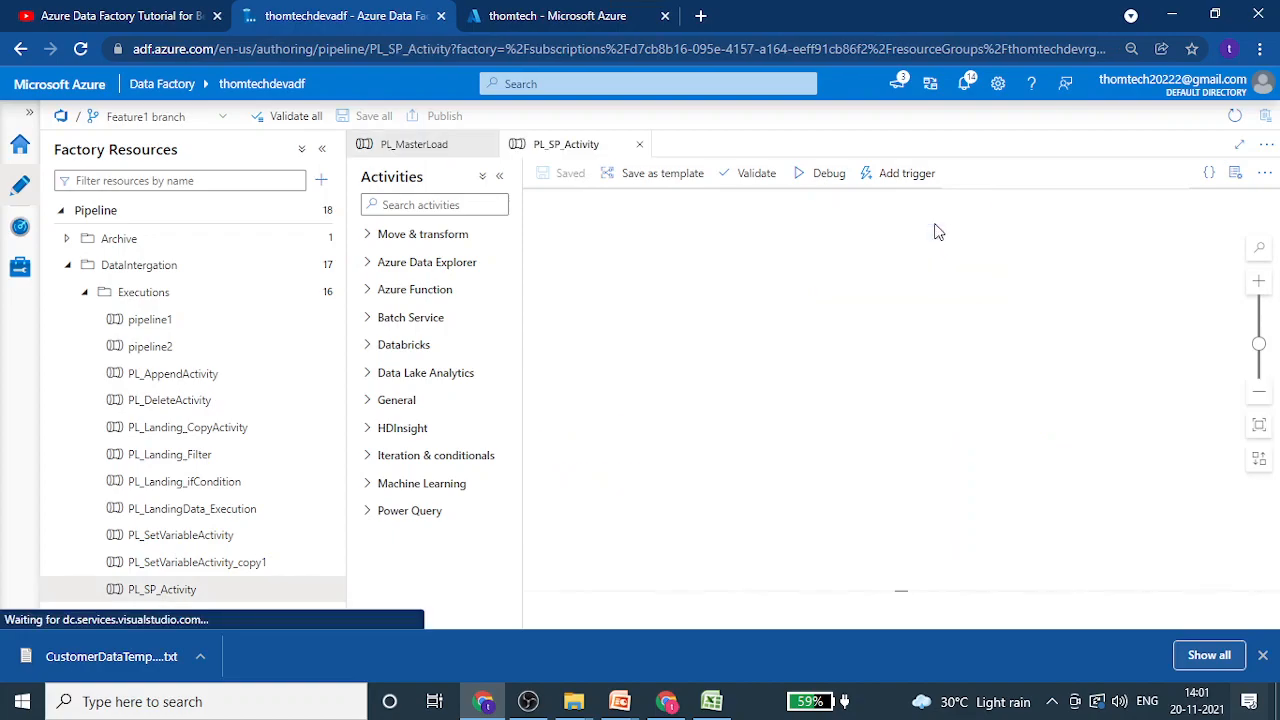
pyautogui.click(871, 232)
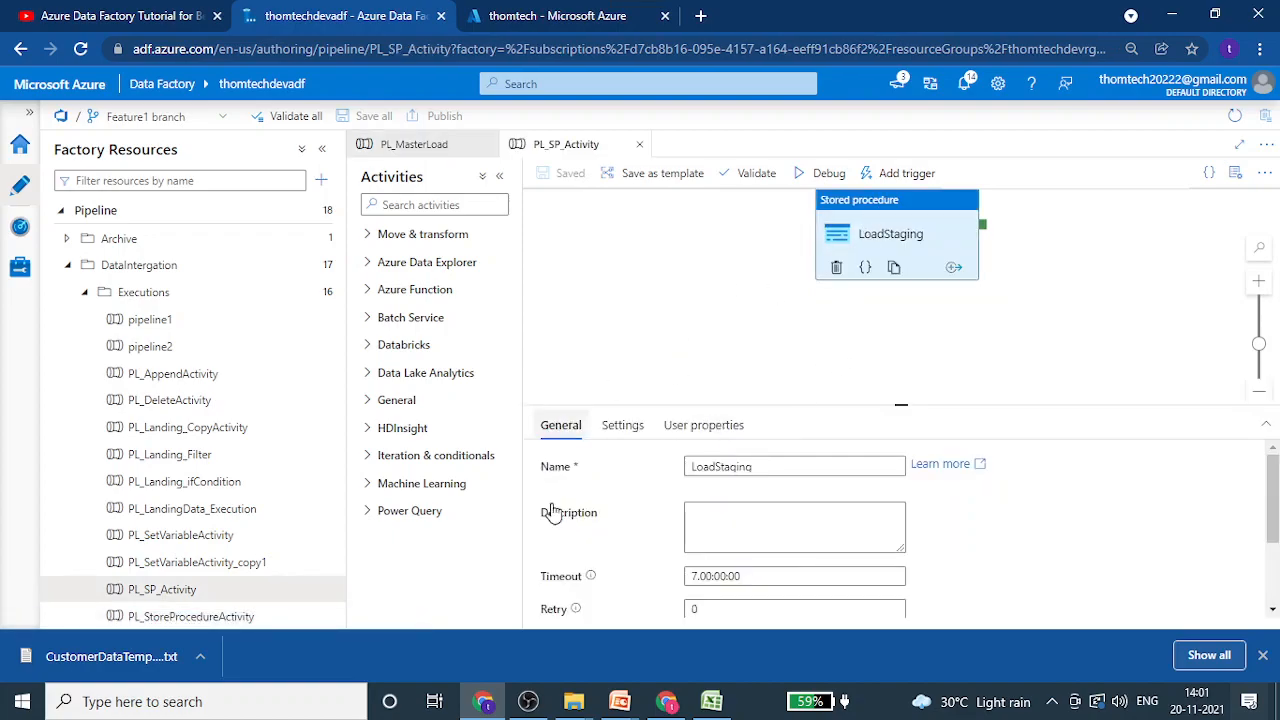
pyautogui.click(628, 428)
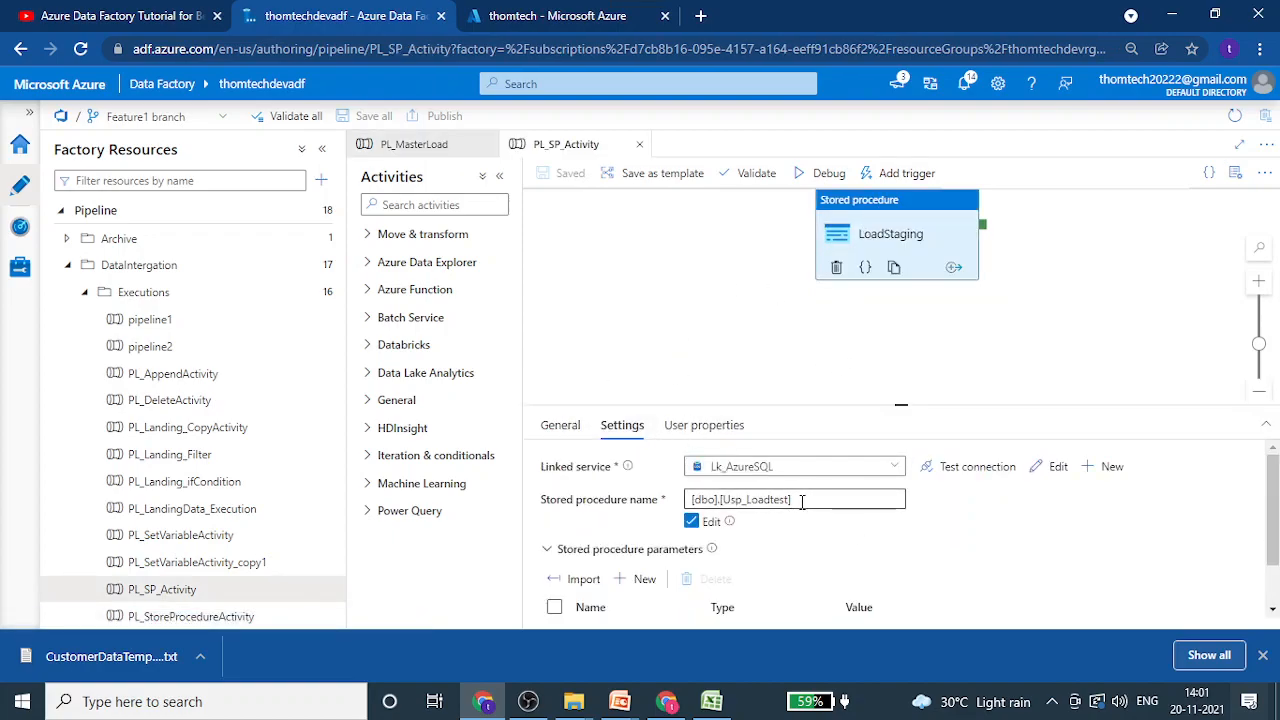
pyautogui.click(640, 144)
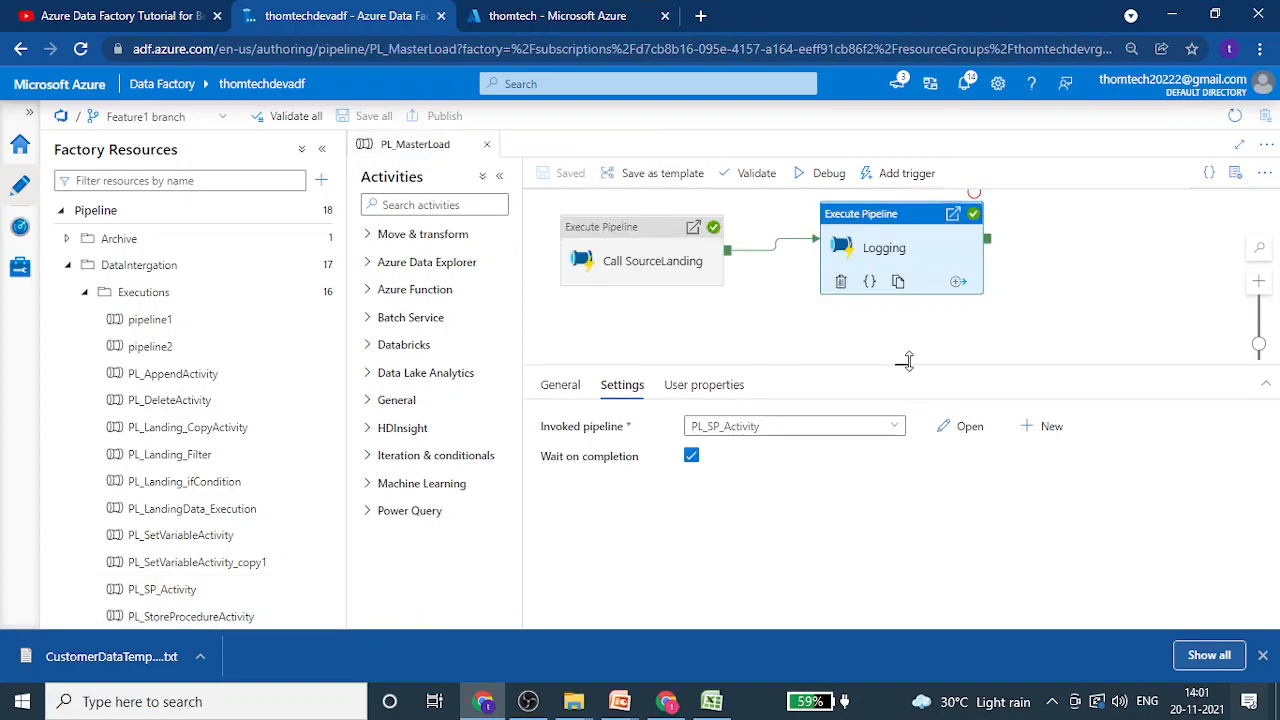
pyautogui.moveTo(901, 365); pyautogui.dragTo(901, 432)
pyautogui.click(793, 318)
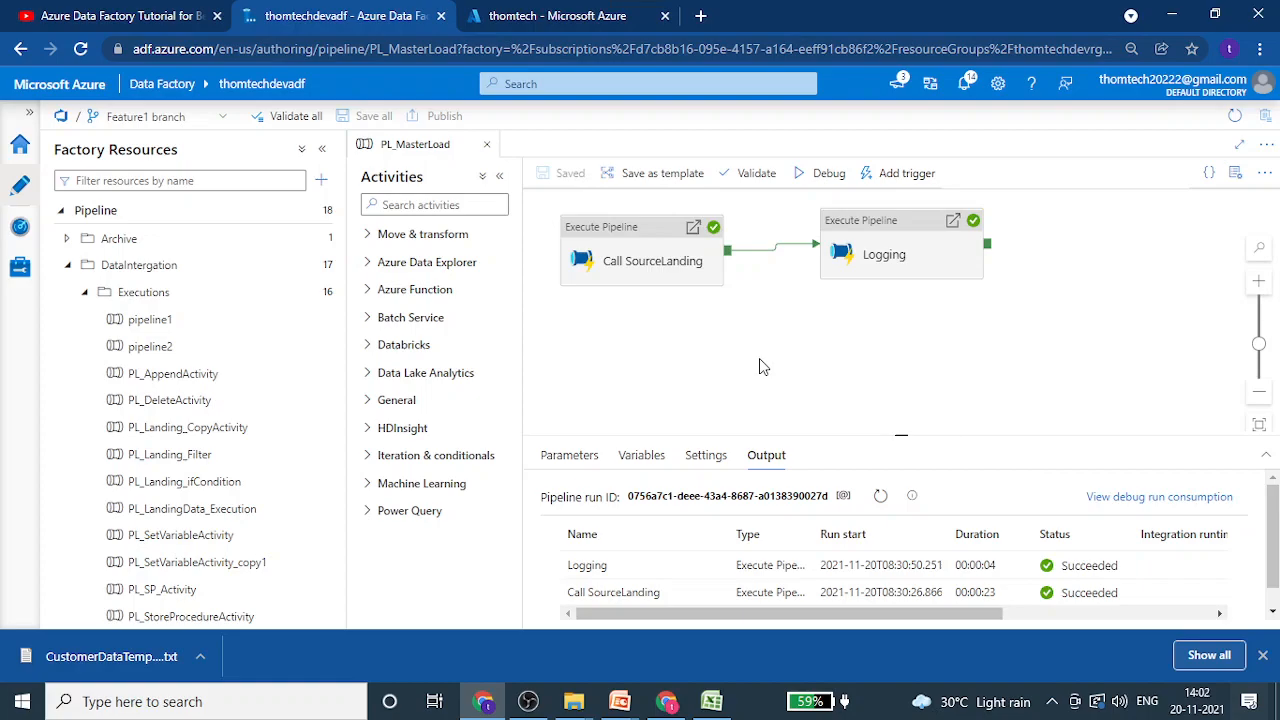
pyautogui.click(528, 701)
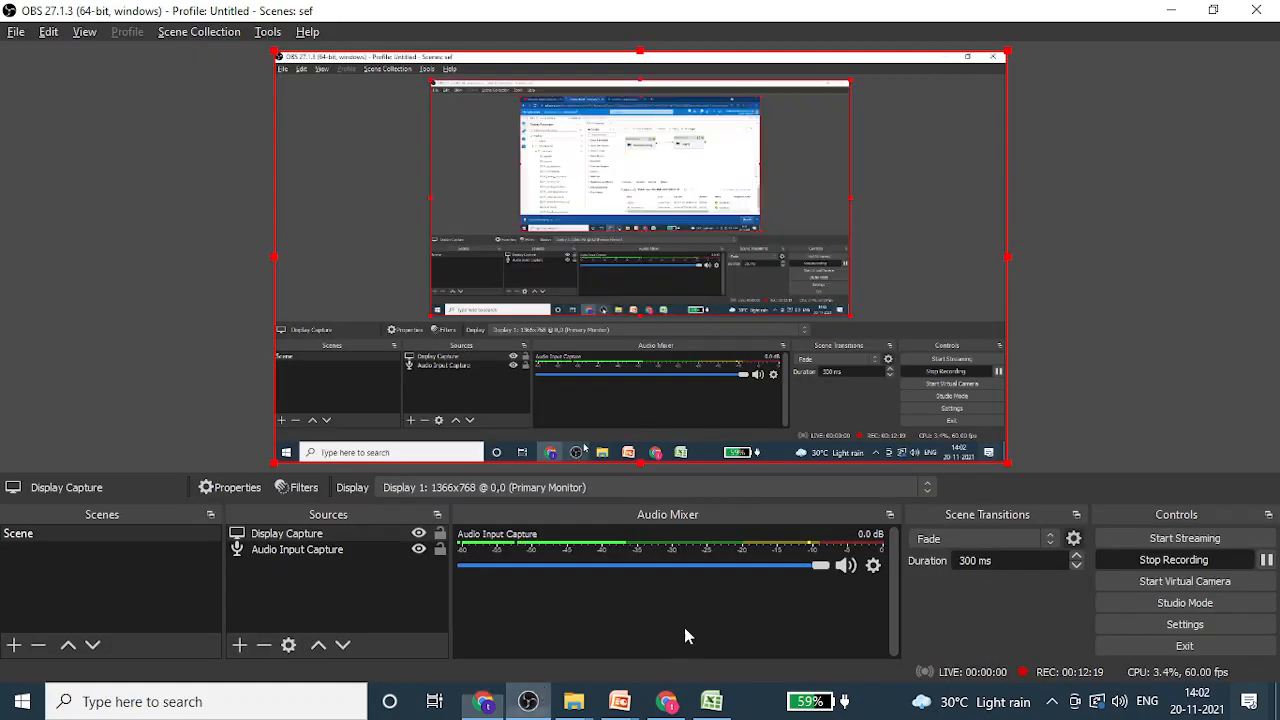